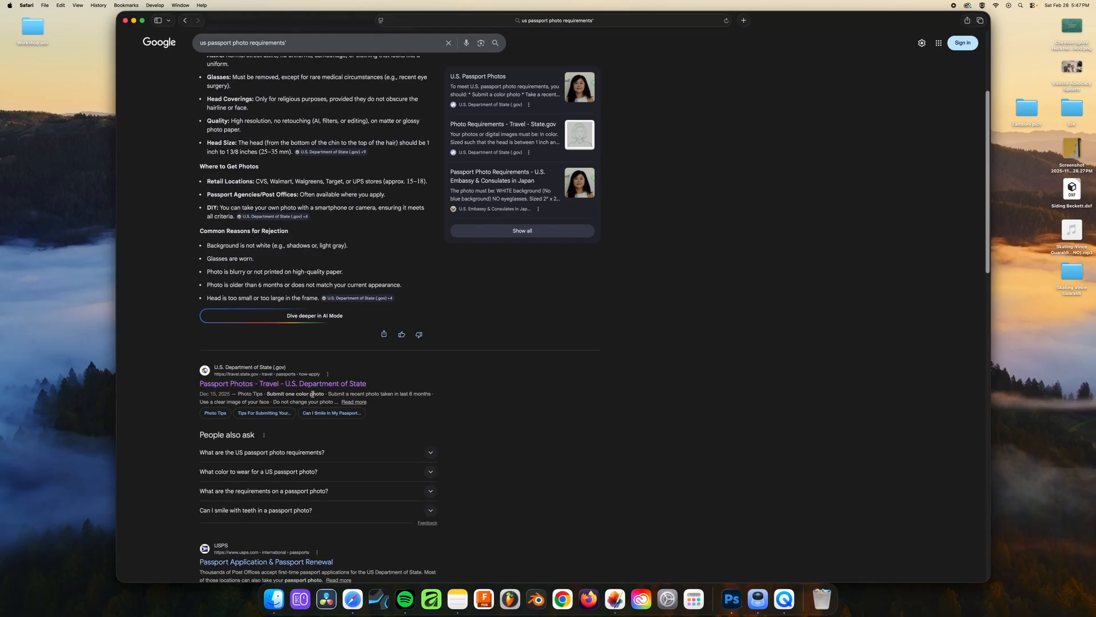
Open the U.S. Department of State's Passport Photos page from the search results and view it in full screen
{"action": "left_click", "coordinate": [310, 384]}
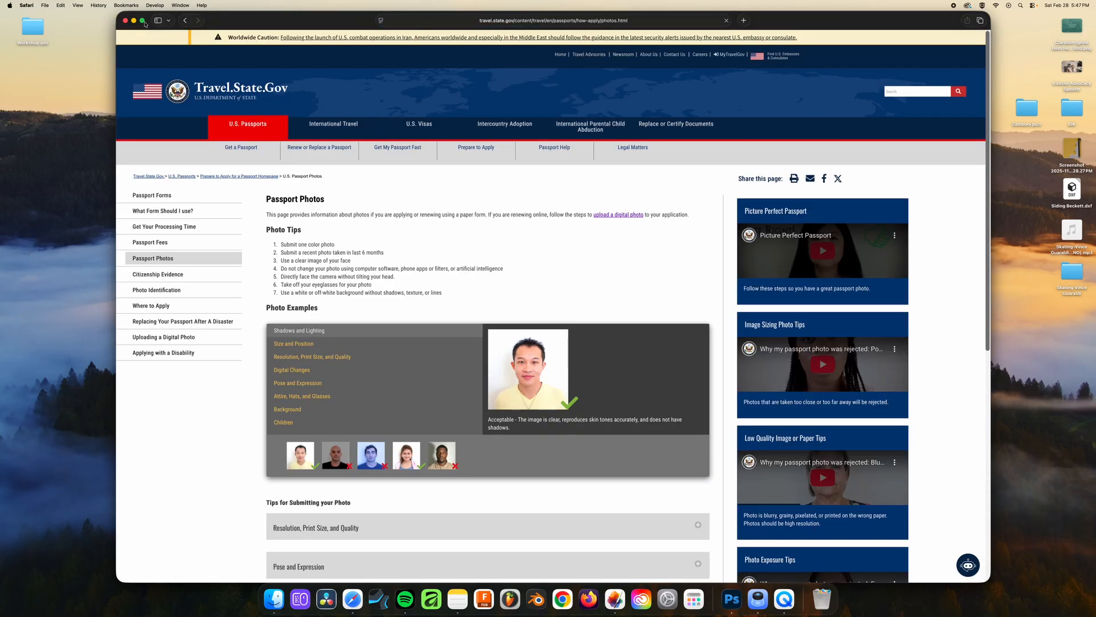
{"action": "left_click", "coordinate": [142, 20]}
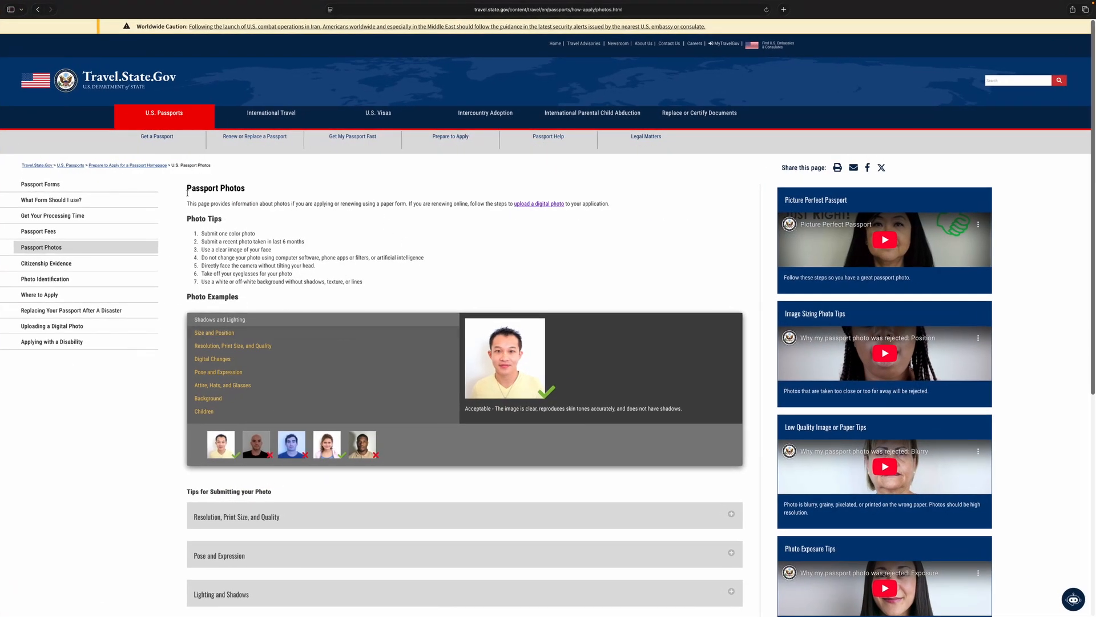
{"action": "left_click_drag", "start_coordinate": [187, 188], "coordinate": [254, 185]}
{"action": "left_click", "coordinate": [278, 201]}
Expand the Resolution, Print Size, and Quality tips and highlight the required 2 x 2 inches photo size
{"action": "scroll", "coordinate": [305, 323], "scroll_direction": "down", "scroll_amount": 1}
{"action": "left_click", "coordinate": [336, 500]}
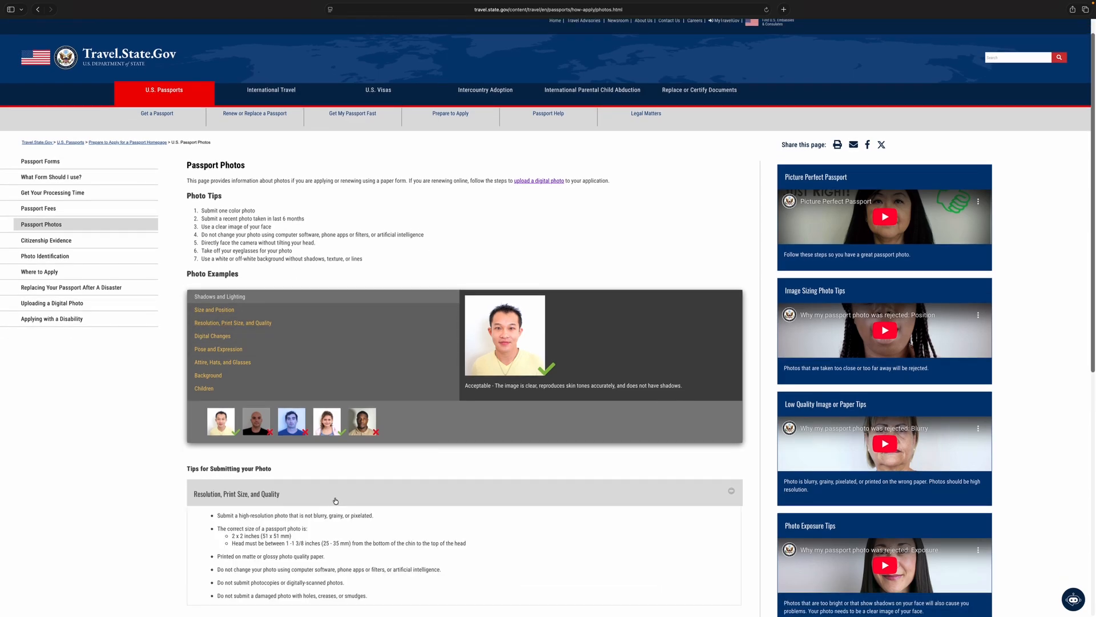
{"action": "scroll", "coordinate": [297, 508], "scroll_direction": "down", "scroll_amount": 1}
{"action": "left_click_drag", "start_coordinate": [232, 498], "coordinate": [260, 498]}
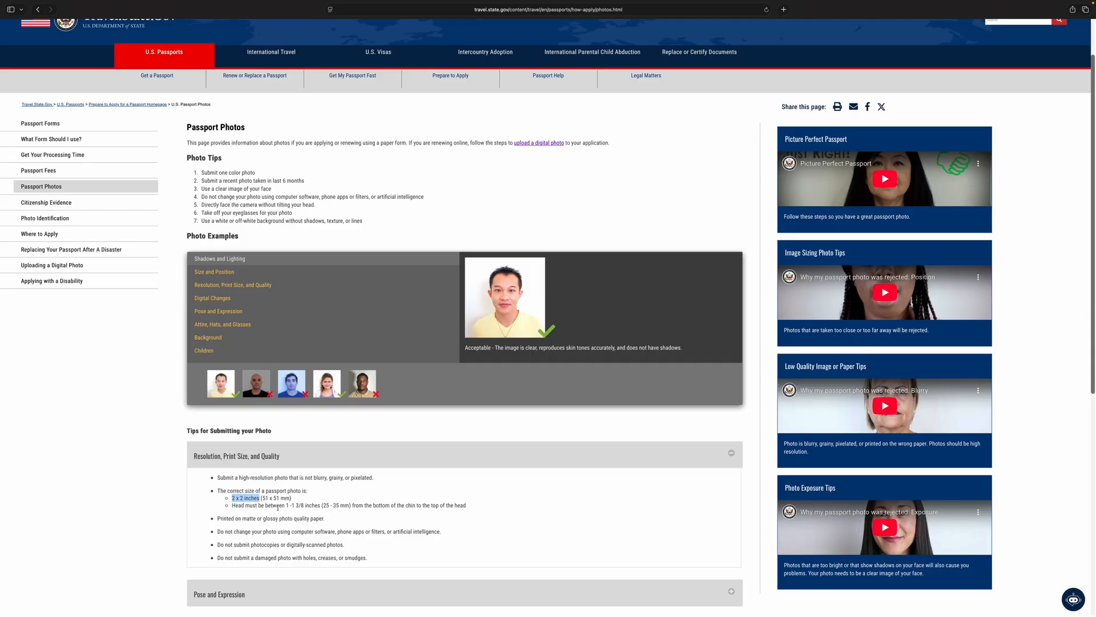
Open the page on uploading a digital photo and read its Size and Position requirements
{"action": "left_click", "coordinate": [542, 146]}
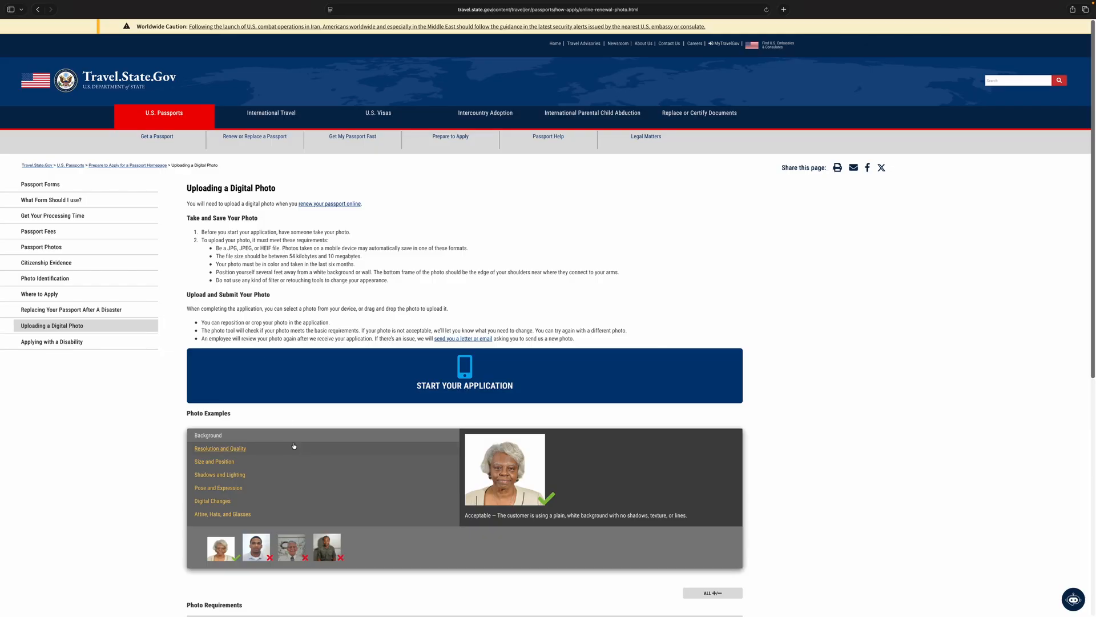
{"action": "scroll", "coordinate": [337, 445], "scroll_direction": "down", "scroll_amount": 3}
{"action": "scroll", "coordinate": [339, 450], "scroll_direction": "down", "scroll_amount": 1}
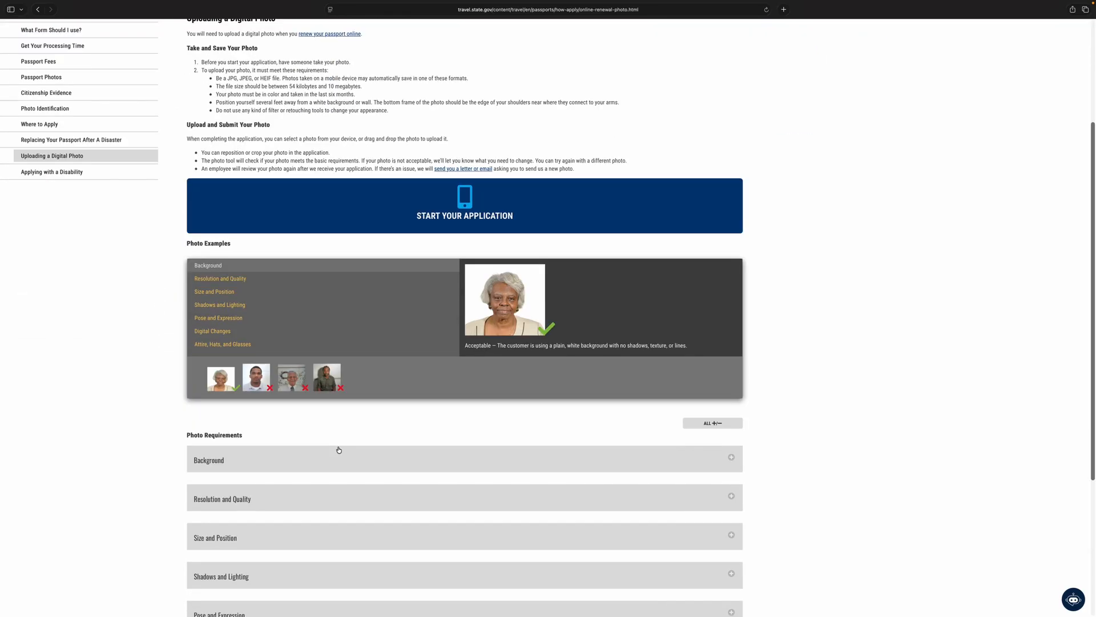
{"action": "left_click", "coordinate": [295, 520]}
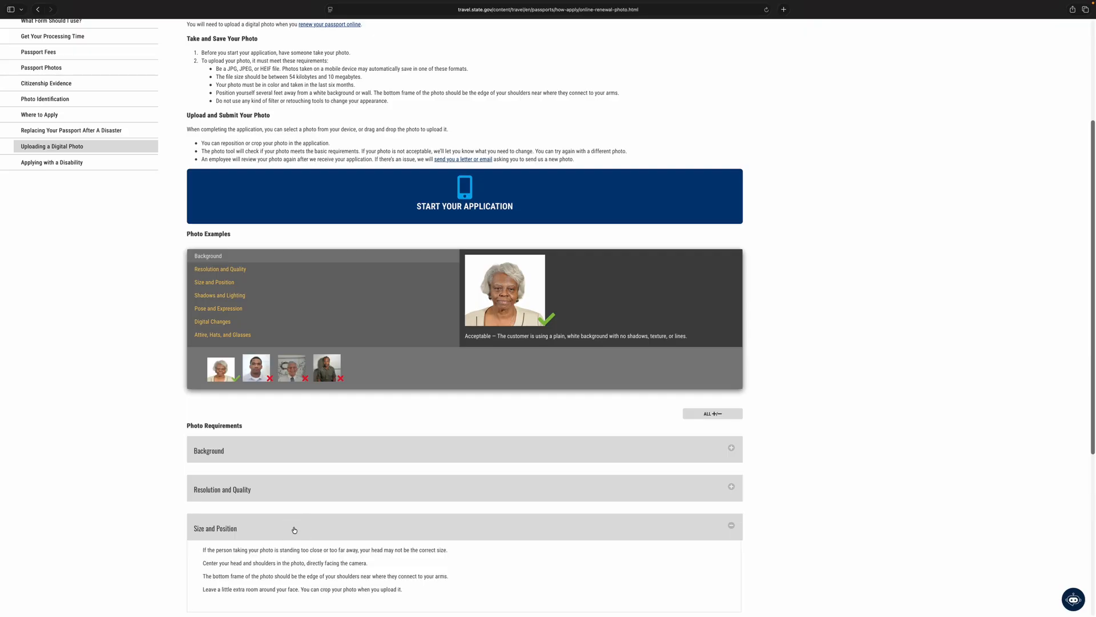
{"action": "scroll", "coordinate": [294, 527], "scroll_direction": "down", "scroll_amount": 1}
{"action": "left_click_drag", "start_coordinate": [218, 506], "coordinate": [358, 545]}
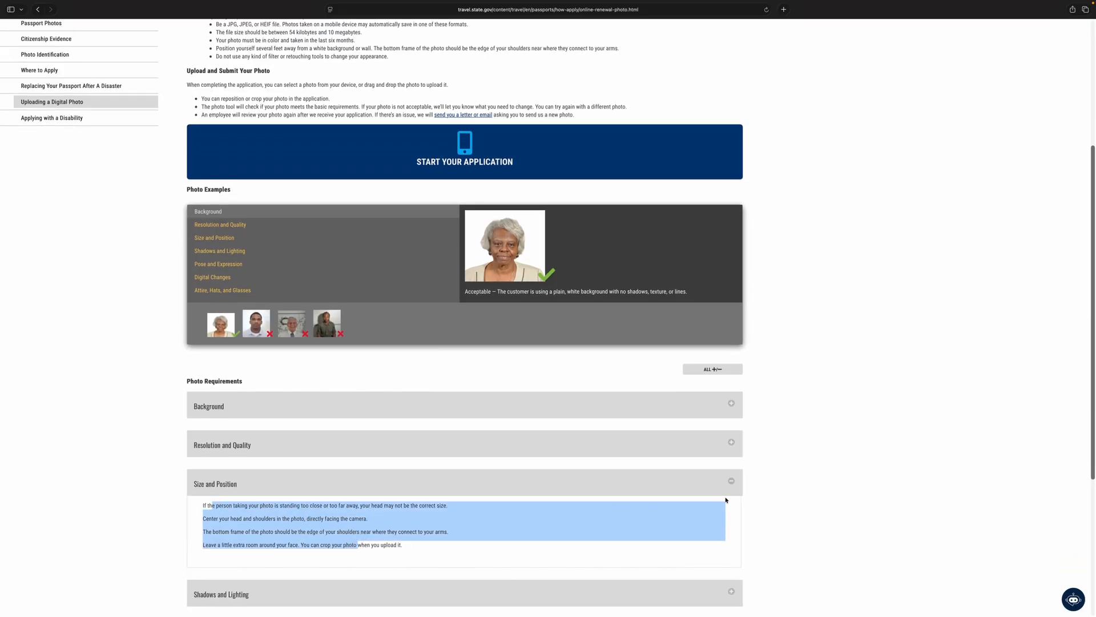
{"action": "left_click", "coordinate": [730, 481]}
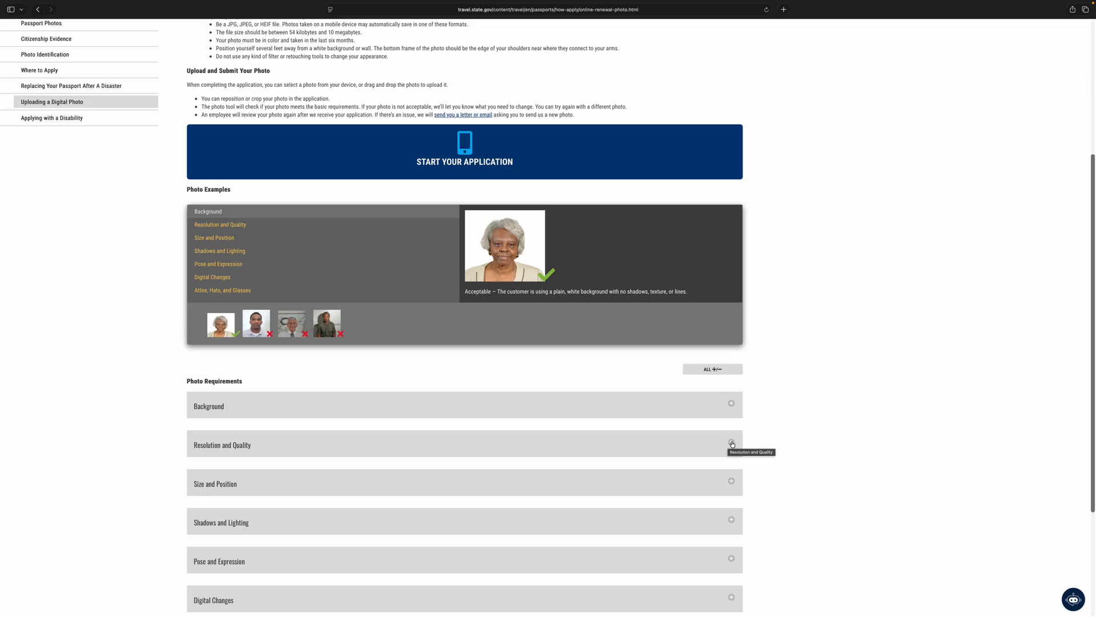
Check the Resolution and Quality requirements, and highlight the Take and Save Your Photo instructions
{"action": "left_click", "coordinate": [731, 443]}
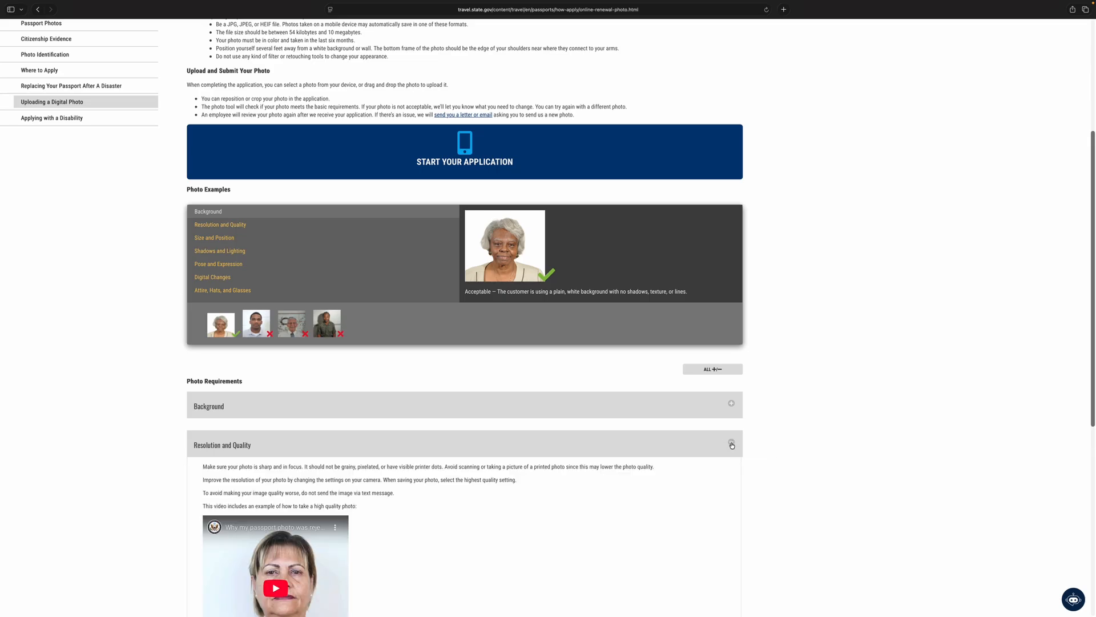
{"action": "left_click", "coordinate": [731, 444]}
{"action": "scroll", "coordinate": [573, 456], "scroll_direction": "up", "scroll_amount": 5}
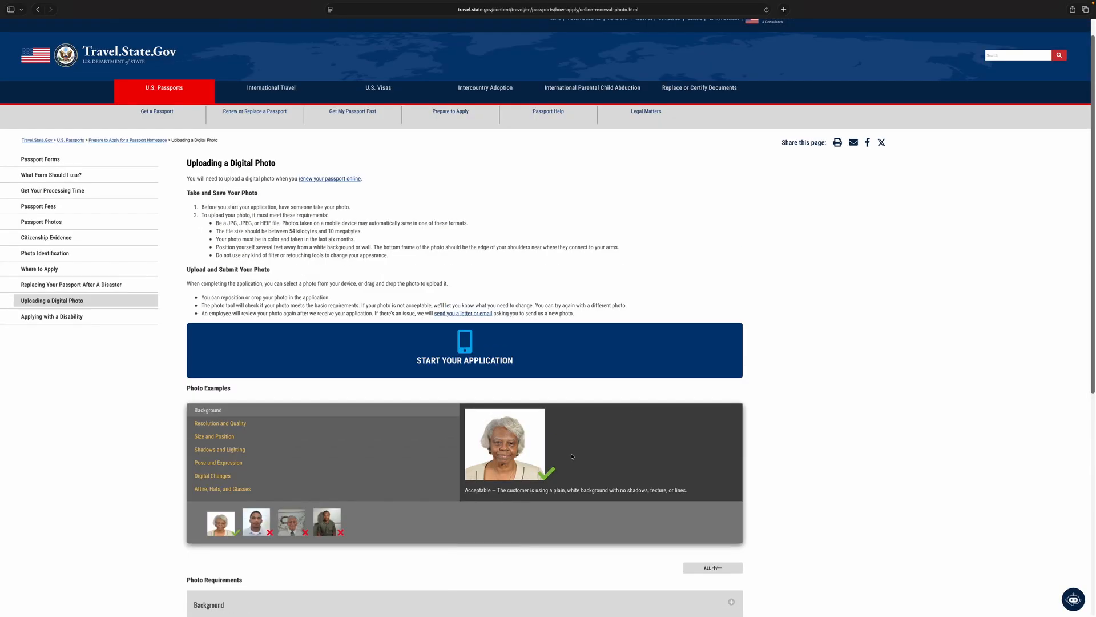
{"action": "left_click_drag", "start_coordinate": [203, 174], "coordinate": [262, 245]}
{"action": "left_click", "coordinate": [287, 266]}
Show the Size and Position photo example and highlight the line about repositioning or cropping the photo in the application
{"action": "scroll", "coordinate": [318, 328], "scroll_direction": "down", "scroll_amount": 1}
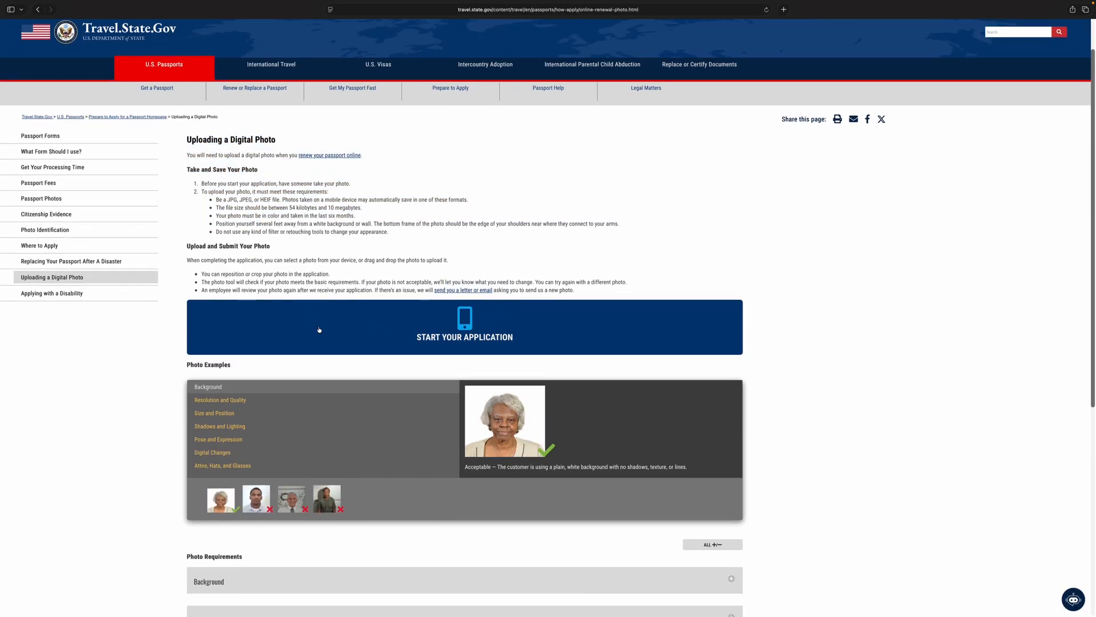
{"action": "scroll", "coordinate": [319, 330], "scroll_direction": "down", "scroll_amount": 1}
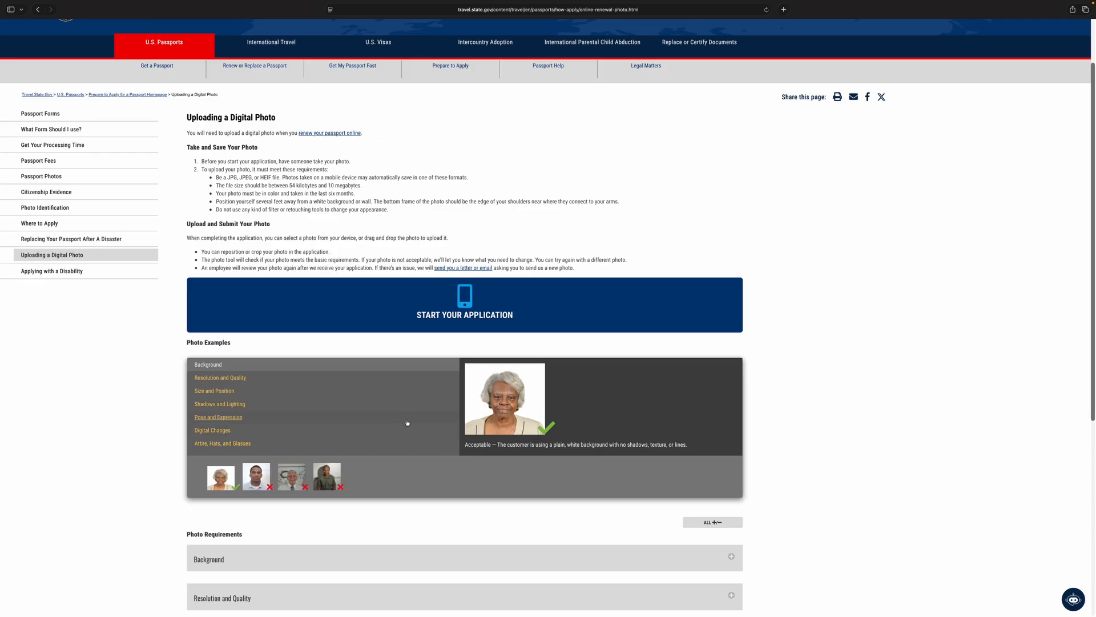
{"action": "scroll", "coordinate": [406, 422], "scroll_direction": "down", "scroll_amount": 1}
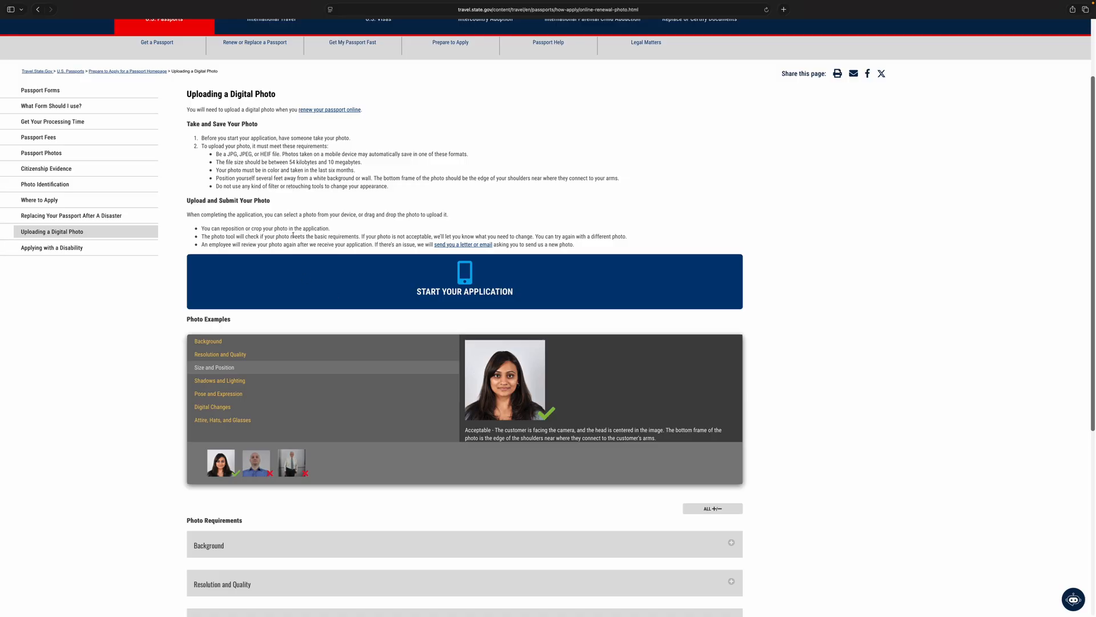
{"action": "left_click_drag", "start_coordinate": [202, 229], "coordinate": [350, 223]}
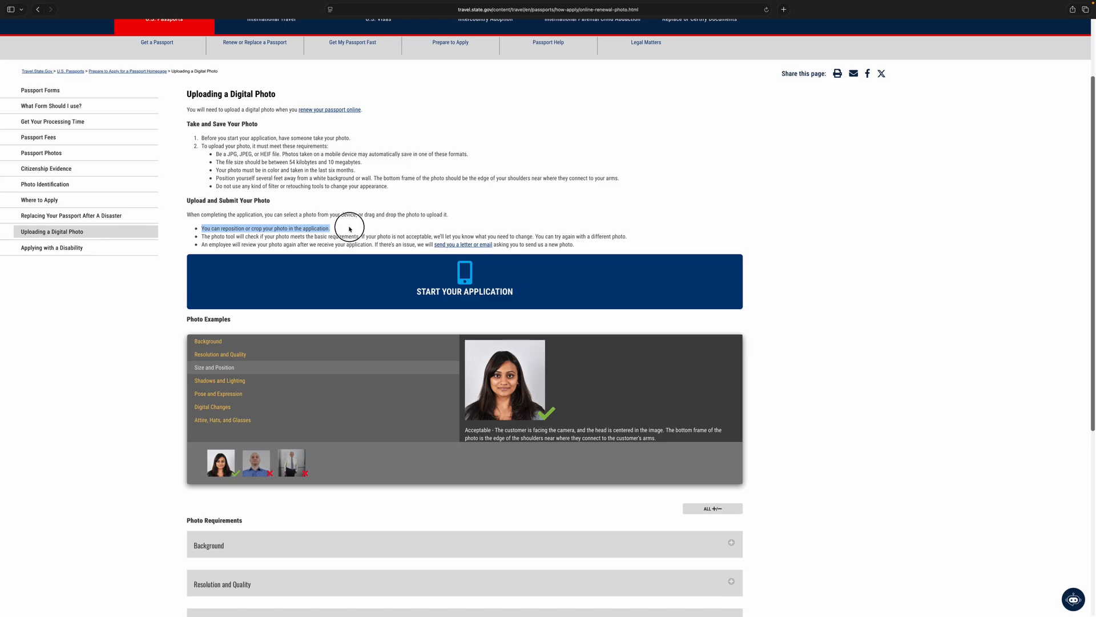
{"action": "left_click", "coordinate": [261, 231]}
{"action": "left_click_drag", "start_coordinate": [201, 228], "coordinate": [339, 231]}
{"action": "left_click", "coordinate": [344, 235]}
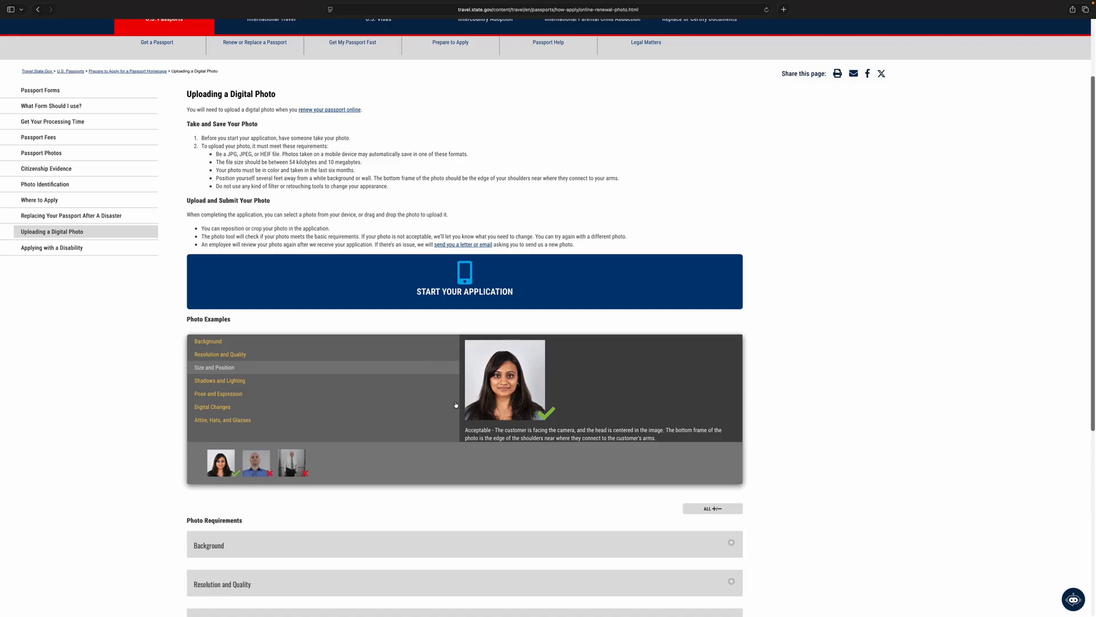
Take the browser out of full screen, minimise it and bring up the Headshot Video folder in Finder
{"action": "left_click", "coordinate": [26, 21]}
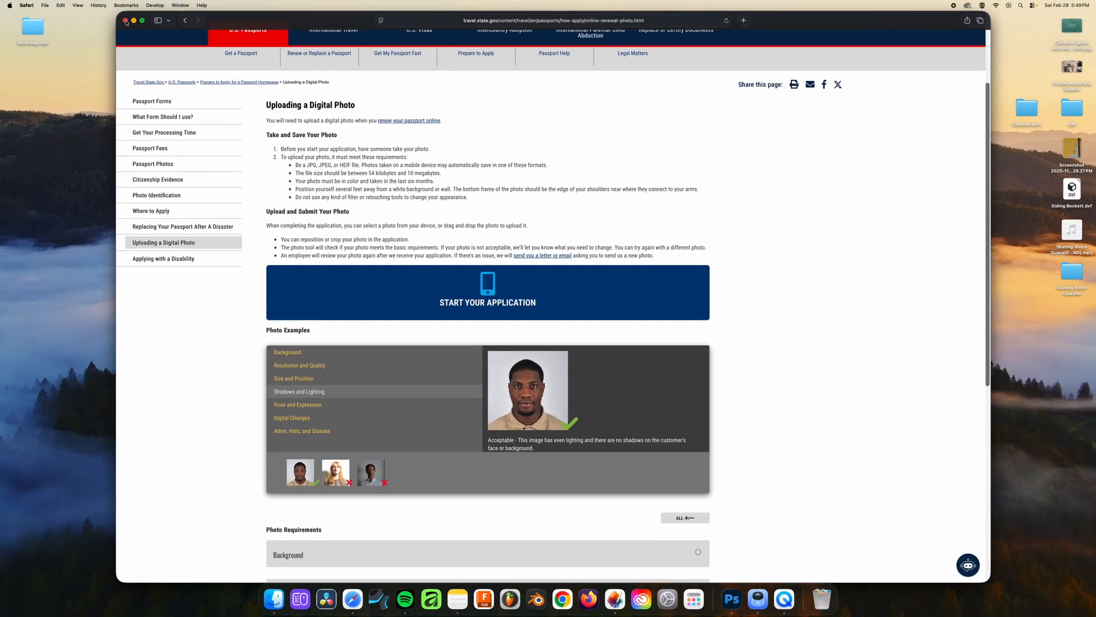
{"action": "left_click", "coordinate": [134, 21]}
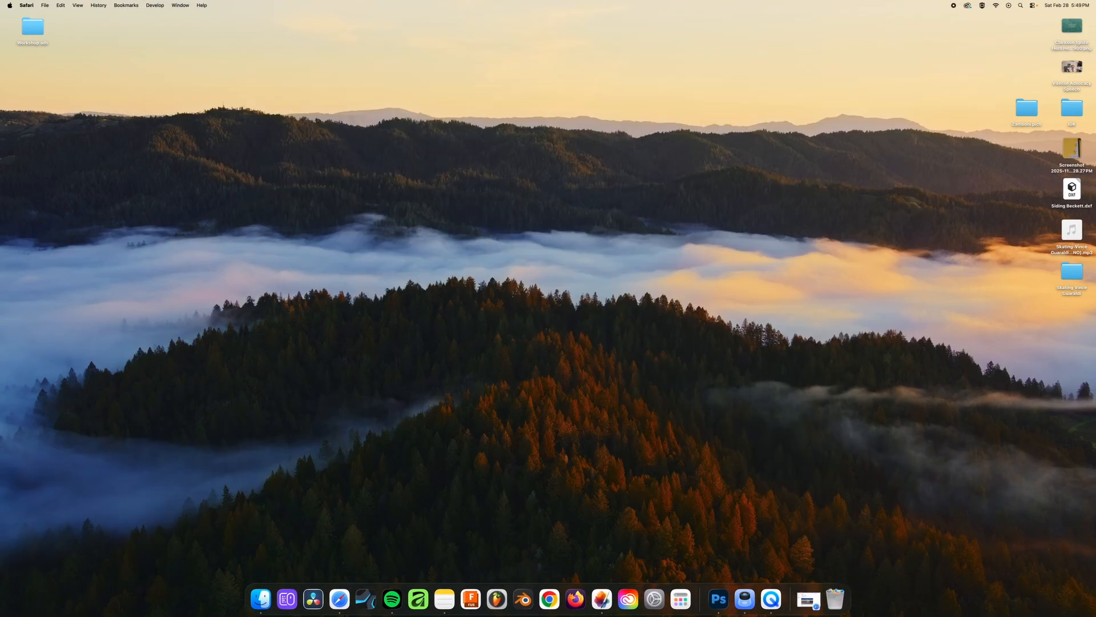
{"action": "left_click_drag", "start_coordinate": [1095, 251], "coordinate": [508, 146]}
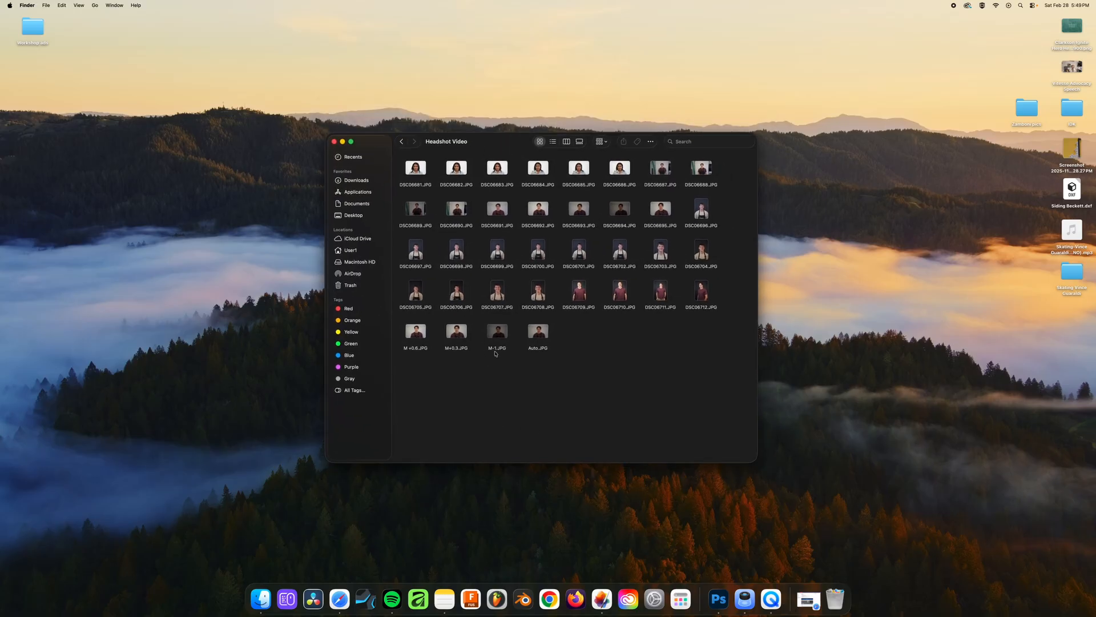
Open the M +0.6, M+0.3, M-1 and Auto photos from the Headshot Video folder together in Pixelmator Pro
{"action": "left_click_drag", "start_coordinate": [402, 364], "coordinate": [563, 341]}
{"action": "left_click", "coordinate": [590, 338]}
{"action": "left_click_drag", "start_coordinate": [401, 170], "coordinate": [637, 170]}
{"action": "left_click_drag", "start_coordinate": [402, 360], "coordinate": [534, 336]}
{"action": "right_click", "coordinate": [532, 335]}
{"action": "mouse_move", "coordinate": [583, 357]}
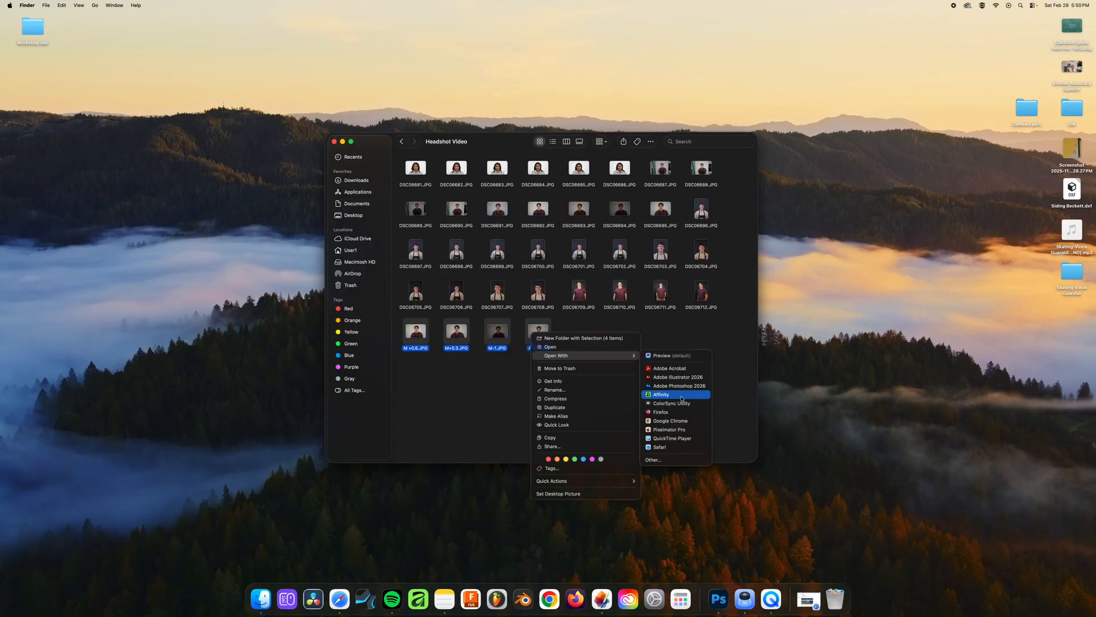
{"action": "left_click", "coordinate": [686, 430]}
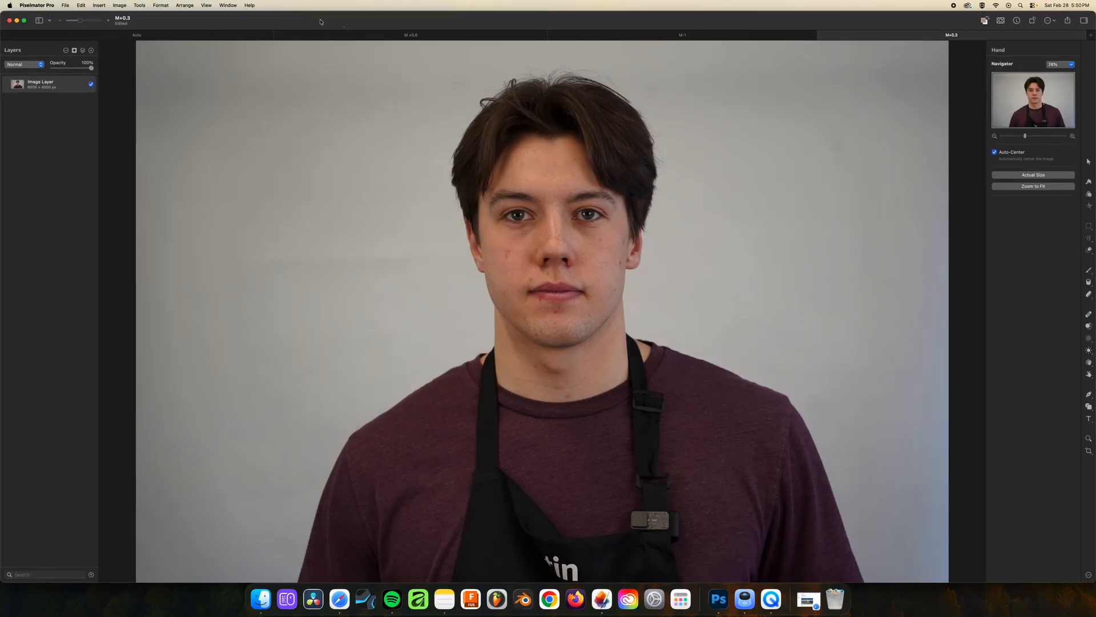
Reorder the open photos so that M +0.6 comes first, followed by M+0.3, ahead of Auto and M-1
{"action": "left_click_drag", "start_coordinate": [411, 35], "coordinate": [153, 37]}
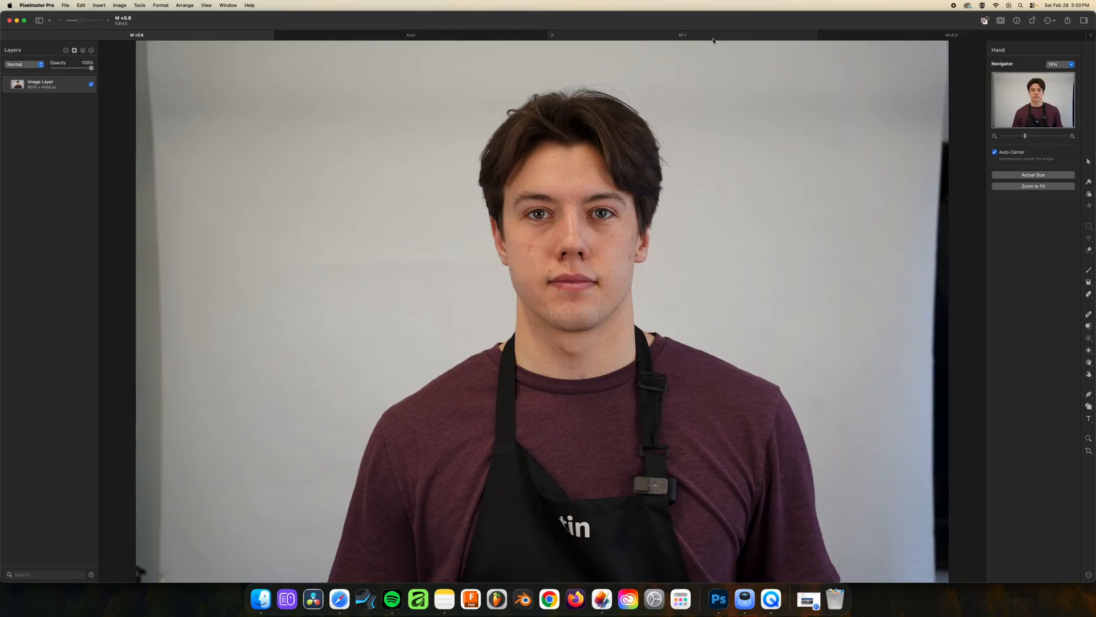
{"action": "left_click_drag", "start_coordinate": [951, 34], "coordinate": [411, 35]}
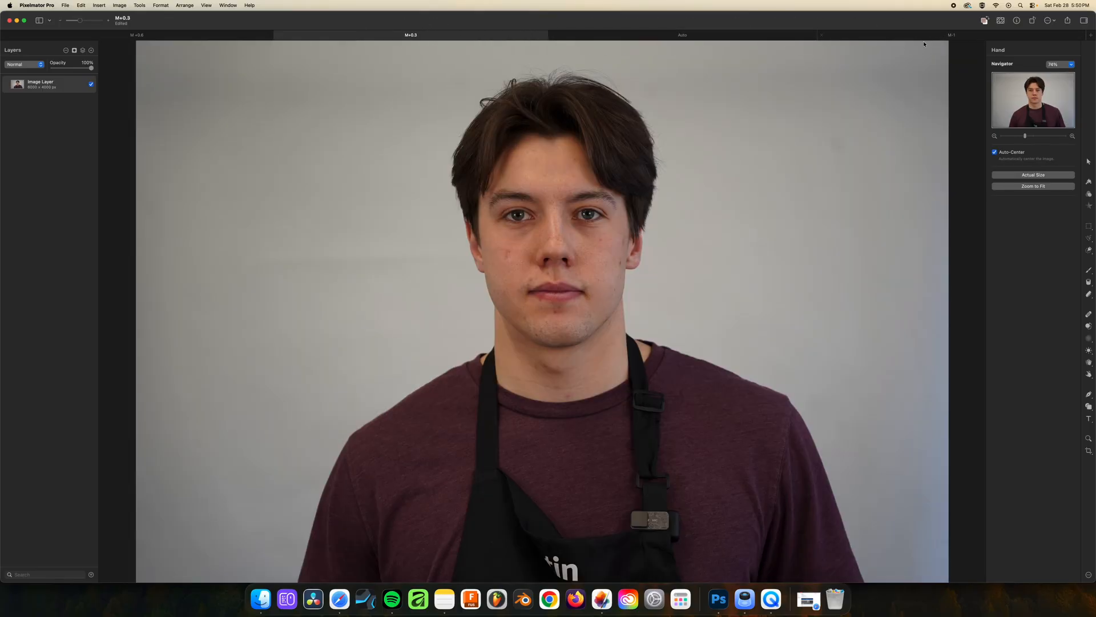
Compare the exposure of the M +0.6, M+0.3, Auto and M-1 photos one after another
{"action": "left_click", "coordinate": [137, 36]}
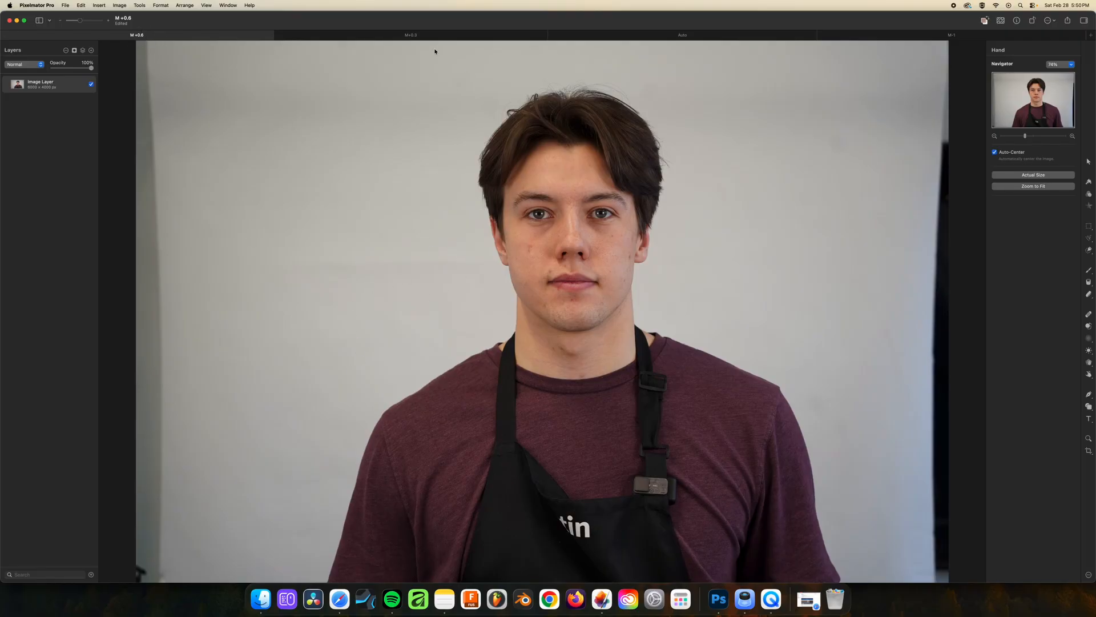
{"action": "left_click", "coordinate": [427, 35]}
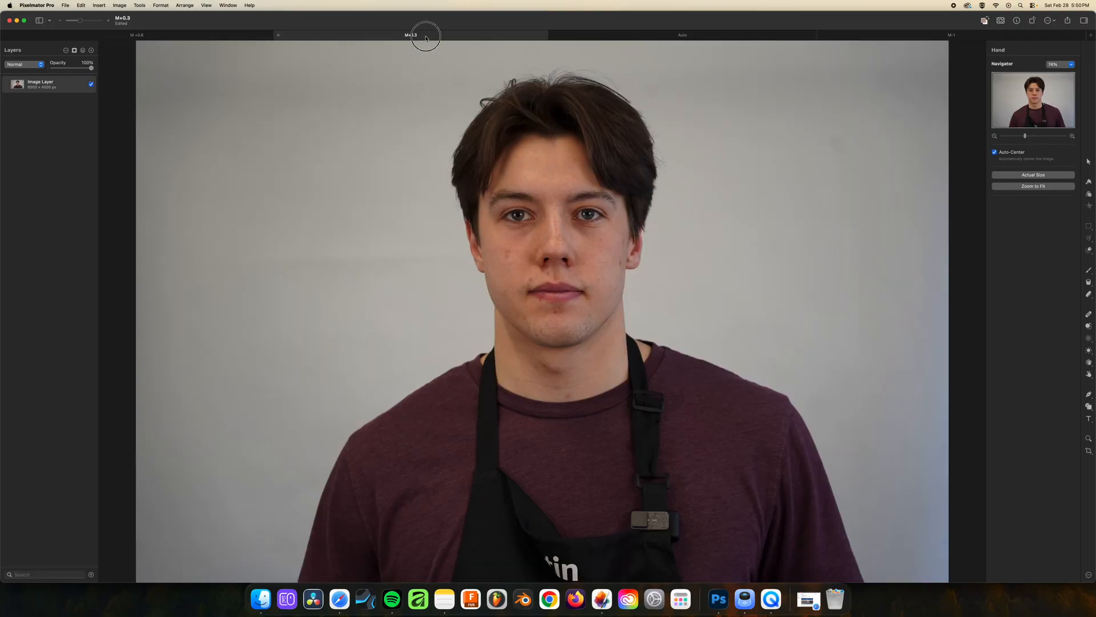
{"action": "left_click", "coordinate": [688, 35]}
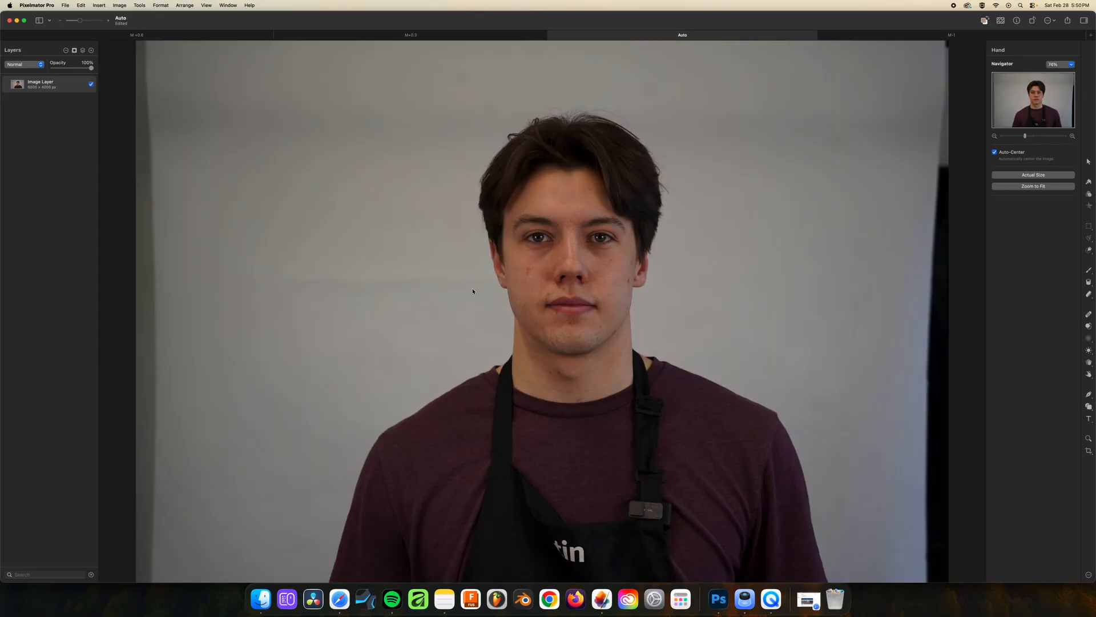
{"action": "left_click", "coordinate": [971, 35]}
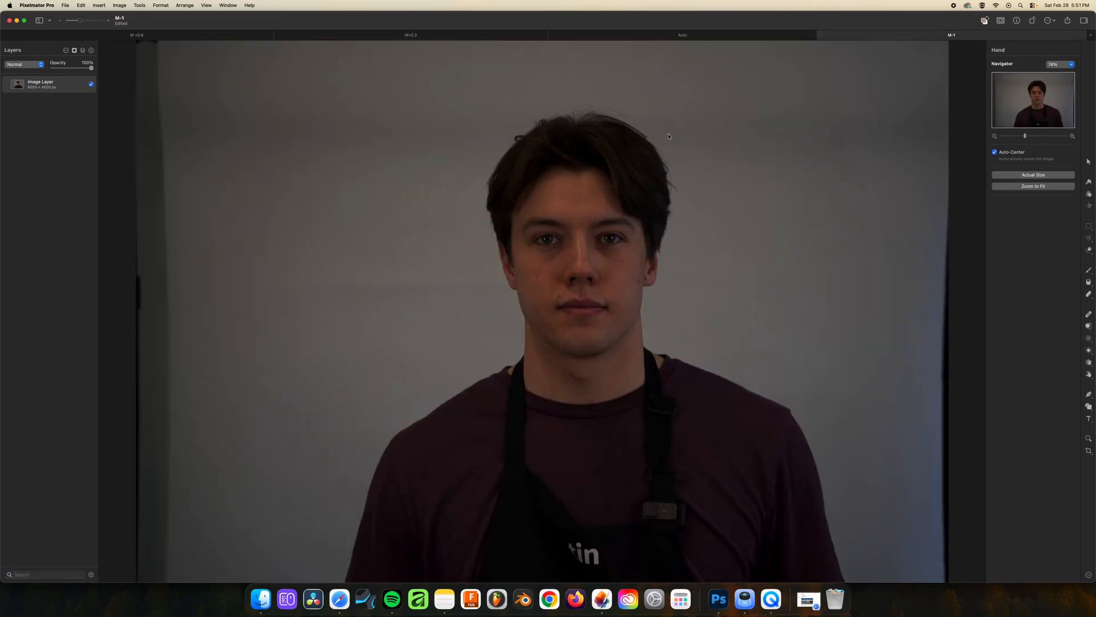
Return to the M +0.6 photo and start a crop constrained to the Square aspect ratio
{"action": "key", "text": "ctrl+Tab"}
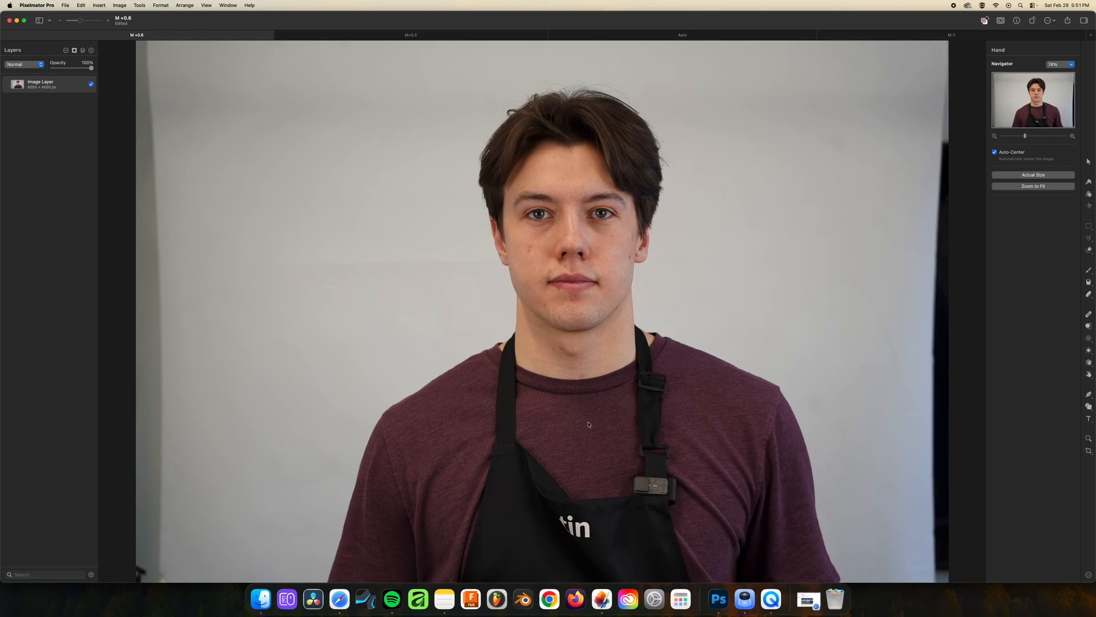
{"action": "key", "text": "c"}
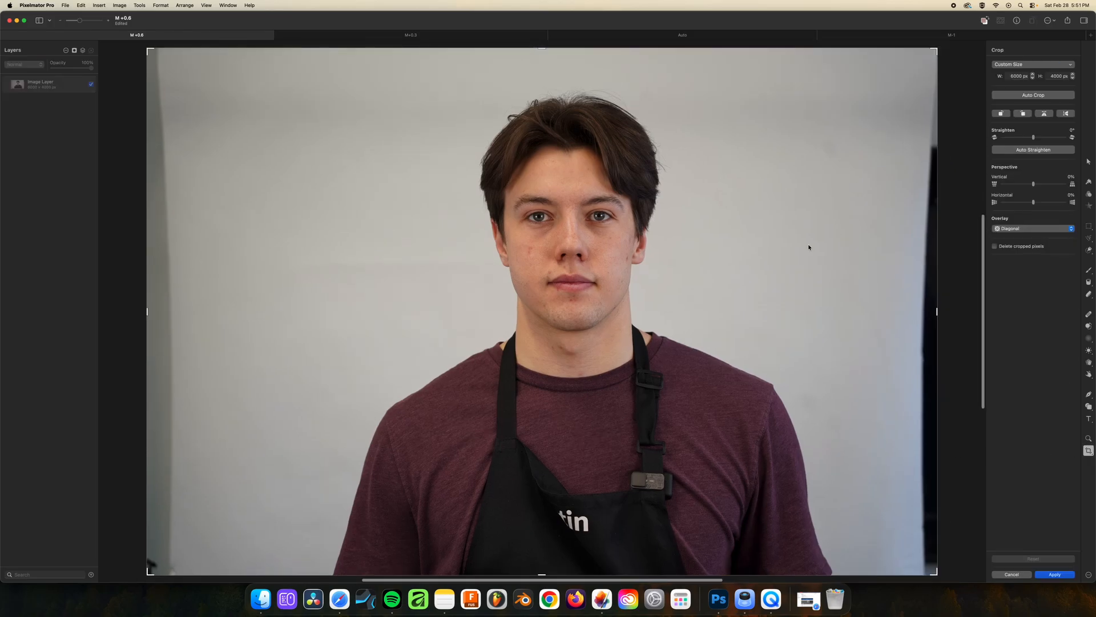
{"action": "left_click", "coordinate": [1044, 67]}
{"action": "left_click", "coordinate": [1046, 65]}
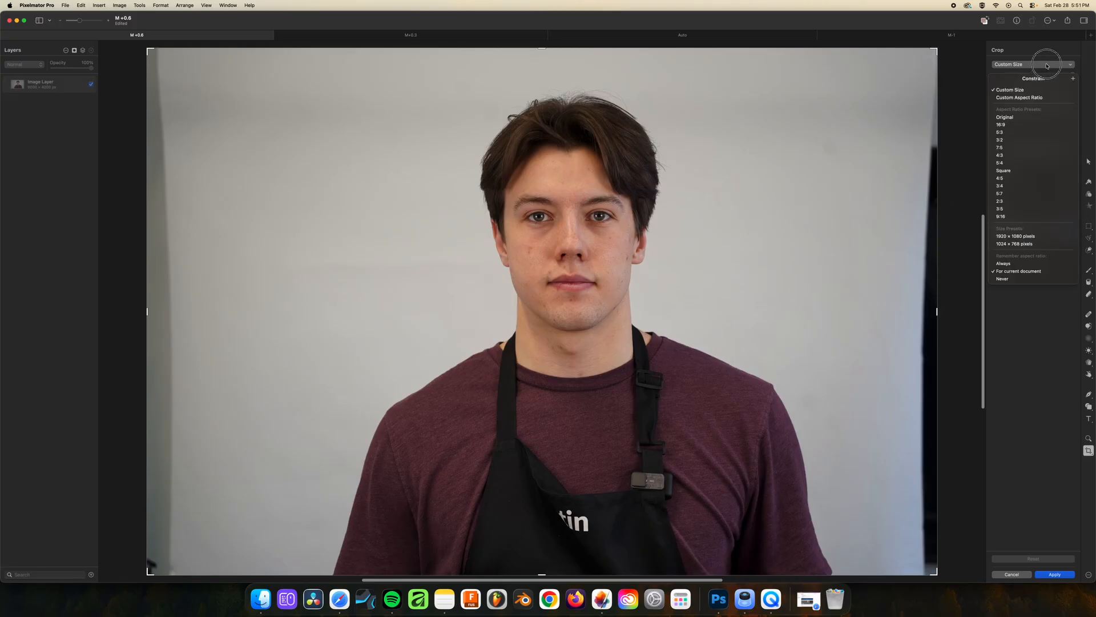
{"action": "left_click", "coordinate": [1025, 63]}
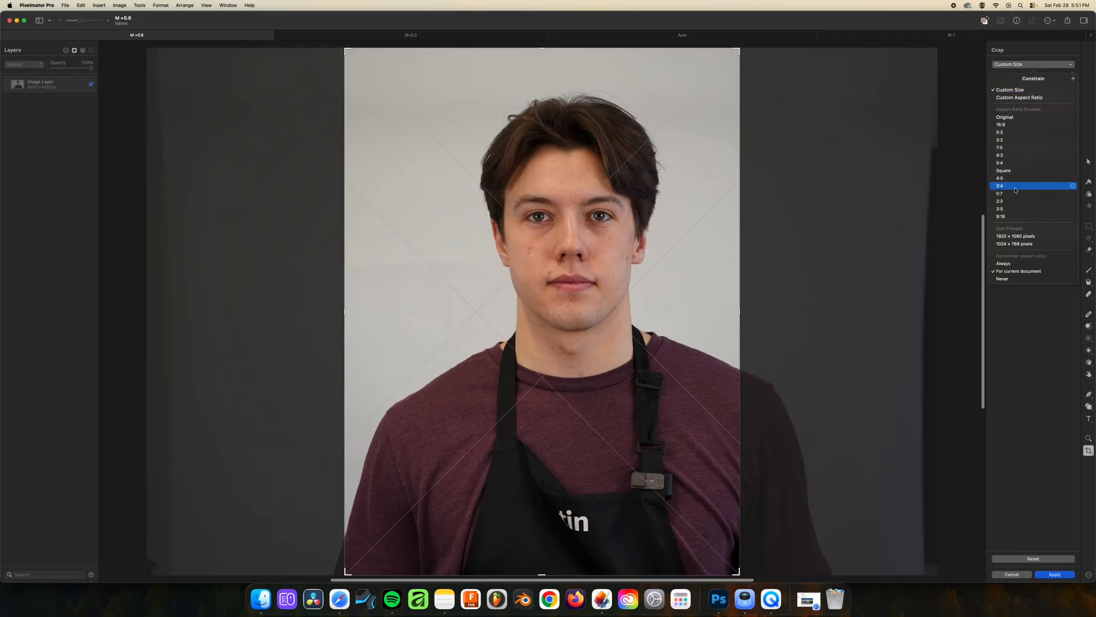
{"action": "left_click", "coordinate": [1018, 174]}
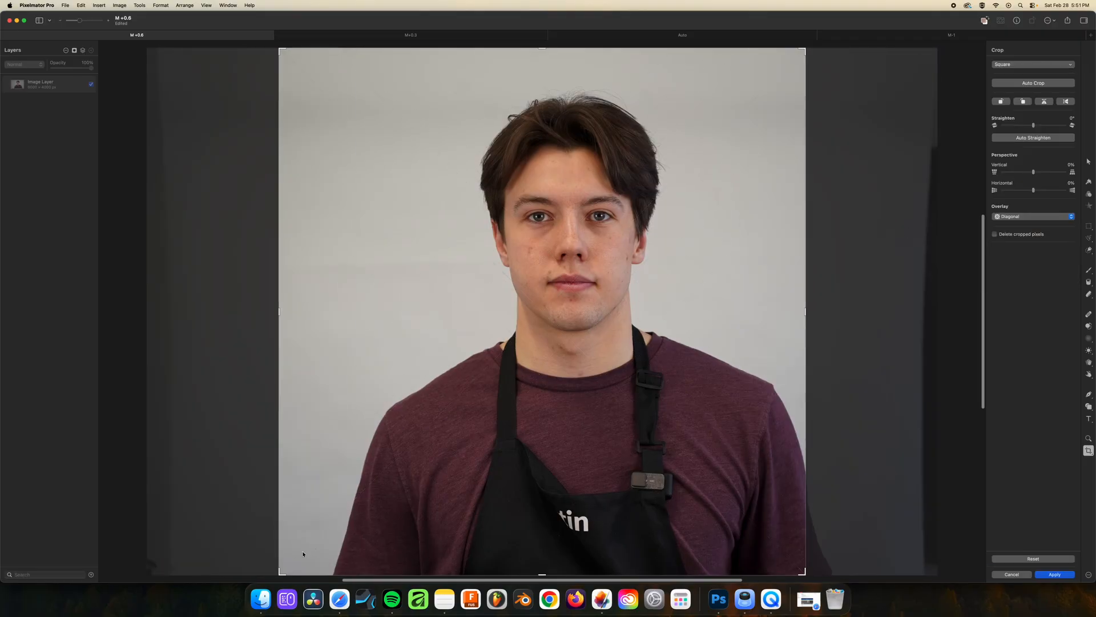
Tighten the square crop around the head and shoulders, centre it on the face with the Diagonal overlay, and apply it
{"action": "left_click_drag", "start_coordinate": [281, 572], "coordinate": [330, 507]}
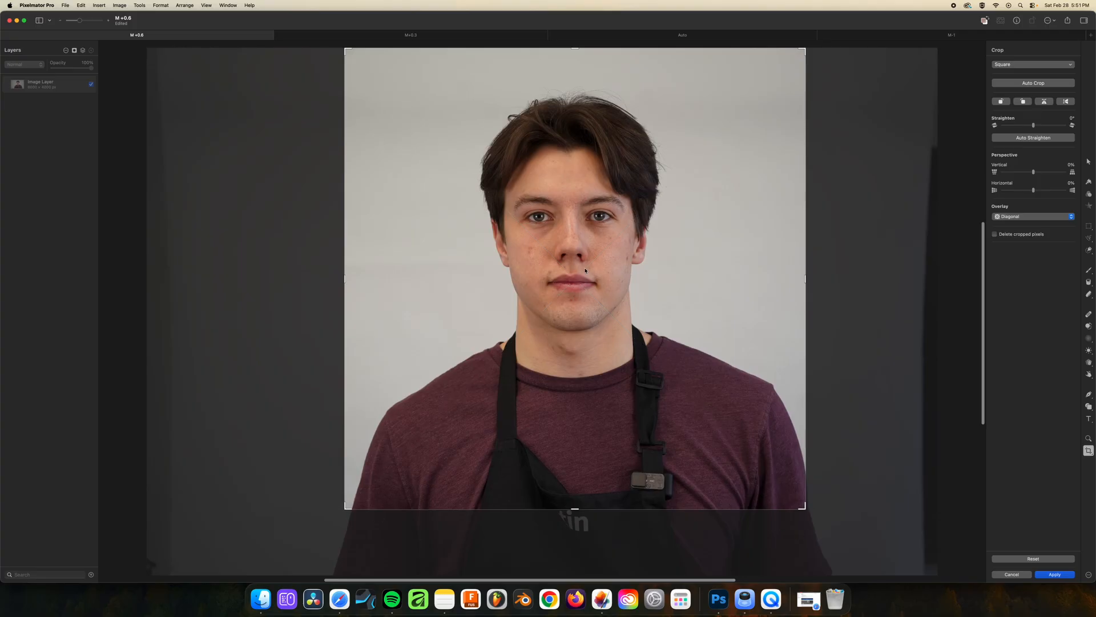
{"action": "left_click_drag", "start_coordinate": [631, 254], "coordinate": [627, 254]}
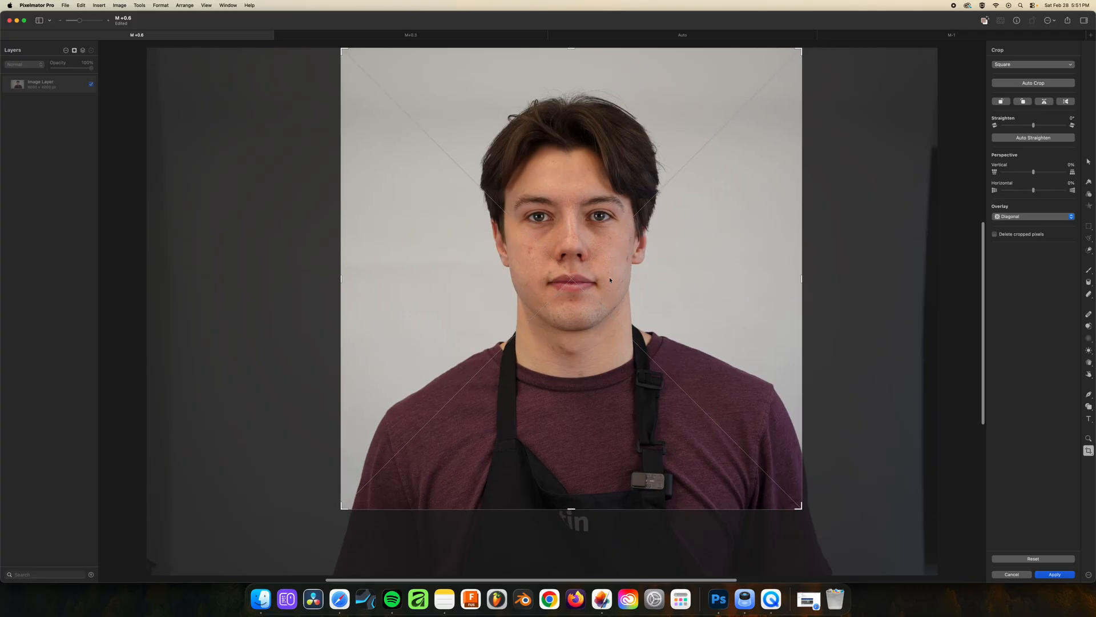
{"action": "left_click", "coordinate": [1072, 217]}
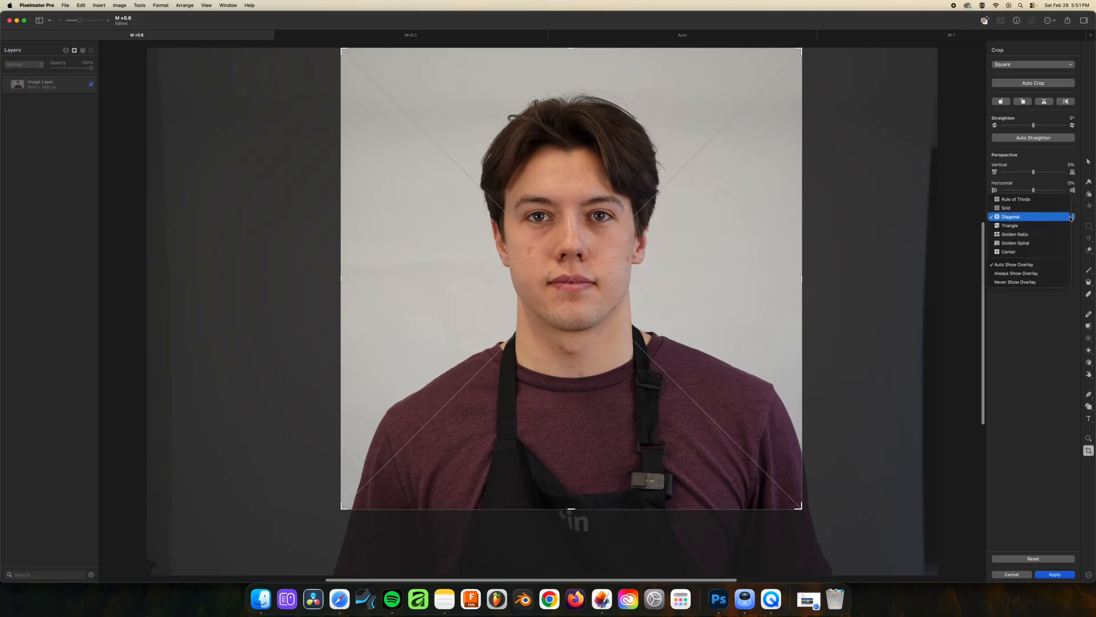
{"action": "left_click", "coordinate": [1011, 217]}
{"action": "mouse_move", "coordinate": [586, 300]}
{"action": "left_mouse_down"}
{"action": "mouse_move", "coordinate": [603, 298]}
{"action": "mouse_move", "coordinate": [588, 301]}
{"action": "left_mouse_up"}
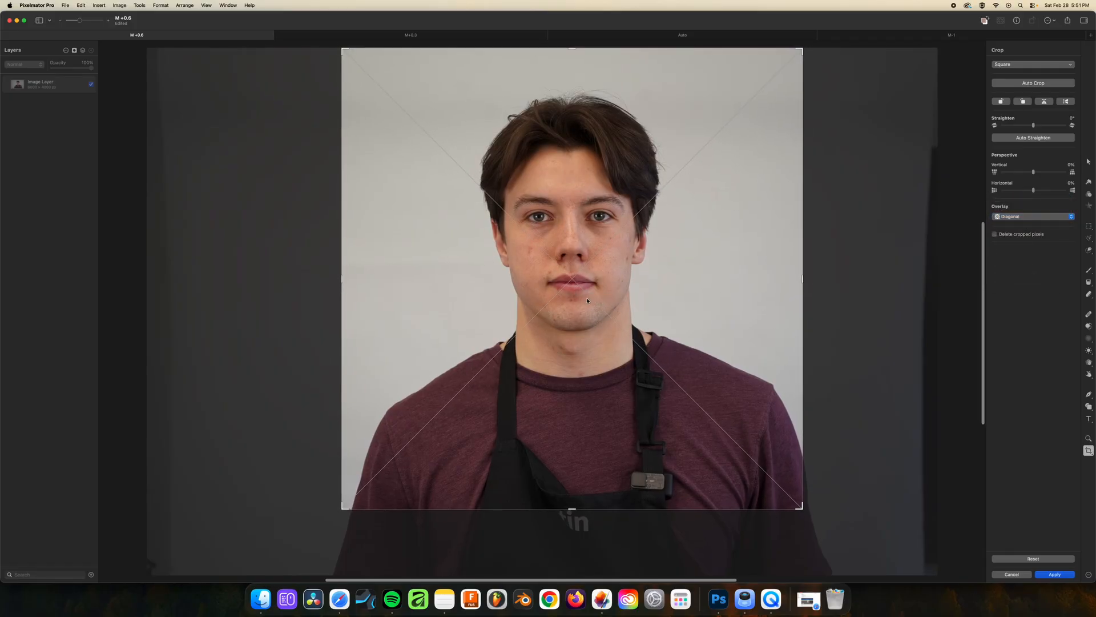
{"action": "key", "text": "Return"}
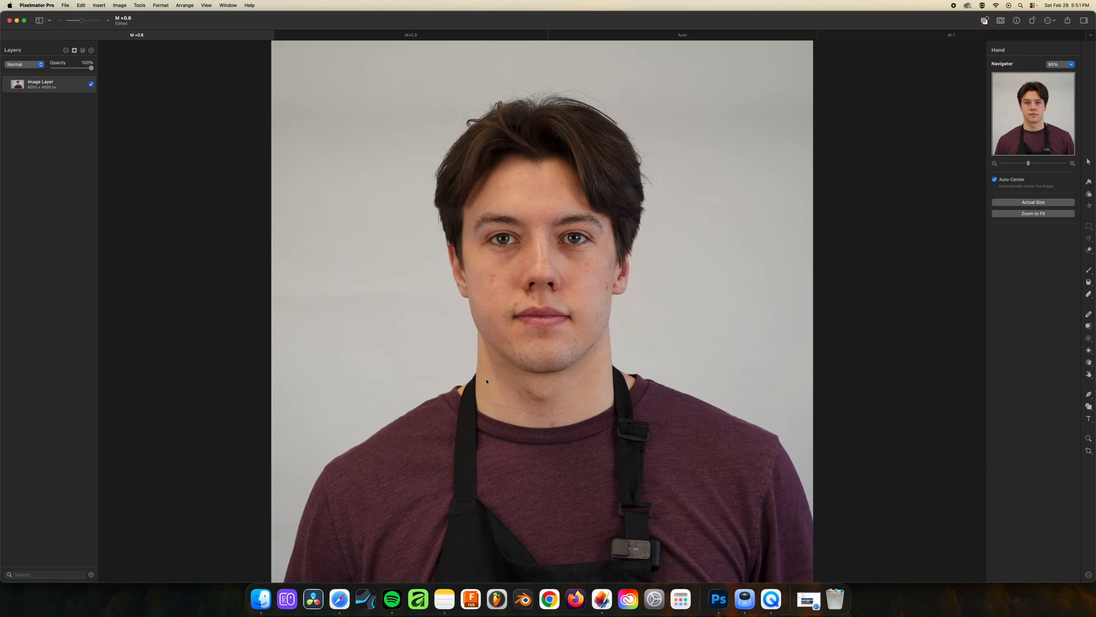
Switch to Safari to review the file format and file size requirements for the digital passport photo, and return to Pixelmator Pro
{"action": "left_click", "coordinate": [340, 598]}
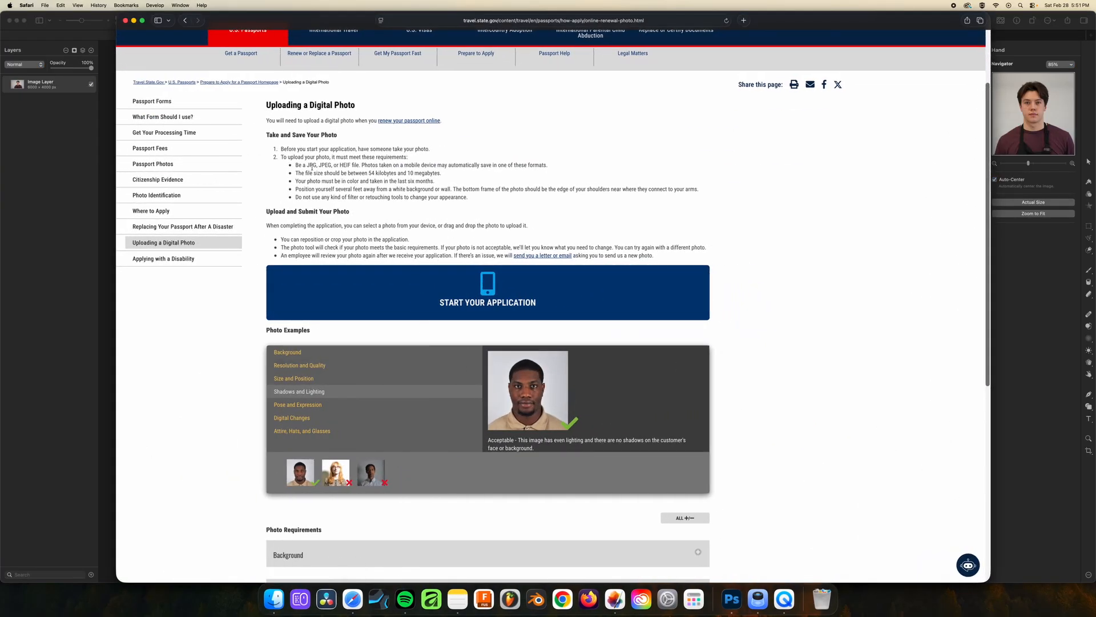
{"action": "left_click_drag", "start_coordinate": [305, 165], "coordinate": [353, 166]}
{"action": "left_click", "coordinate": [353, 166]}
{"action": "left_click_drag", "start_coordinate": [369, 174], "coordinate": [448, 174]}
{"action": "left_click", "coordinate": [372, 173]}
{"action": "left_click_drag", "start_coordinate": [369, 172], "coordinate": [444, 174]}
{"action": "left_click", "coordinate": [442, 177]}
{"action": "left_click_drag", "start_coordinate": [408, 173], "coordinate": [469, 173]}
{"action": "left_click", "coordinate": [469, 174]}
{"action": "left_click", "coordinate": [615, 599]}
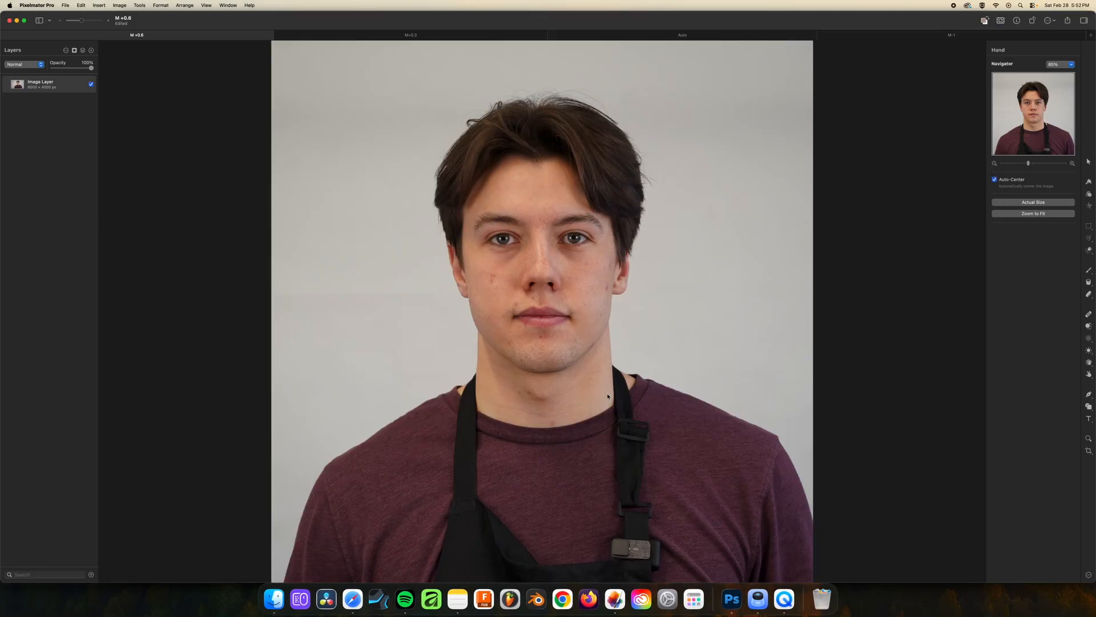
{"action": "key", "text": "super+shift+e"}
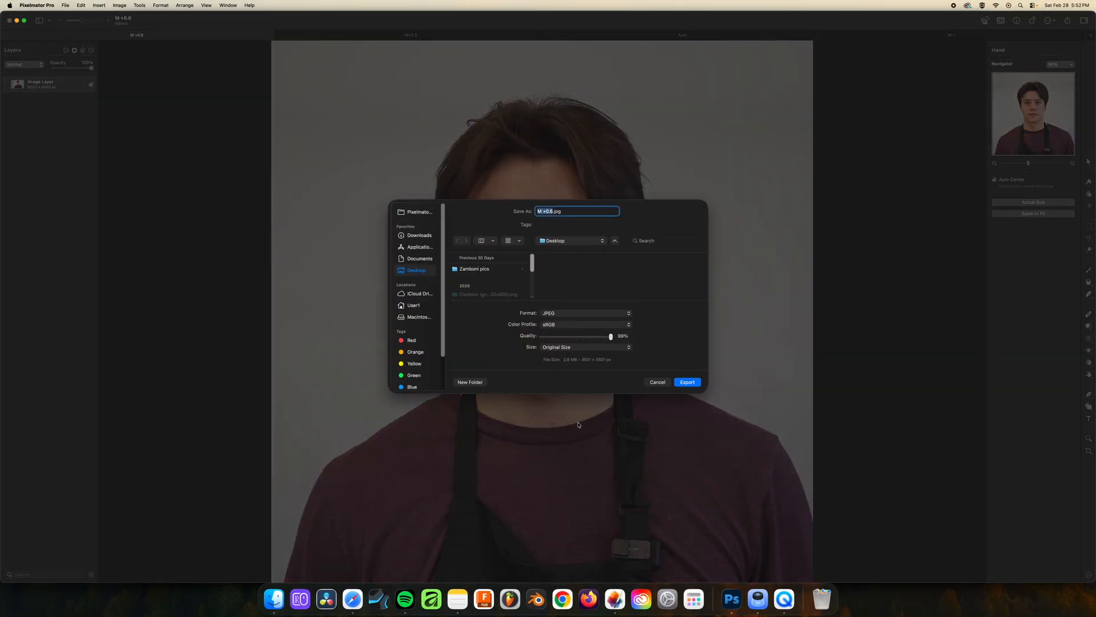
{"action": "left_click", "coordinate": [657, 381]}
{"action": "left_click", "coordinate": [65, 5]}
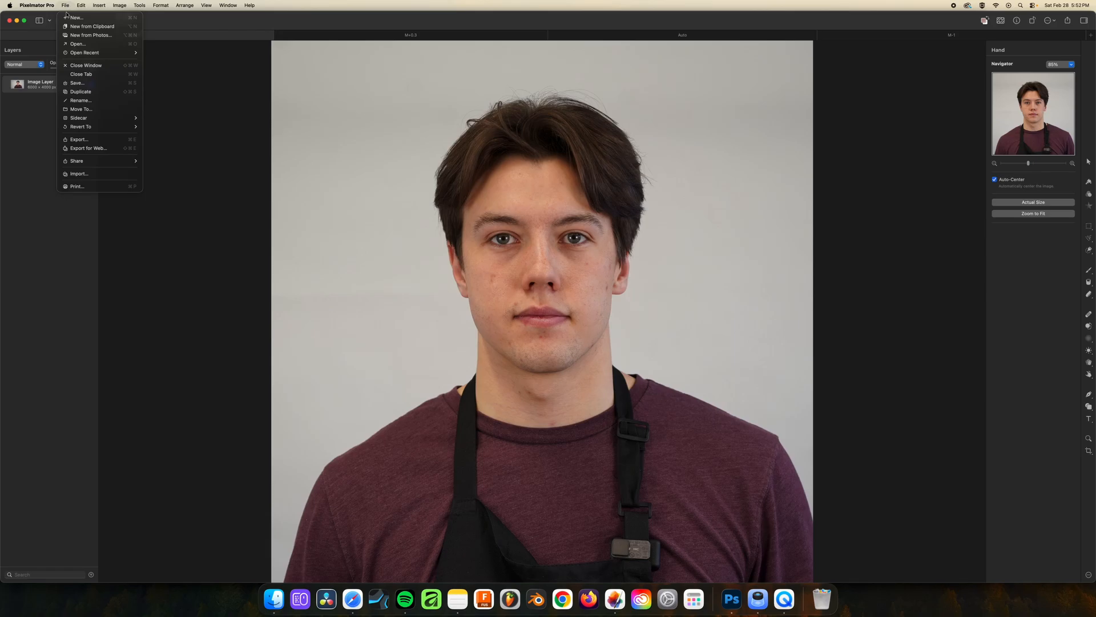
{"action": "left_click", "coordinate": [461, 195]}
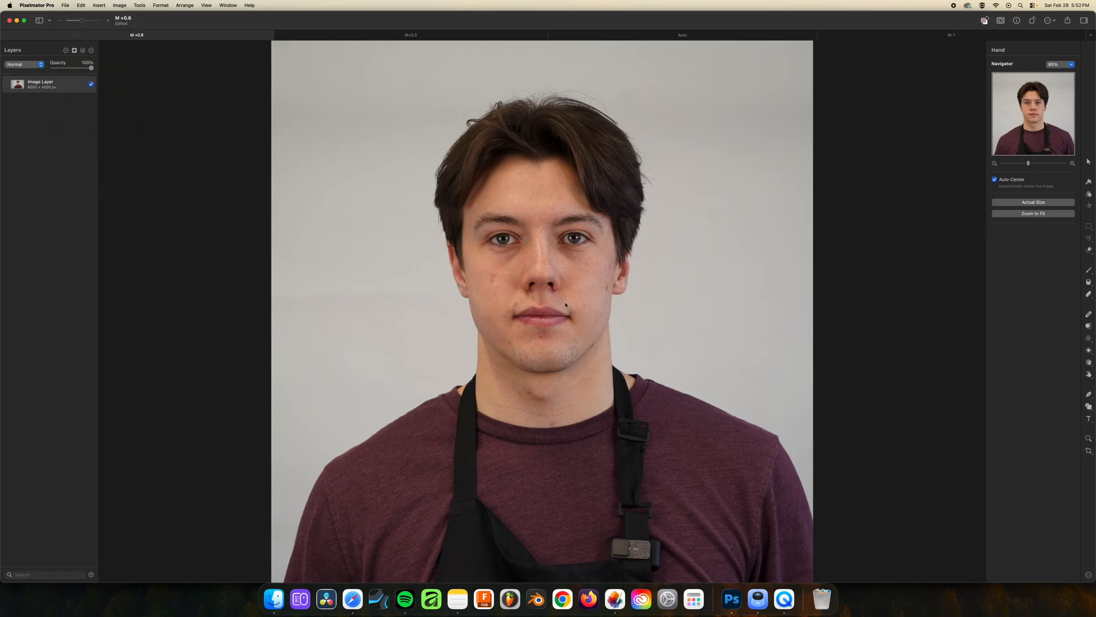
Export the cropped M +0.6 photo to the Desktop as an original-size, high-quality JPEG with the sRGB color profile
{"action": "key", "text": "super+shift+e"}
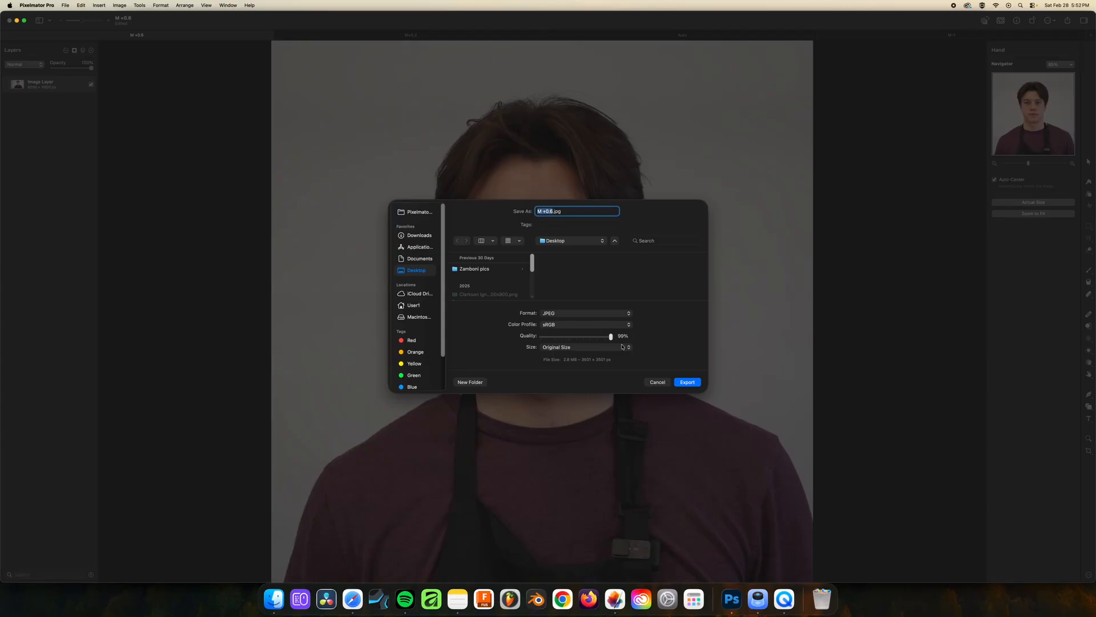
{"action": "left_click_drag", "start_coordinate": [611, 337], "coordinate": [620, 338]}
{"action": "left_click", "coordinate": [612, 338]}
{"action": "left_click_drag", "start_coordinate": [612, 338], "coordinate": [611, 337]}
{"action": "mouse_move", "coordinate": [611, 337]}
{"action": "left_mouse_down"}
{"action": "mouse_move", "coordinate": [591, 338]}
{"action": "mouse_move", "coordinate": [611, 337]}
{"action": "left_mouse_up"}
{"action": "left_click_drag", "start_coordinate": [564, 360], "coordinate": [578, 362]}
{"action": "left_click", "coordinate": [689, 382]}
Preview the exported M +0.6.jpg from the Desktop, and return to Pixelmator Pro
{"action": "left_click_drag", "start_coordinate": [950, 20], "coordinate": [787, 25]}
{"action": "left_click", "coordinate": [1071, 325]}
{"action": "key", "text": "space"}
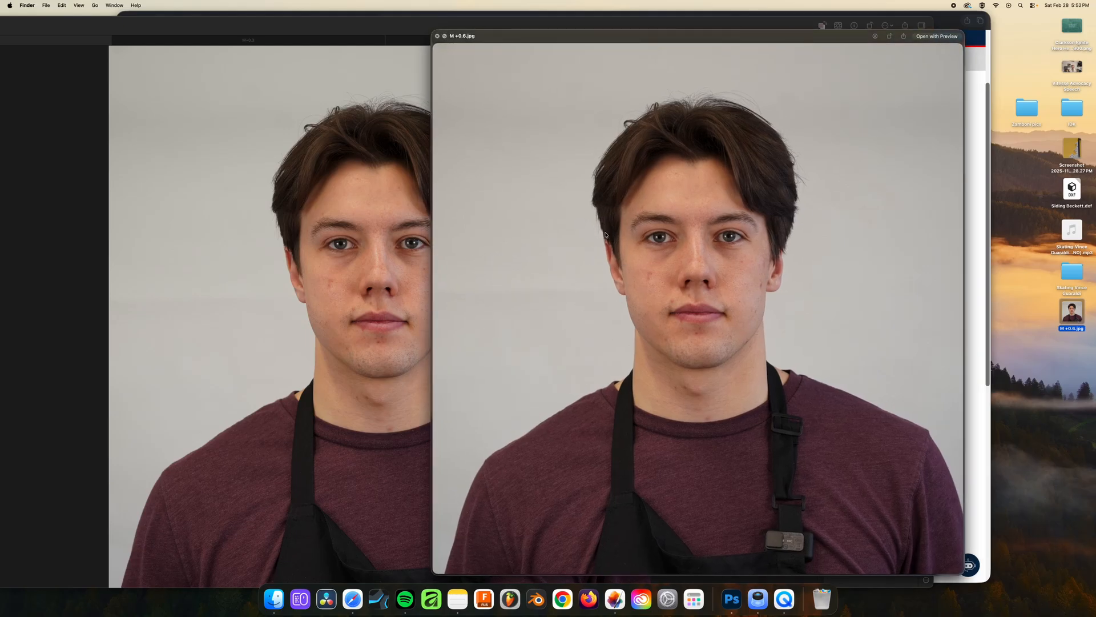
{"action": "mouse_move", "coordinate": [660, 38]}
{"action": "left_mouse_down"}
{"action": "mouse_move", "coordinate": [647, 51]}
{"action": "mouse_move", "coordinate": [656, 30]}
{"action": "mouse_move", "coordinate": [665, 35]}
{"action": "left_mouse_up"}
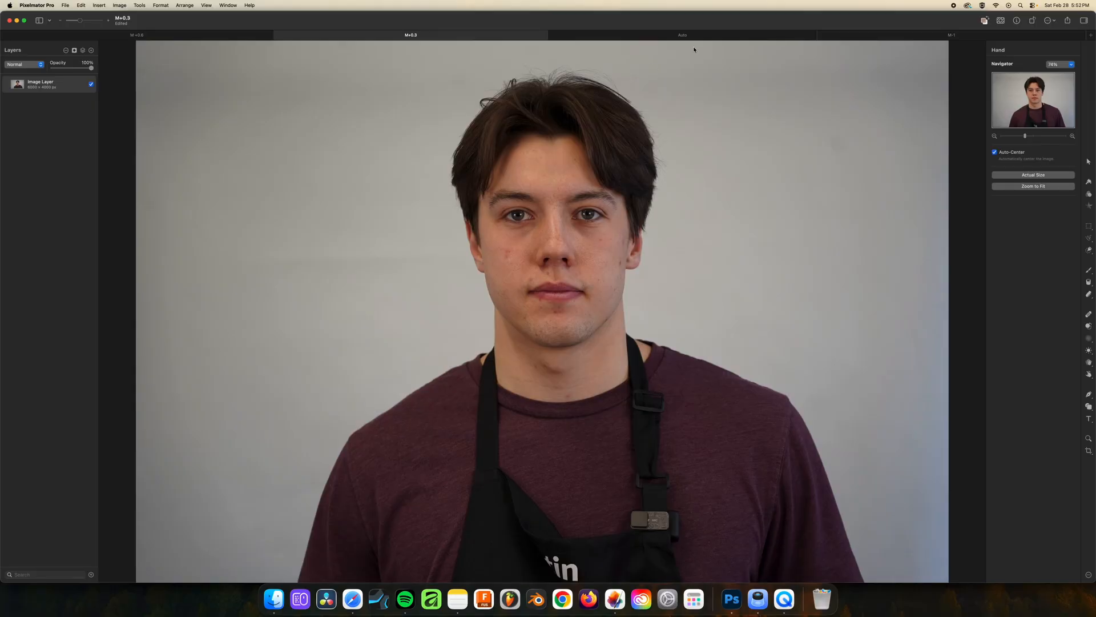
{"action": "left_click", "coordinate": [693, 39]}
Start a Square crop on the Auto photo and tighten it around the head and shoulders
{"action": "left_click", "coordinate": [887, 39]}
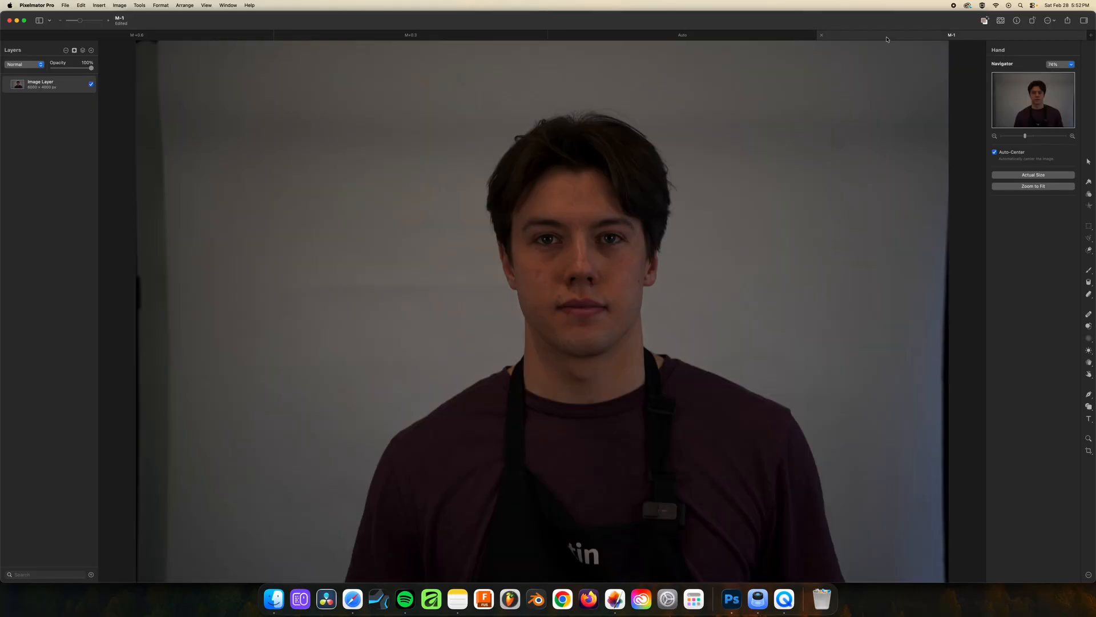
{"action": "left_click", "coordinate": [691, 43]}
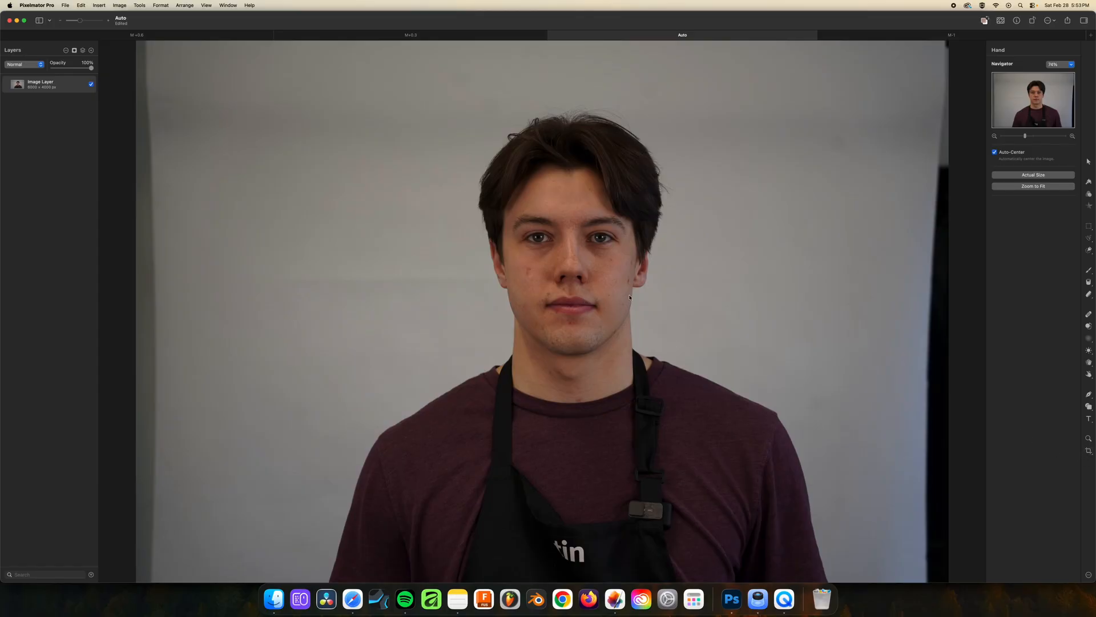
{"action": "left_click", "coordinate": [1089, 451]}
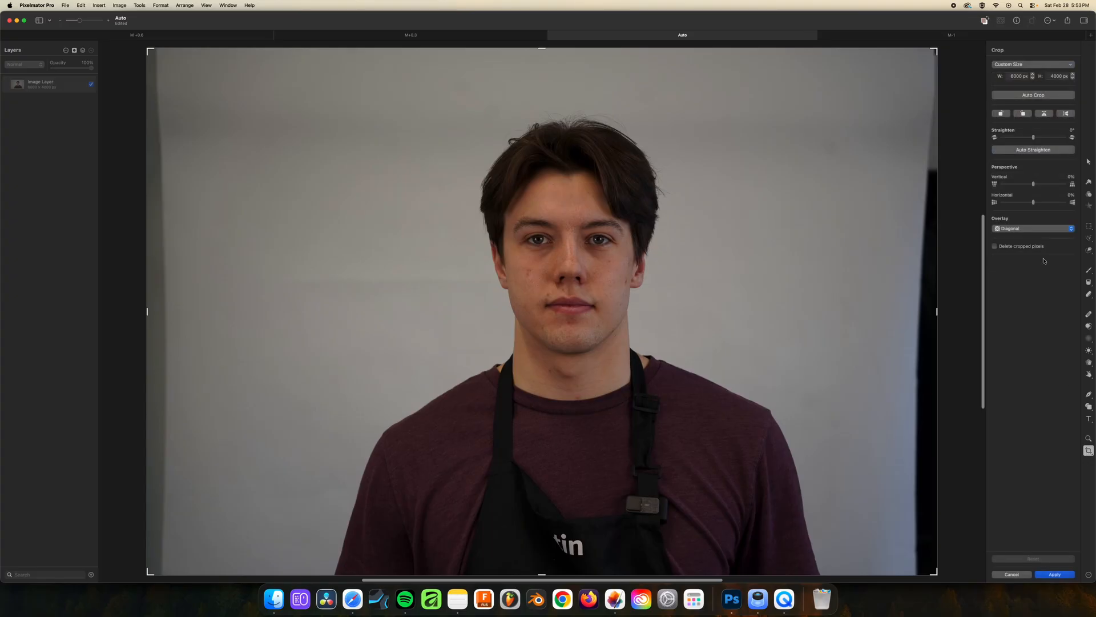
{"action": "left_click", "coordinate": [1033, 65]}
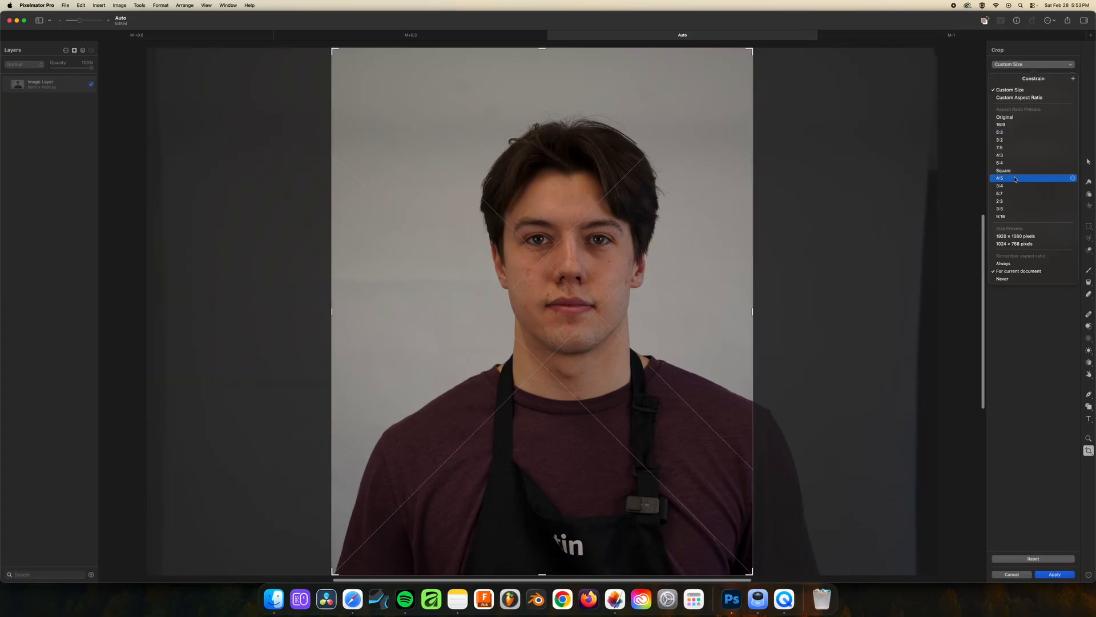
{"action": "left_click", "coordinate": [1016, 173]}
{"action": "left_click_drag", "start_coordinate": [280, 571], "coordinate": [338, 524]}
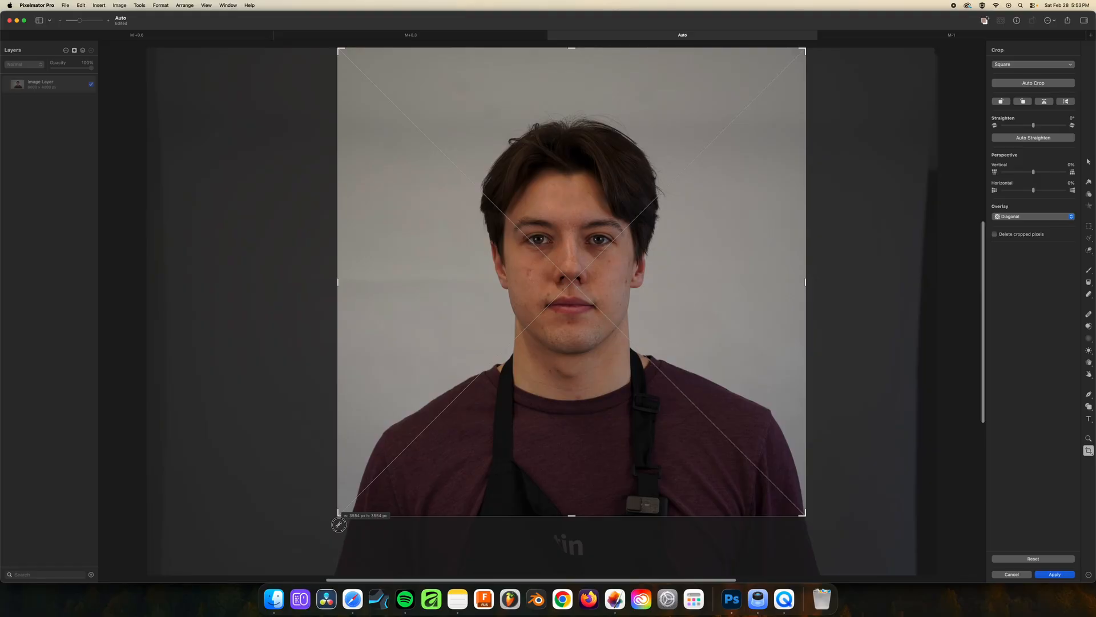
Check the passport photo page in Safari for its rules on cropping and retouching, and minimize the browser window
{"action": "left_click", "coordinate": [353, 599]}
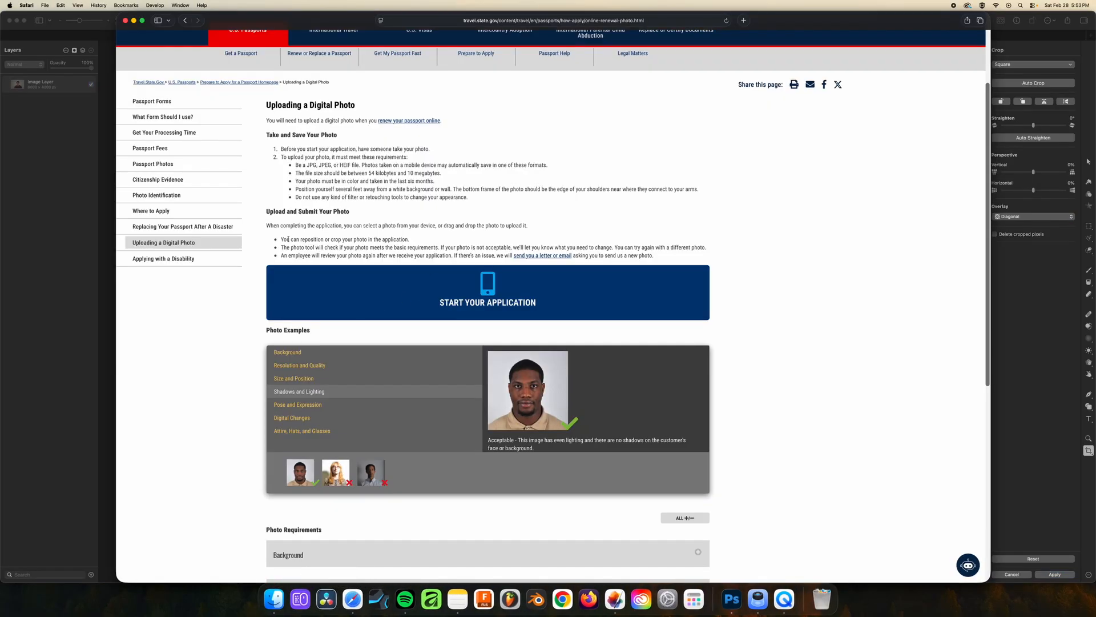
{"action": "left_click_drag", "start_coordinate": [280, 240], "coordinate": [430, 242]}
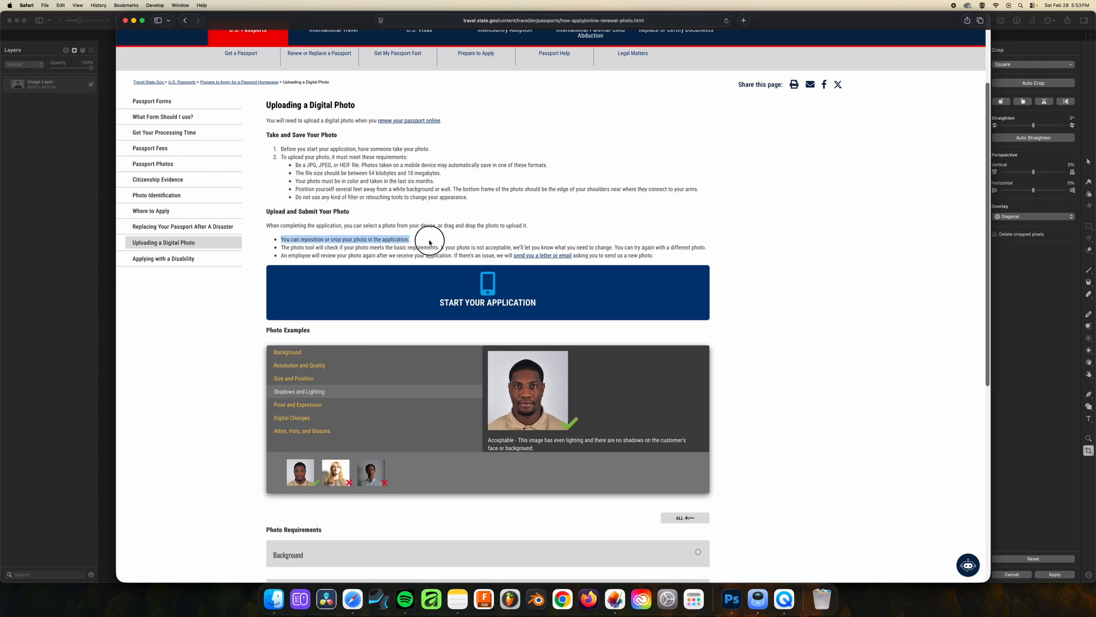
{"action": "left_click", "coordinate": [430, 260]}
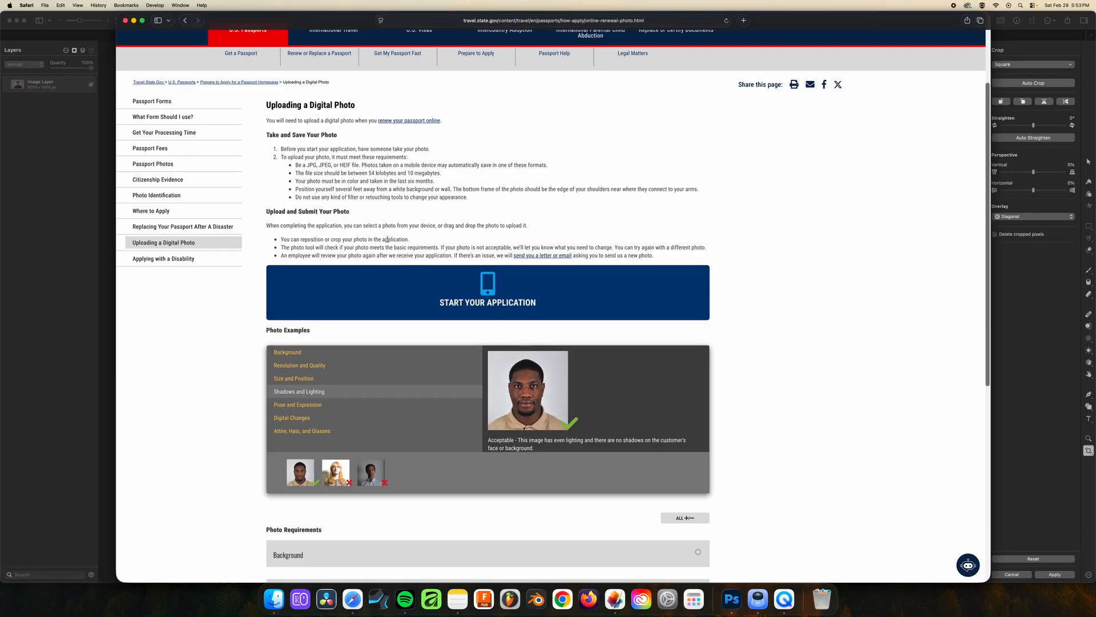
{"action": "left_click_drag", "start_coordinate": [294, 195], "coordinate": [485, 196]}
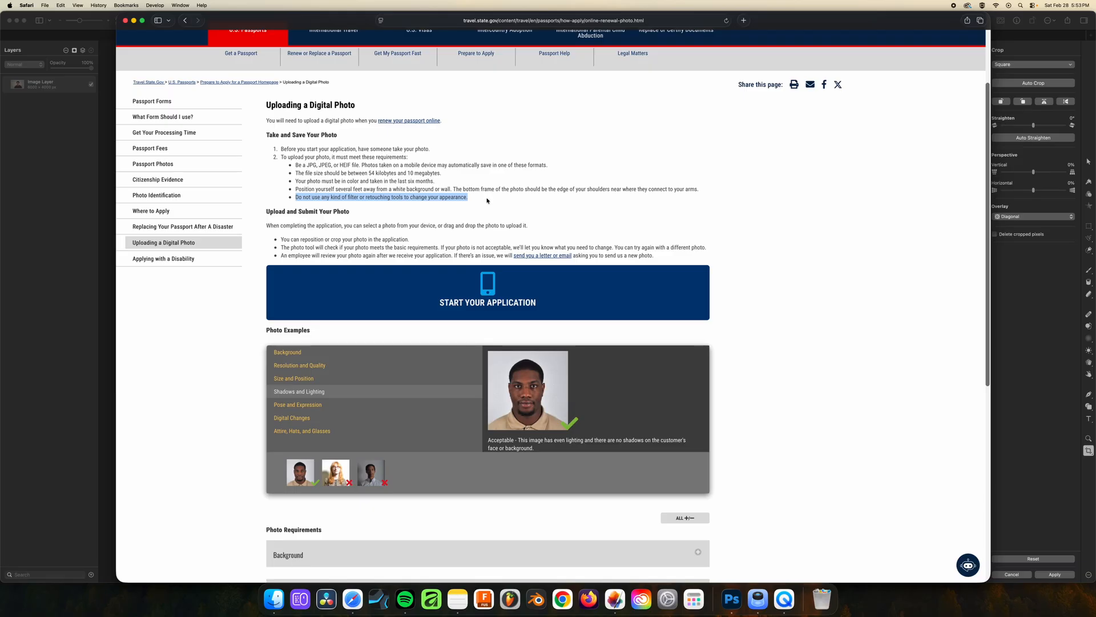
{"action": "left_click", "coordinate": [497, 204]}
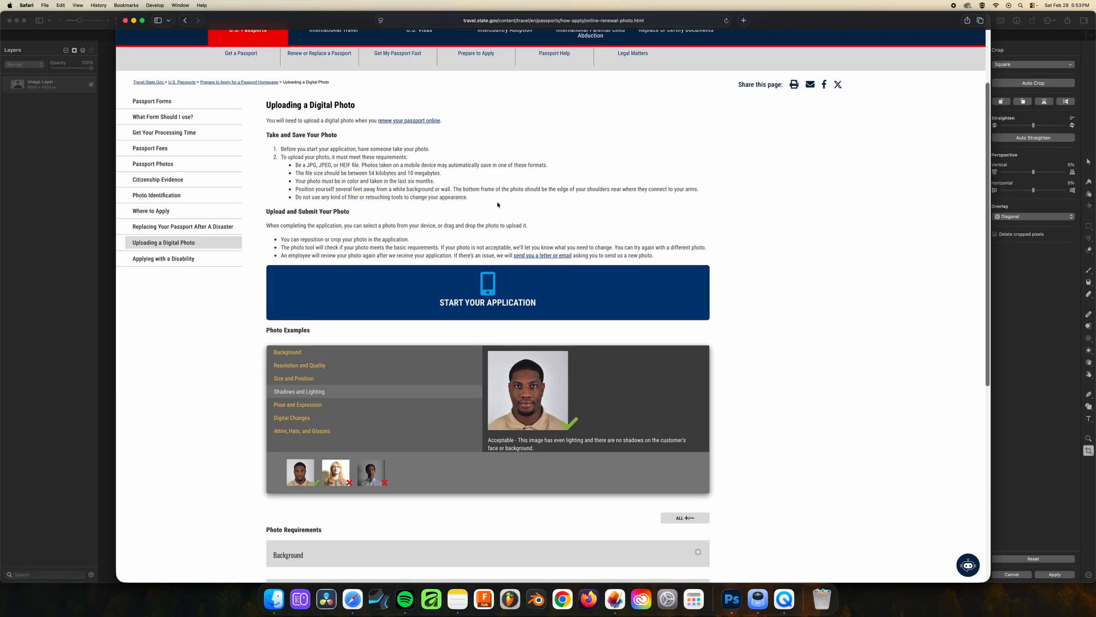
{"action": "left_click", "coordinate": [133, 20]}
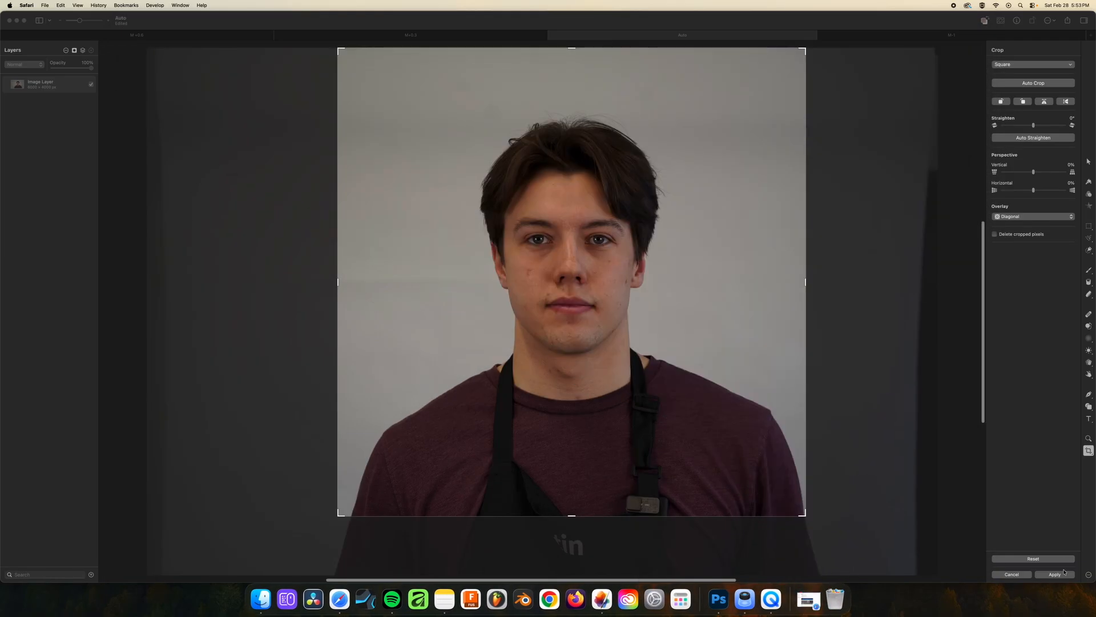
Apply the square crop to the Auto photo and raise its exposure to 71%
{"action": "left_click", "coordinate": [1061, 575]}
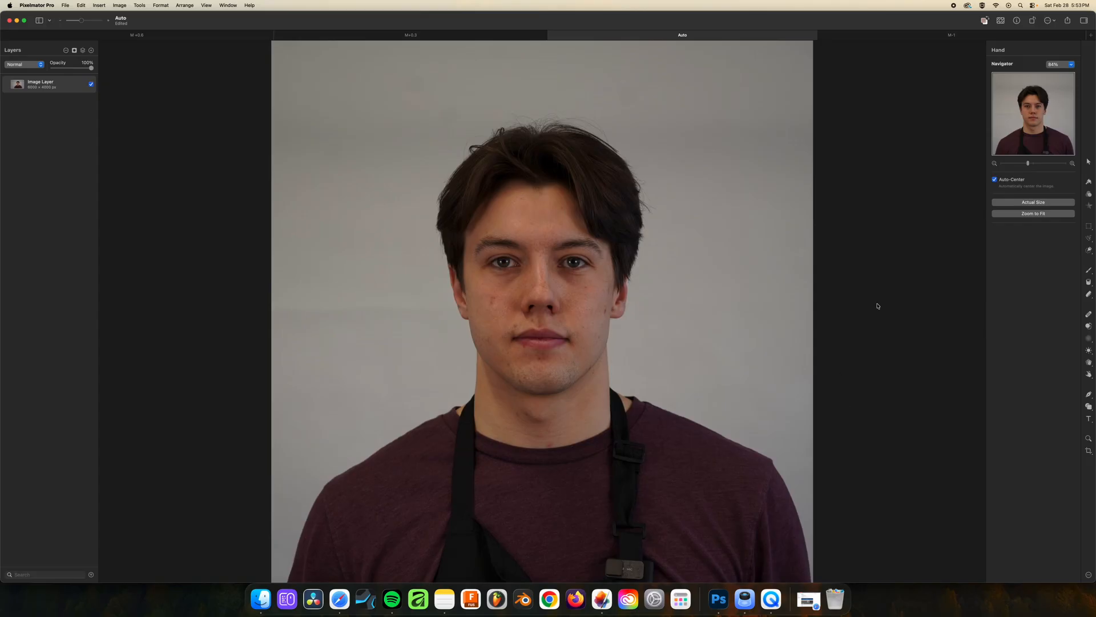
{"action": "left_click", "coordinate": [1089, 195]}
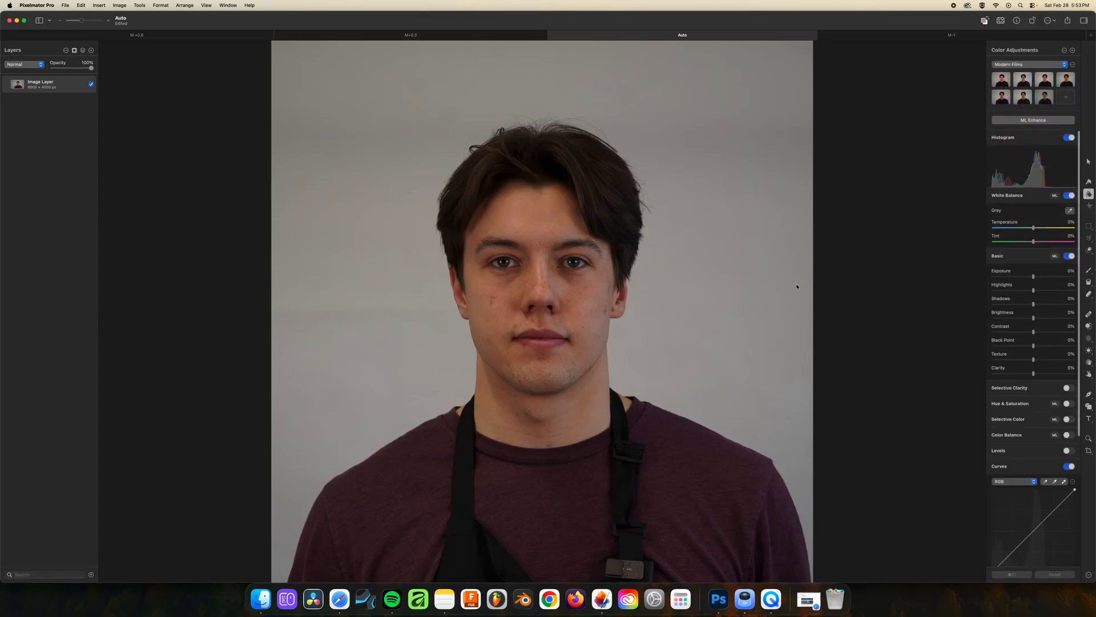
{"action": "left_click_drag", "start_coordinate": [1034, 277], "coordinate": [1050, 279]}
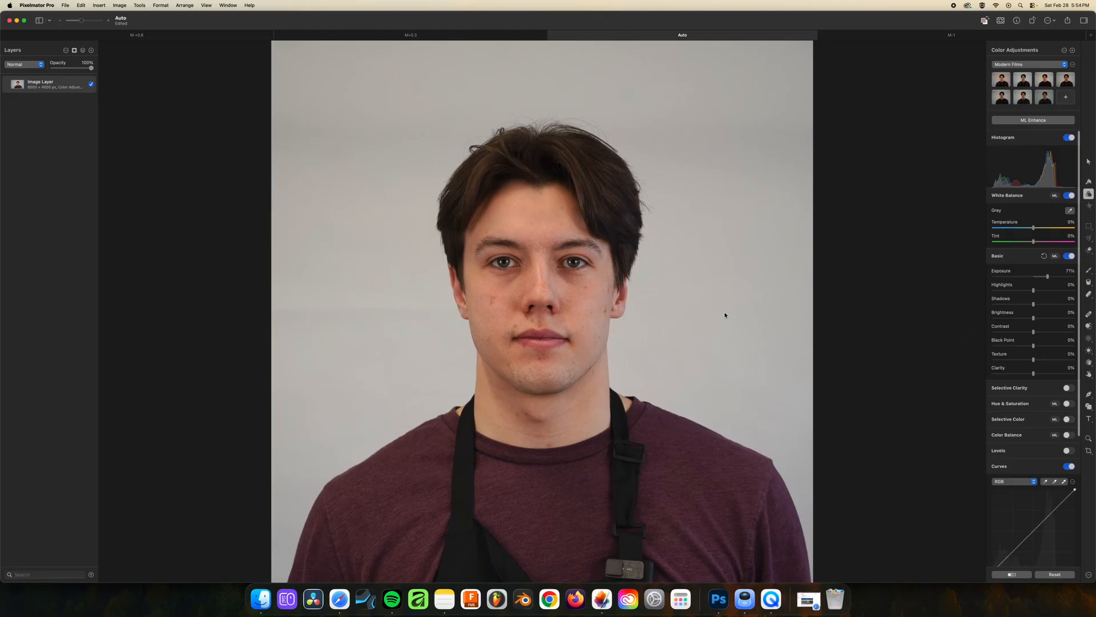
Switch to Safari to read the acceptable Digital Changes photo example, and return to Pixelmator Pro
{"action": "left_click", "coordinate": [340, 599]}
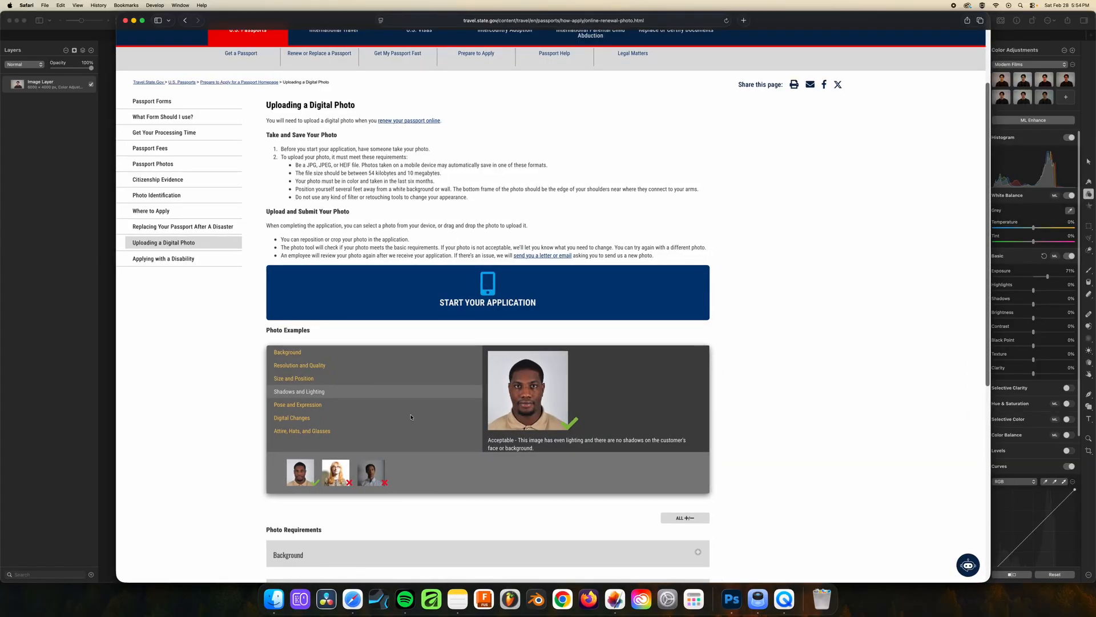
{"action": "left_click", "coordinate": [294, 418]}
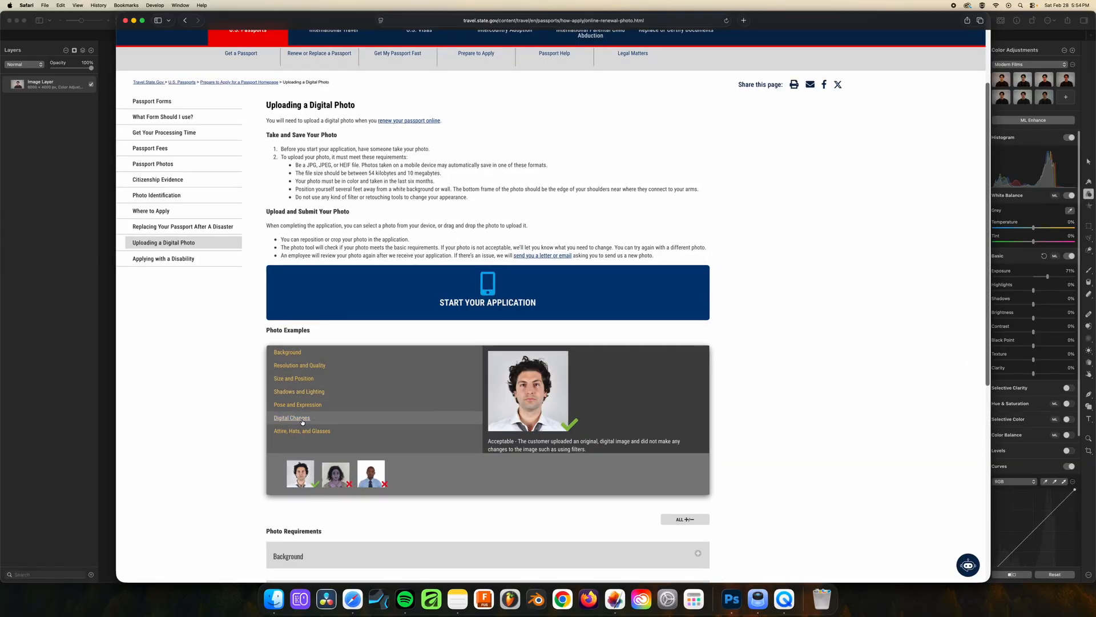
{"action": "left_click_drag", "start_coordinate": [600, 441], "coordinate": [586, 449]}
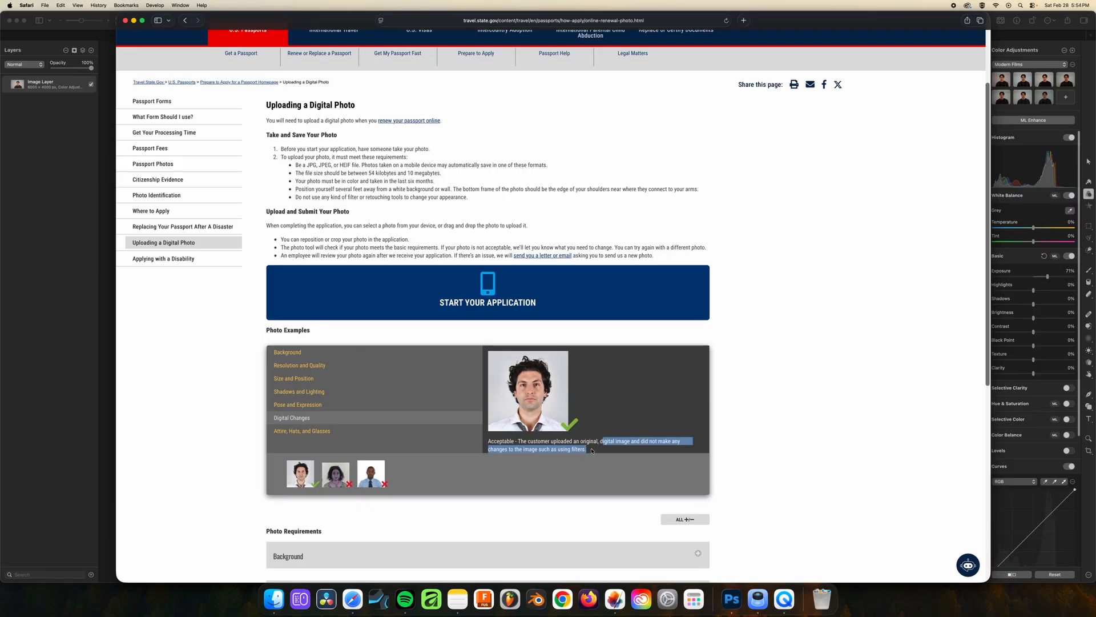
{"action": "left_click", "coordinate": [586, 449]}
{"action": "left_click", "coordinate": [55, 484]}
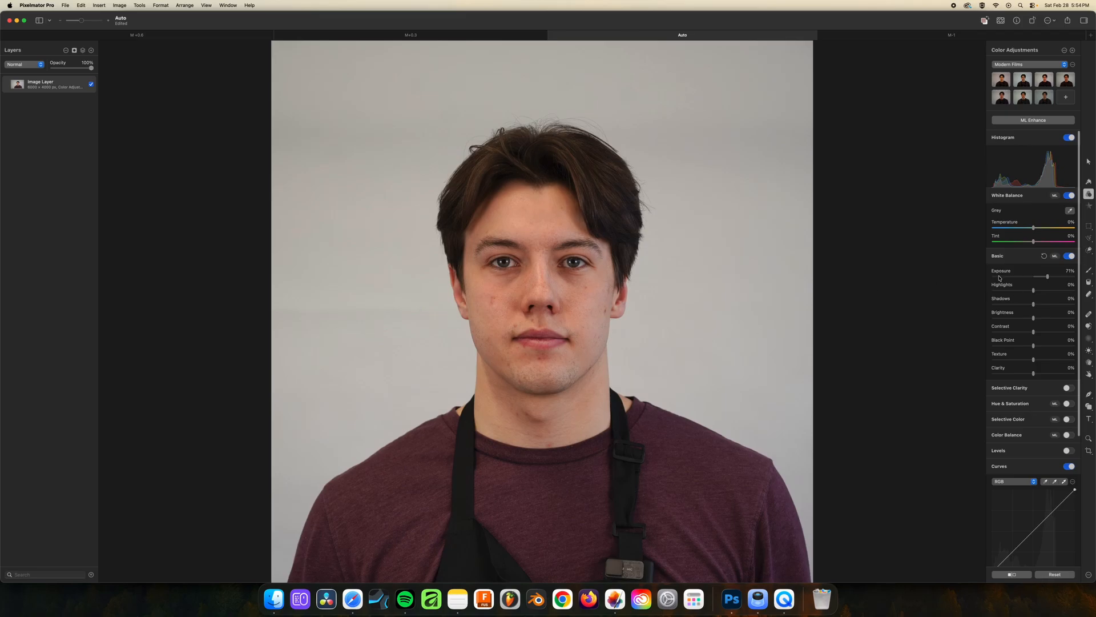
Add a new layer above the photo and convert it to a color adjustments layer
{"action": "left_click_drag", "start_coordinate": [1048, 280], "coordinate": [1048, 279]}
{"action": "left_click", "coordinate": [91, 50]}
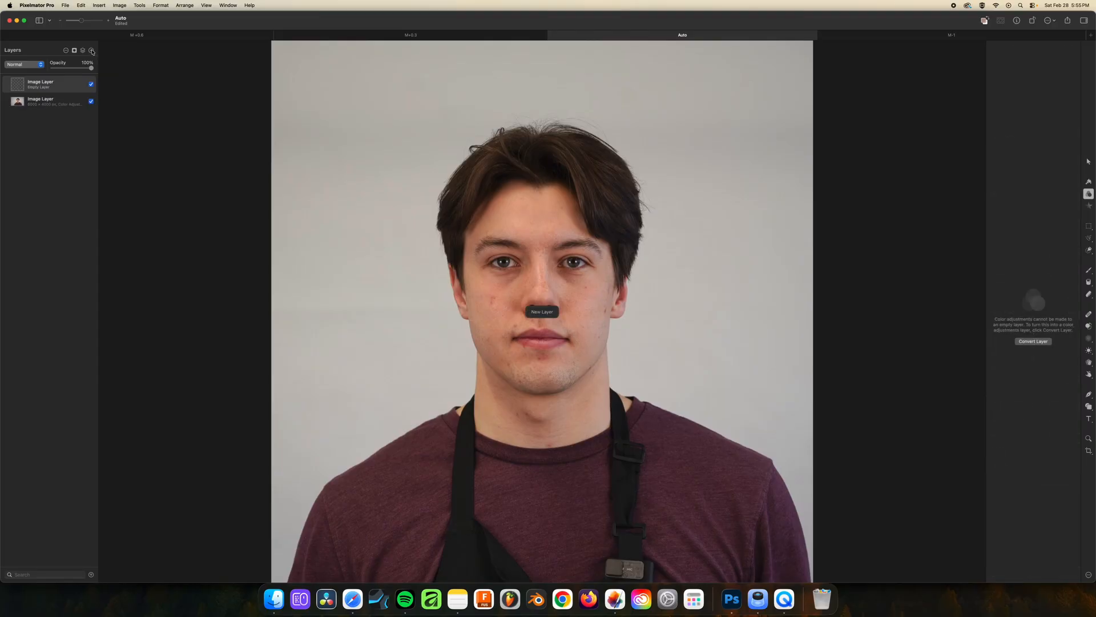
{"action": "left_click", "coordinate": [1041, 344]}
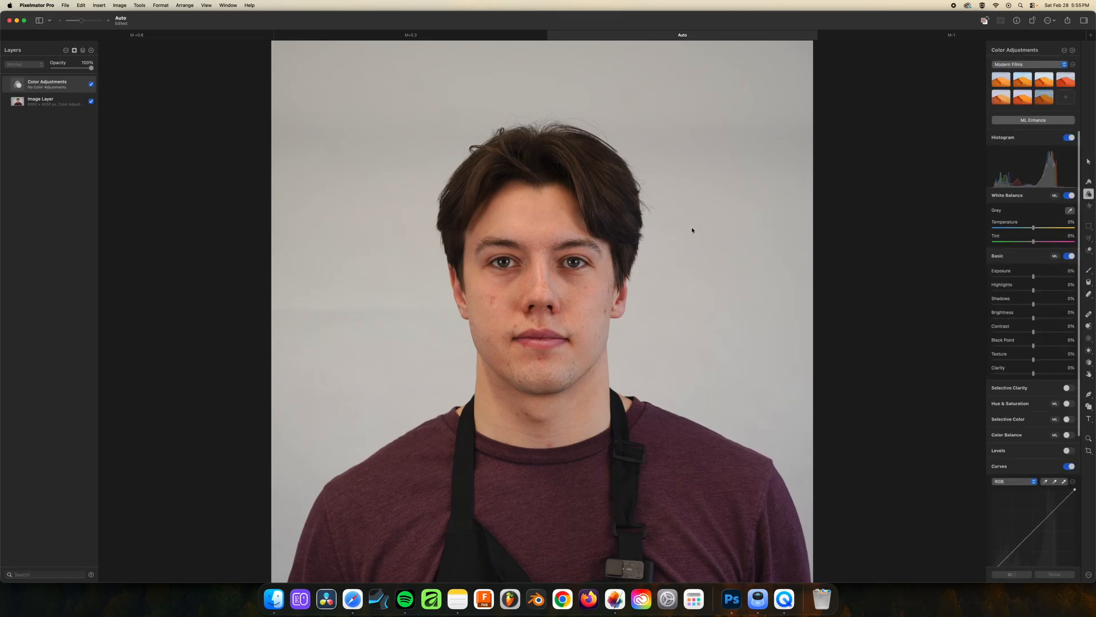
{"action": "mouse_move", "coordinate": [1035, 277]}
{"action": "left_mouse_down"}
{"action": "mouse_move", "coordinate": [1057, 276]}
{"action": "mouse_move", "coordinate": [1034, 282]}
{"action": "left_mouse_up"}
Select the background by quick-selecting the subject and inverting the selection, and make the photo's image layer active
{"action": "left_click", "coordinate": [1088, 251]}
{"action": "left_click", "coordinate": [1022, 202]}
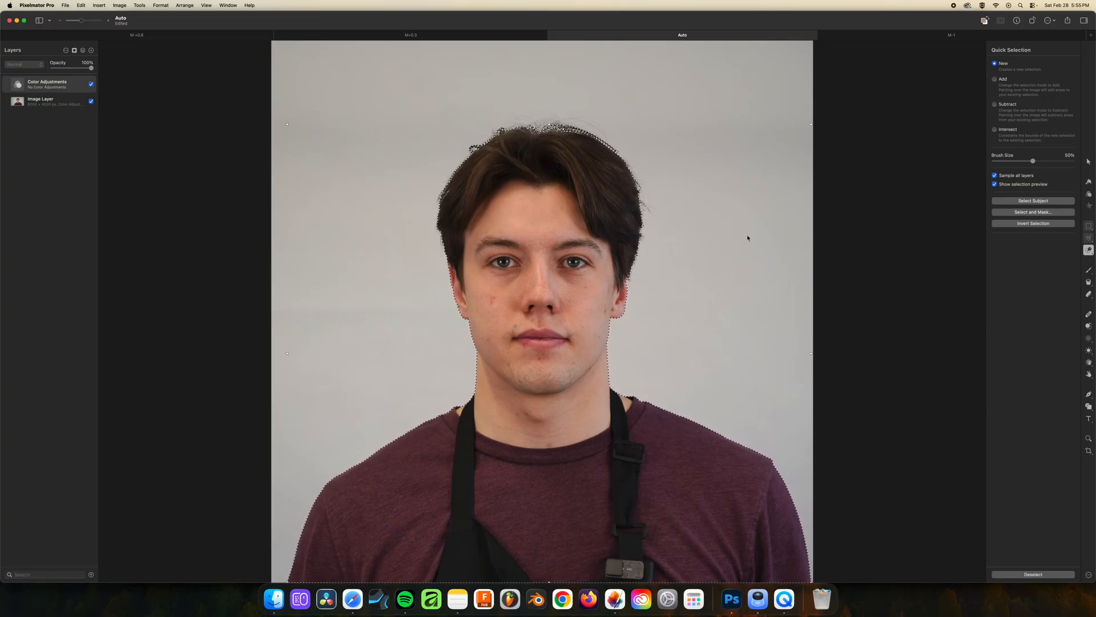
{"action": "left_click", "coordinate": [1033, 223]}
{"action": "left_click", "coordinate": [45, 105]}
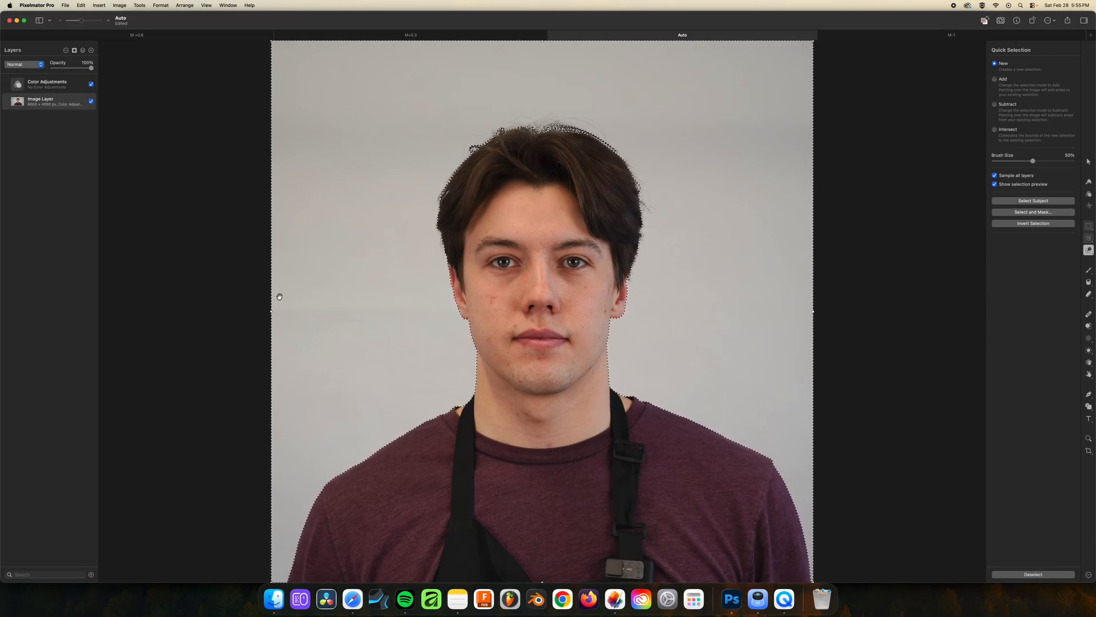
Try deleting the selected background from the photo's image layer, and undo the changes
{"action": "key", "text": "Delete"}
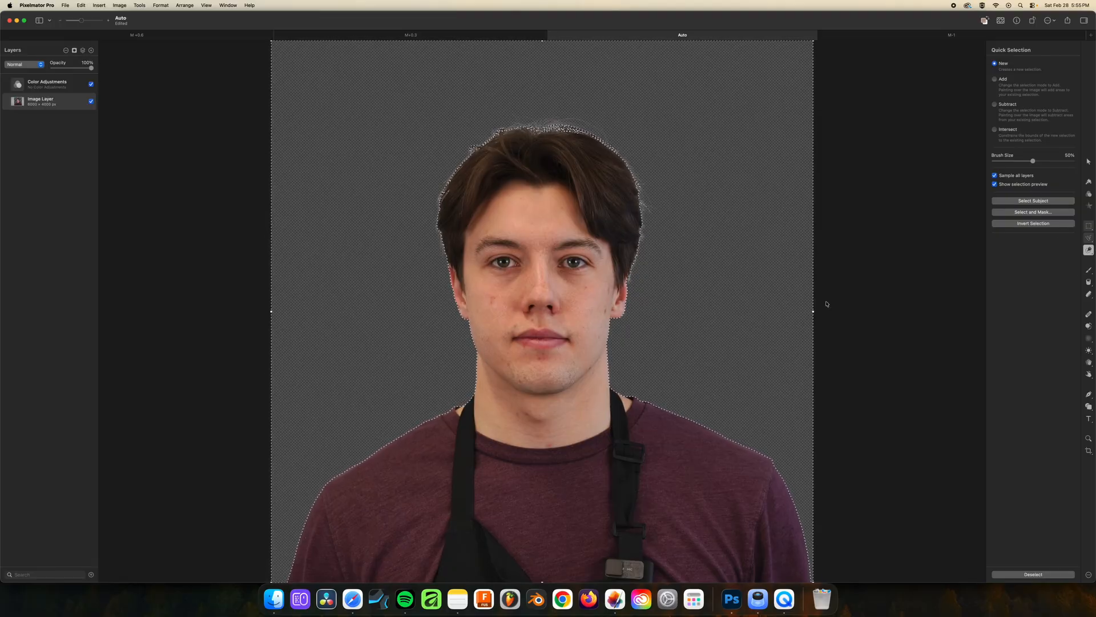
{"action": "mouse_move", "coordinate": [574, 252]}
{"action": "left_mouse_down"}
{"action": "mouse_move", "coordinate": [550, 216]}
{"action": "mouse_move", "coordinate": [529, 323]}
{"action": "left_mouse_up"}
{"action": "key", "text": "super+z"}
{"action": "key", "text": "super+z"}
{"action": "key", "text": "super+z"}
{"action": "key", "text": "super+z"}
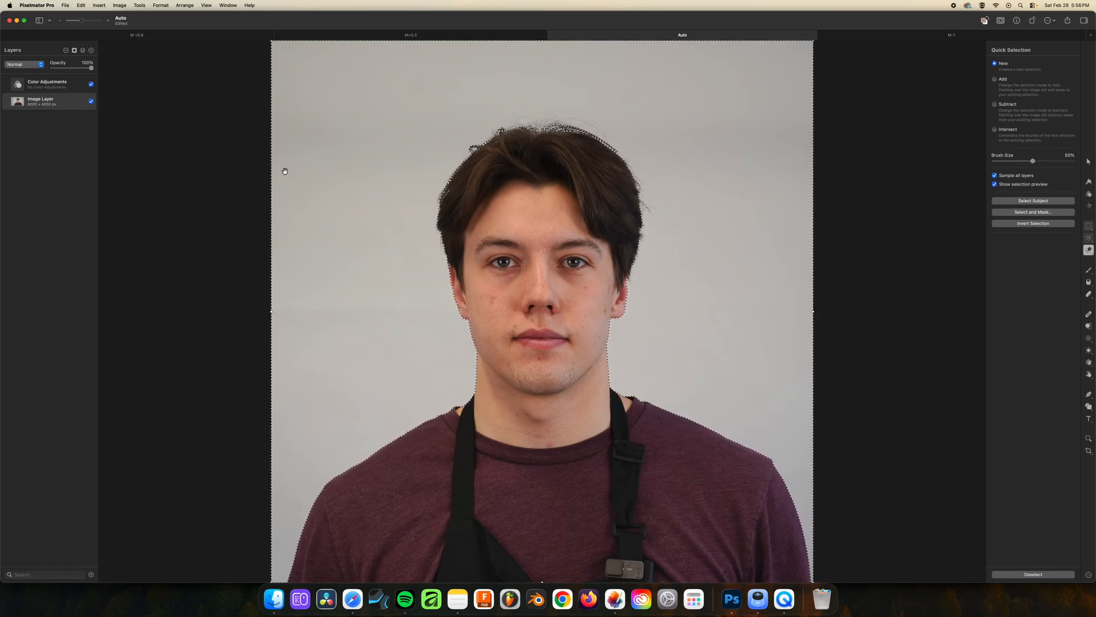
Add a mask to the Color Adjustments layer from the current background selection
{"action": "left_click", "coordinate": [51, 87]}
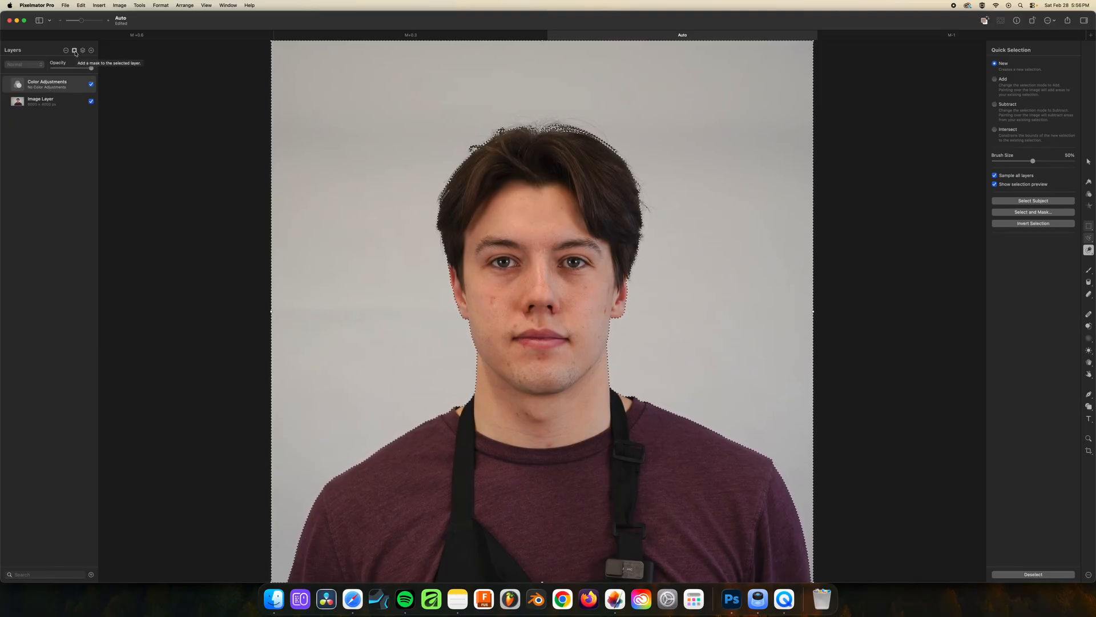
{"action": "left_click", "coordinate": [74, 51]}
{"action": "left_click", "coordinate": [85, 63]}
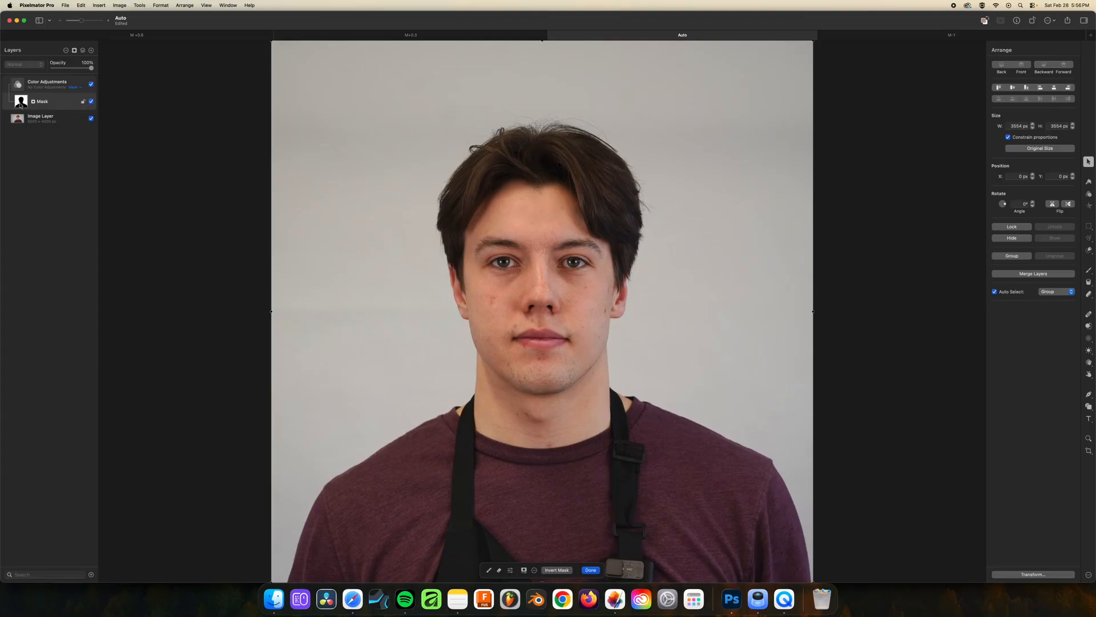
Brighten the masked background on the Color Adjustments layer by setting Exposure to about 123% and Shadows to 23%
{"action": "left_click", "coordinate": [48, 83]}
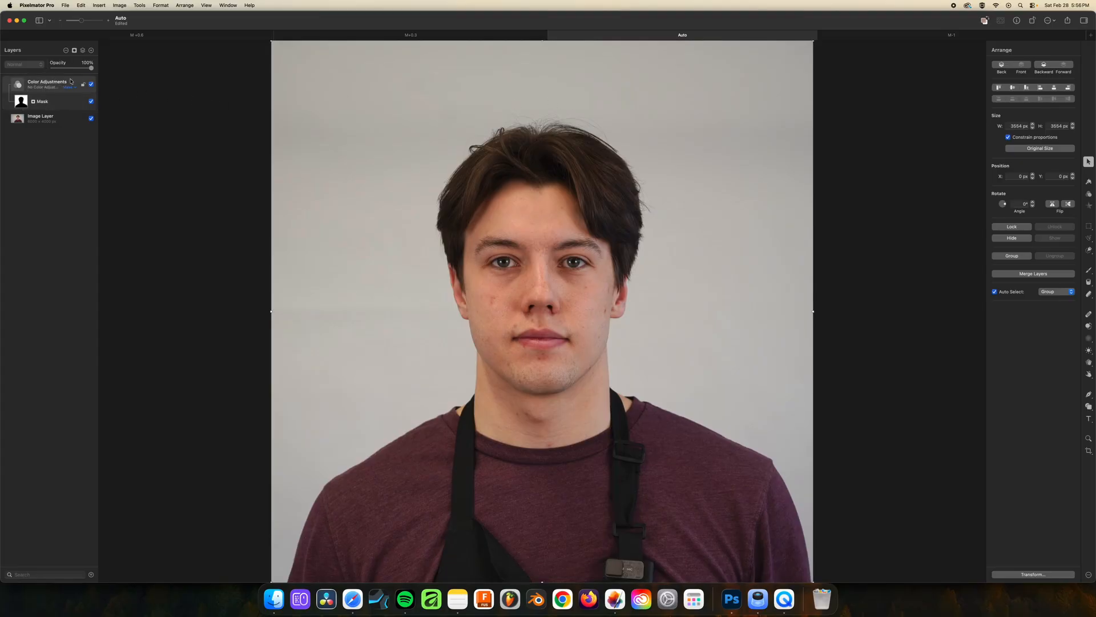
{"action": "left_click", "coordinate": [1088, 195]}
{"action": "mouse_move", "coordinate": [1033, 276]}
{"action": "left_mouse_down"}
{"action": "mouse_move", "coordinate": [1074, 278]}
{"action": "mouse_move", "coordinate": [959, 288]}
{"action": "mouse_move", "coordinate": [1053, 277]}
{"action": "mouse_move", "coordinate": [959, 276]}
{"action": "mouse_move", "coordinate": [1041, 278]}
{"action": "left_mouse_up"}
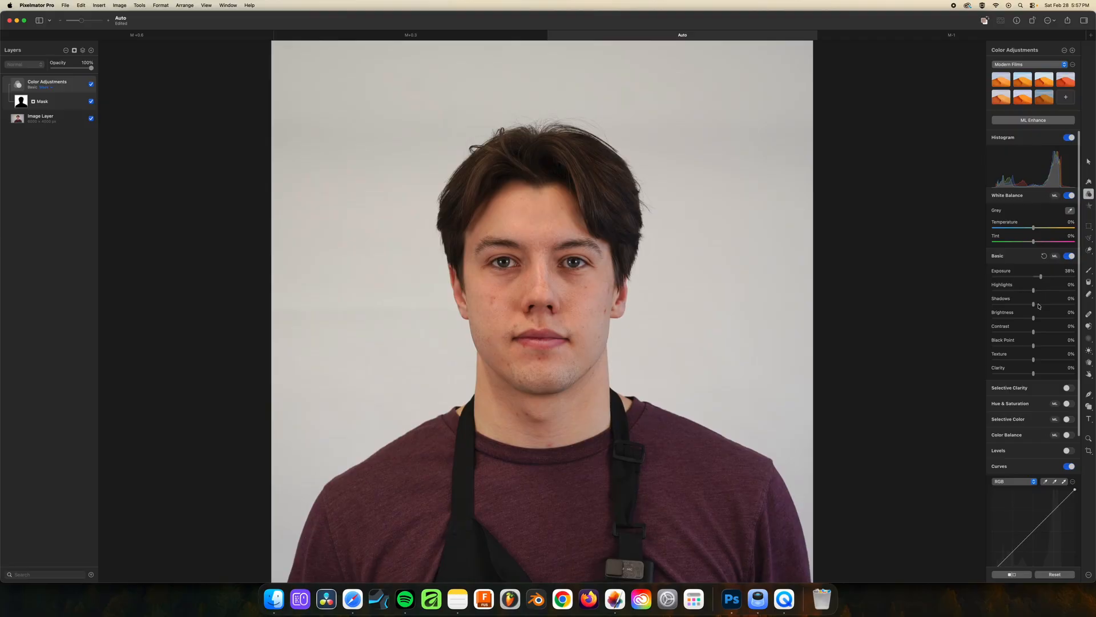
{"action": "left_click_drag", "start_coordinate": [1033, 304], "coordinate": [1051, 306]}
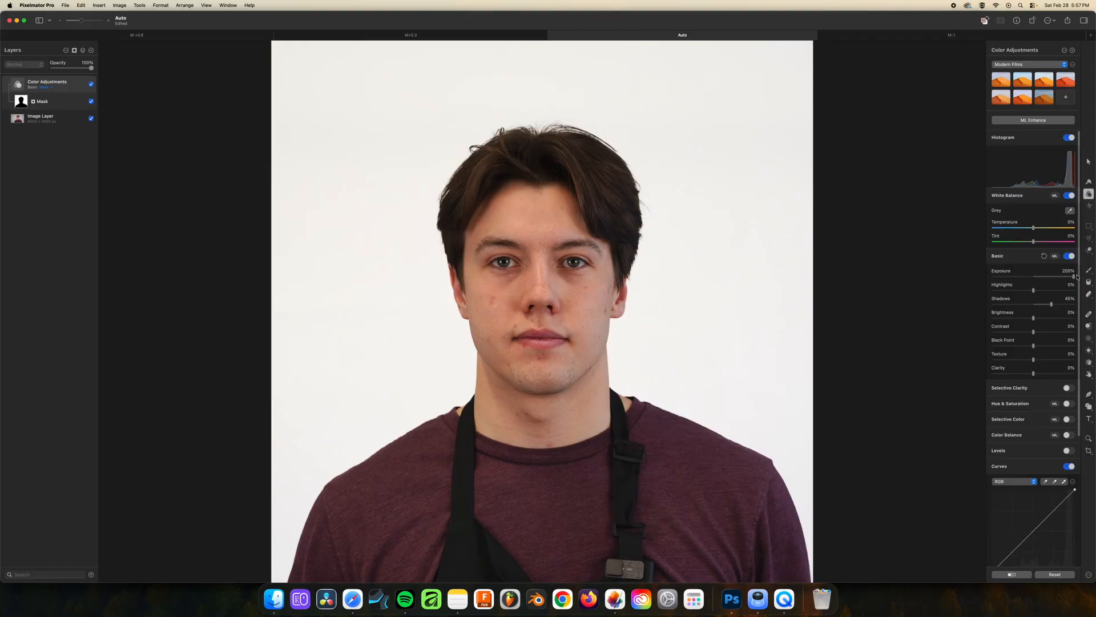
{"action": "left_click_drag", "start_coordinate": [1074, 277], "coordinate": [1043, 306]}
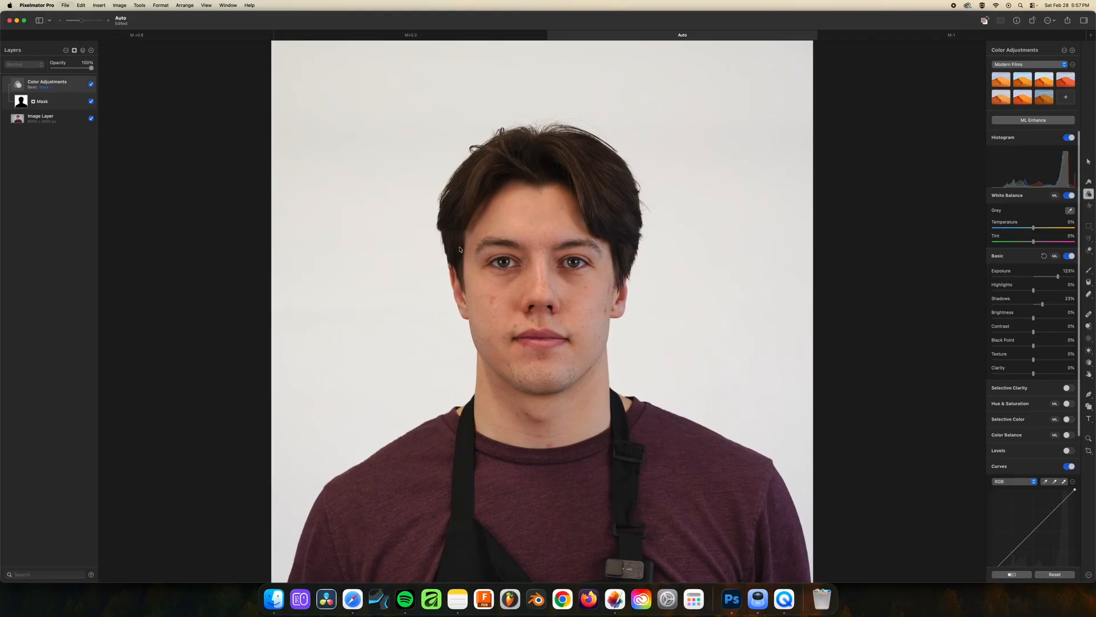
Open the JPEG export settings for the Auto photo and cancel without exporting
{"action": "key", "text": "super+shift+e"}
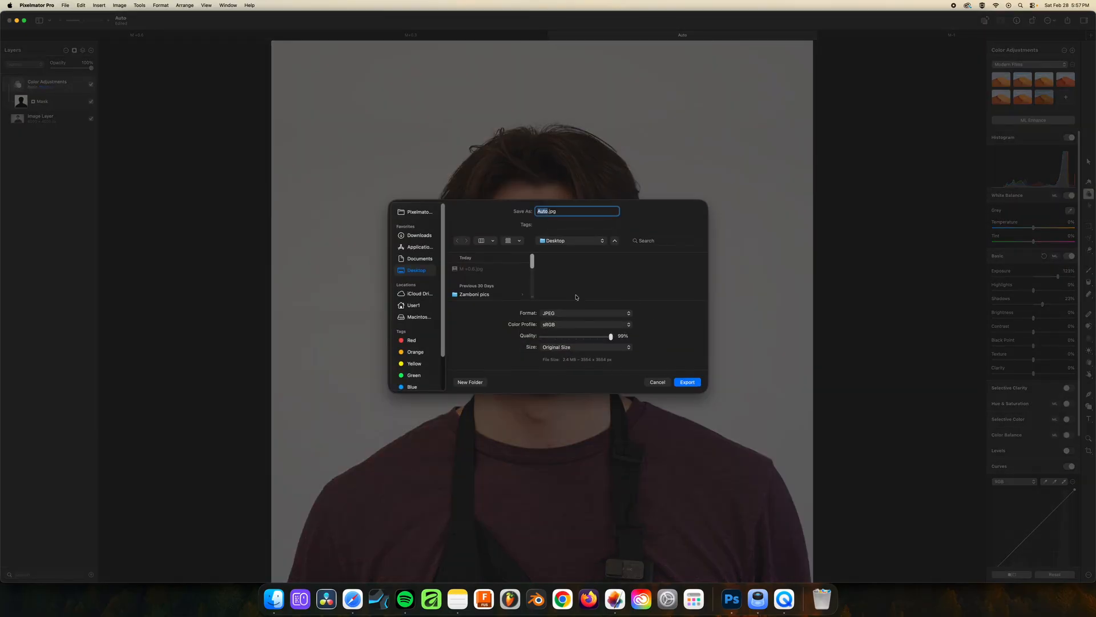
{"action": "left_click", "coordinate": [656, 381]}
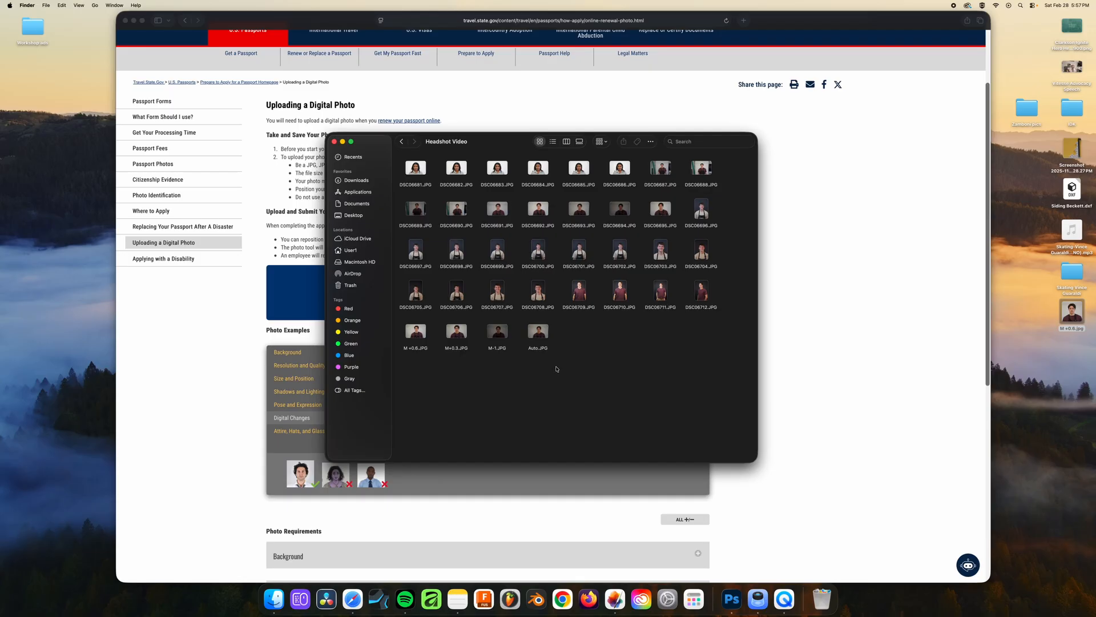
Preview the M +0.6.JPG photo from the Headshot Video folder in Finder and close the preview
{"action": "left_click", "coordinate": [538, 333]}
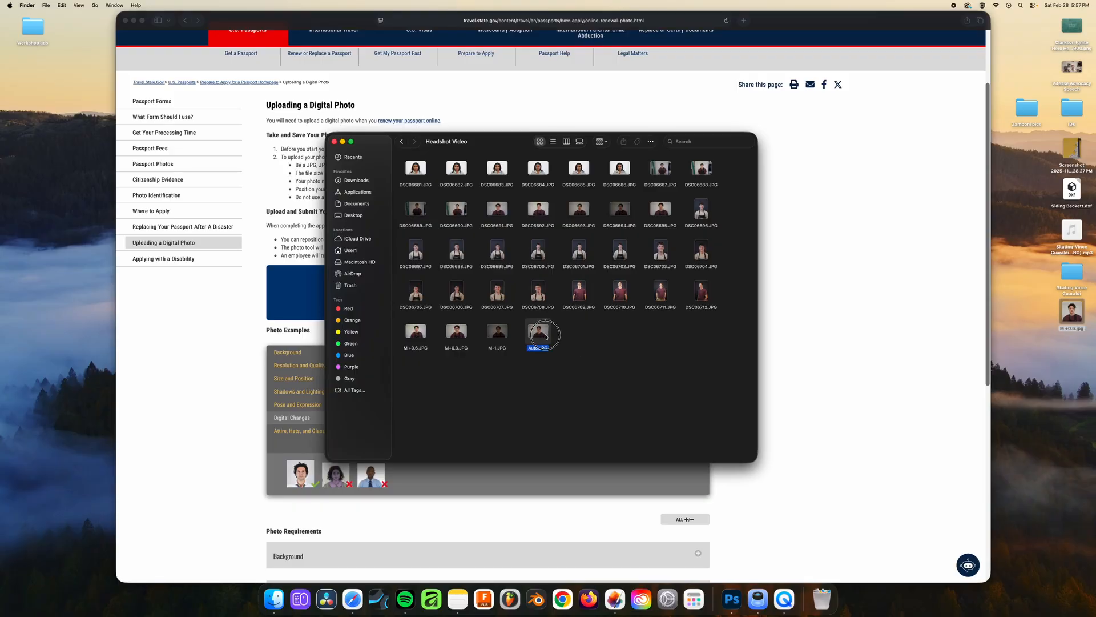
{"action": "left_click", "coordinate": [445, 356]}
{"action": "left_click", "coordinate": [543, 349]}
{"action": "left_click", "coordinate": [419, 334]}
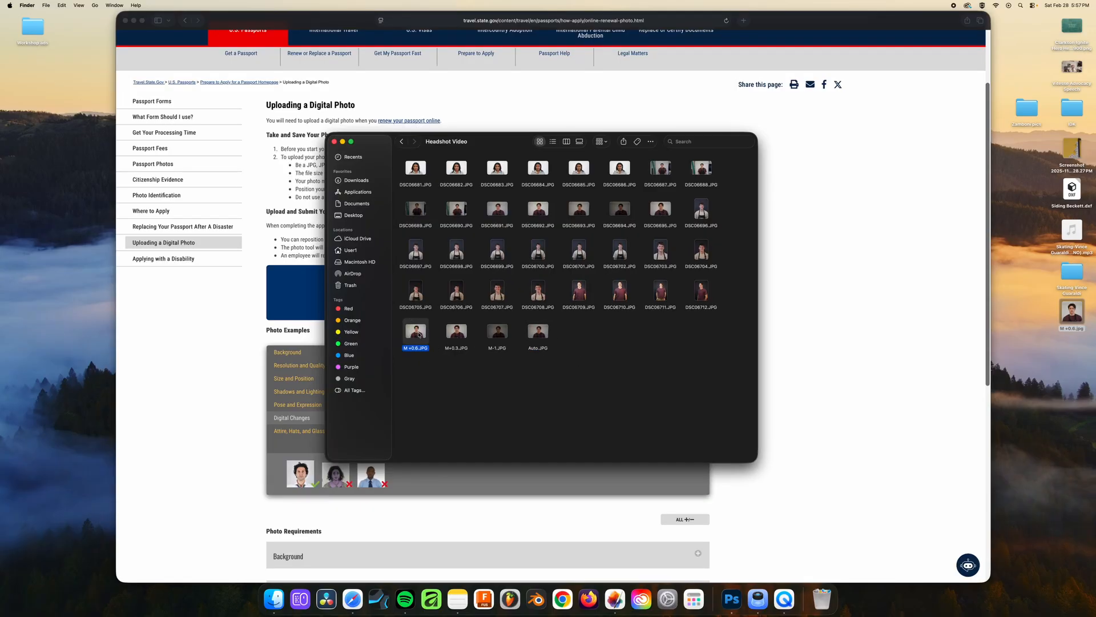
{"action": "key", "text": "space"}
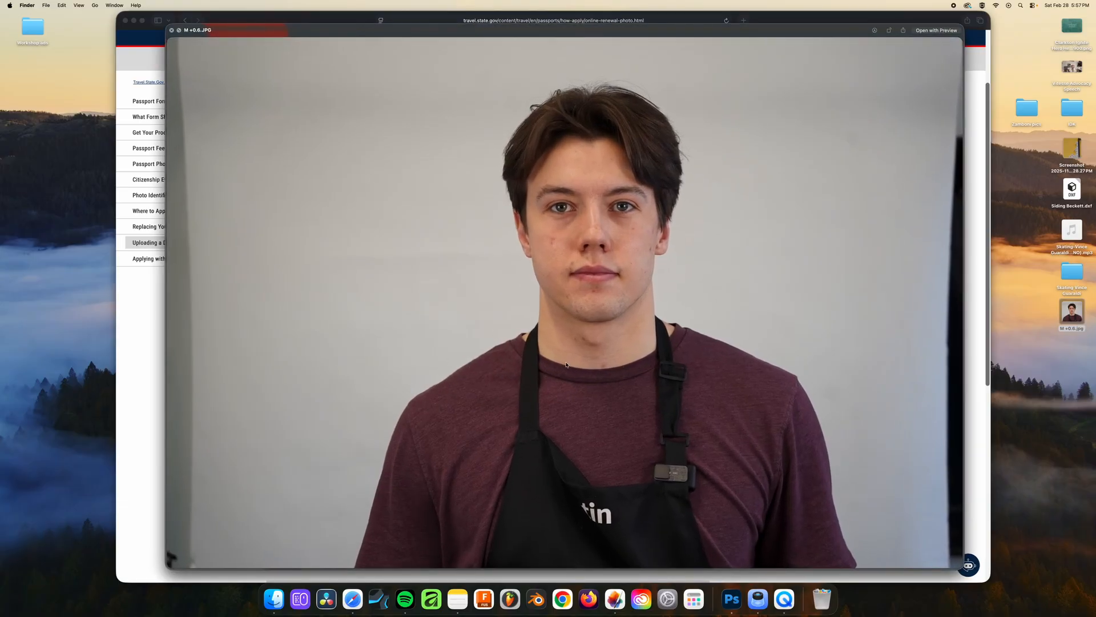
{"action": "key", "text": "space"}
Examine the file information of Auto.JPG in the Headshot Video folder and close it
{"action": "left_click", "coordinate": [544, 331]}
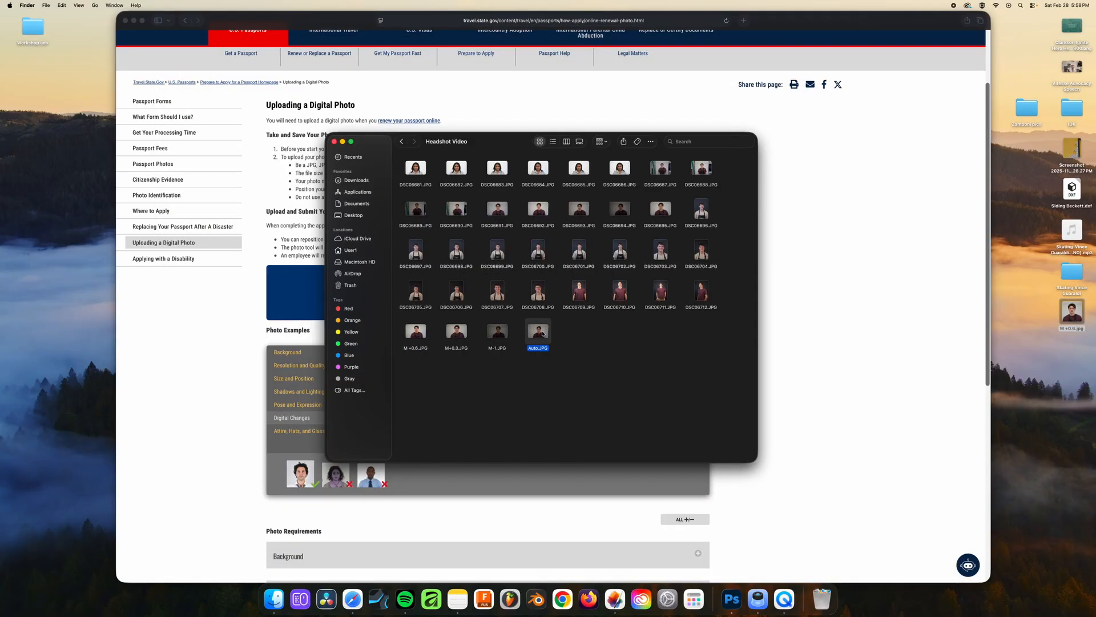
{"action": "right_click", "coordinate": [543, 334]}
{"action": "mouse_move", "coordinate": [569, 347]}
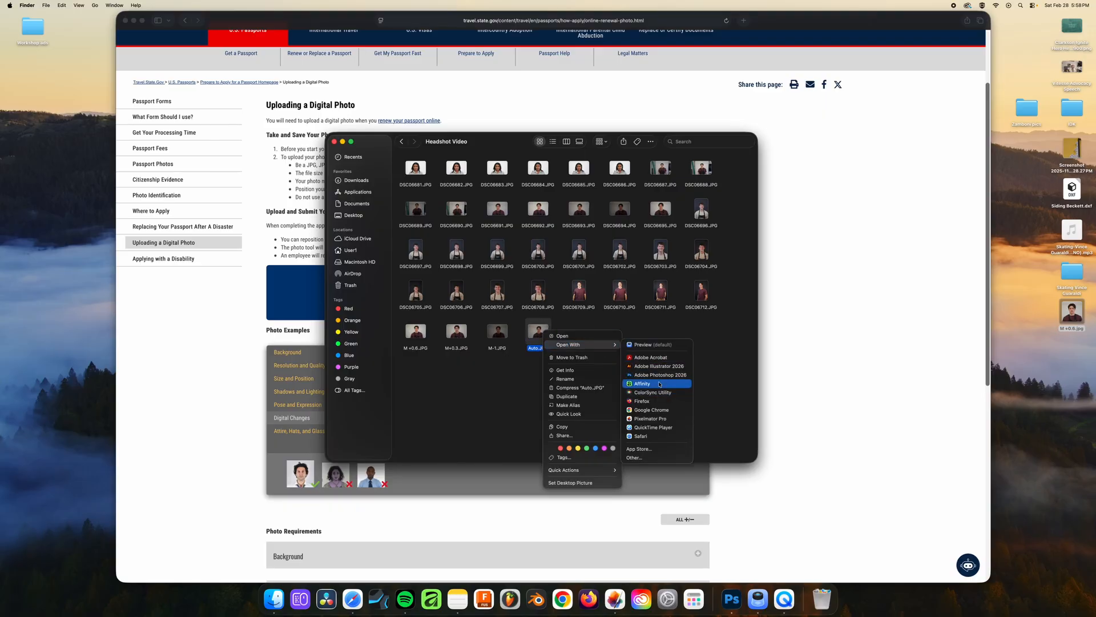
{"action": "left_click", "coordinate": [628, 329]}
{"action": "right_click", "coordinate": [567, 343]}
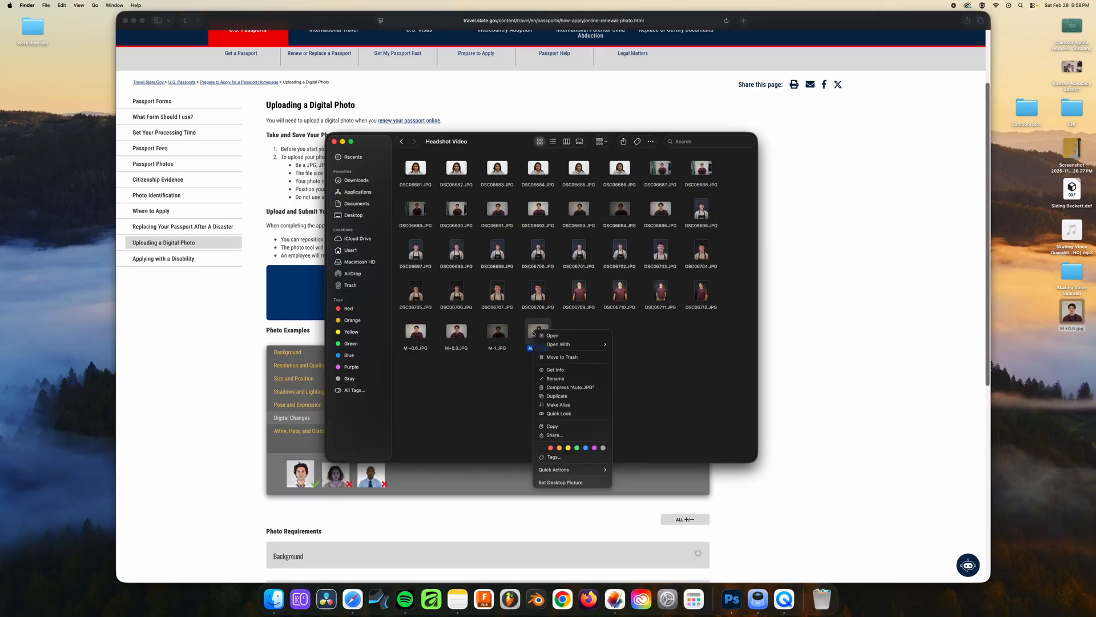
{"action": "left_click", "coordinate": [575, 370]}
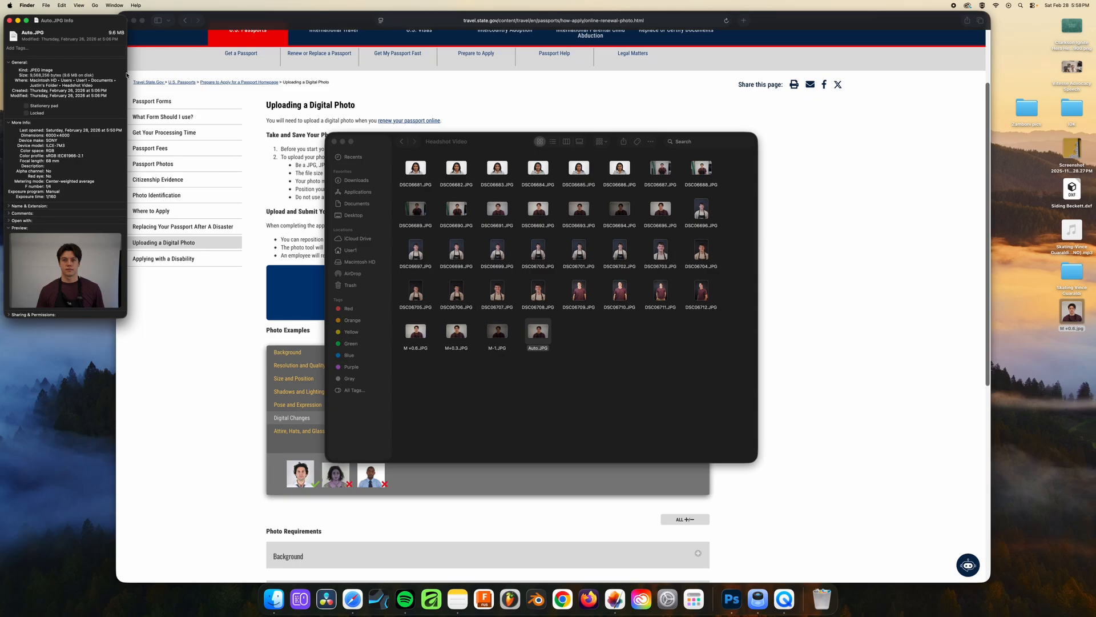
{"action": "left_click_drag", "start_coordinate": [104, 30], "coordinate": [443, 242]}
{"action": "left_click", "coordinate": [350, 240]}
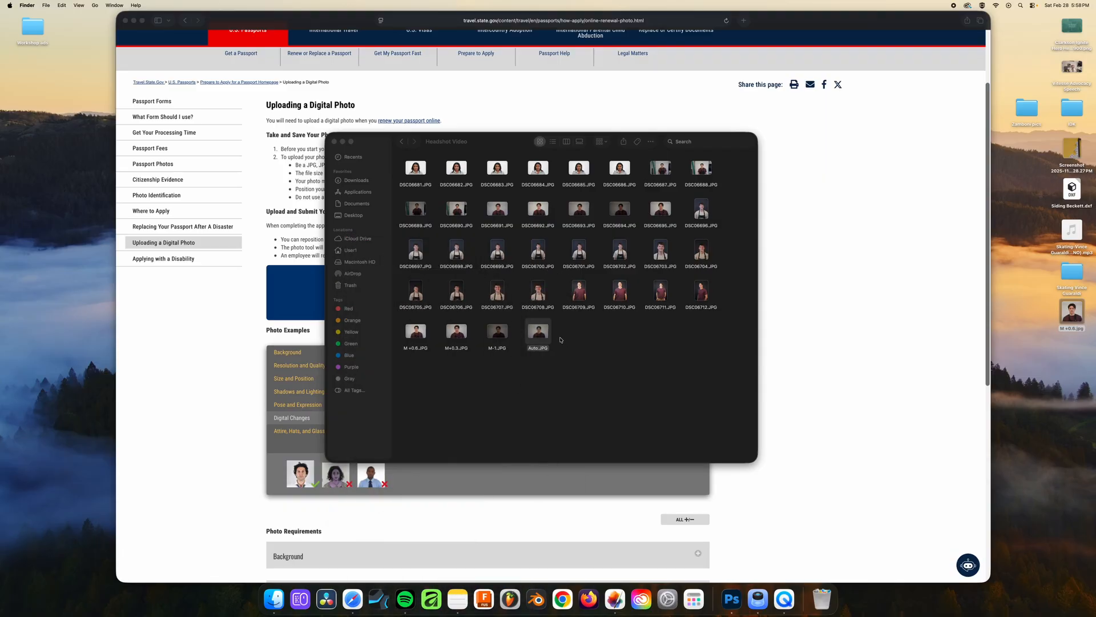
Open Auto.JPG from the Headshot Video folder in Affinity
{"action": "right_click", "coordinate": [537, 328]}
{"action": "mouse_move", "coordinate": [566, 341]}
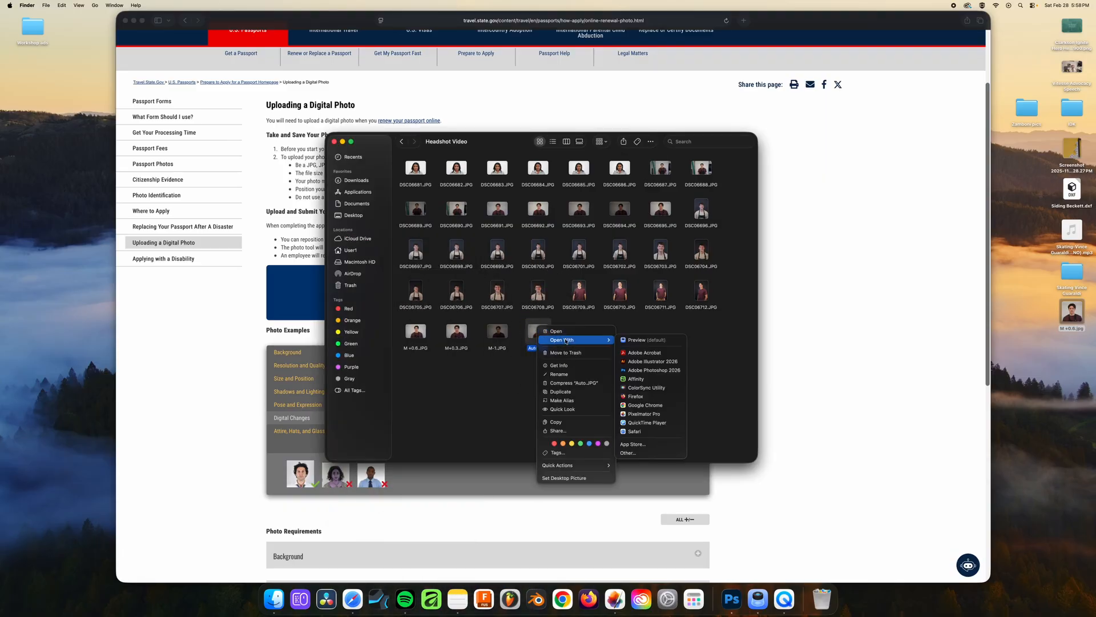
{"action": "left_click", "coordinate": [665, 380]}
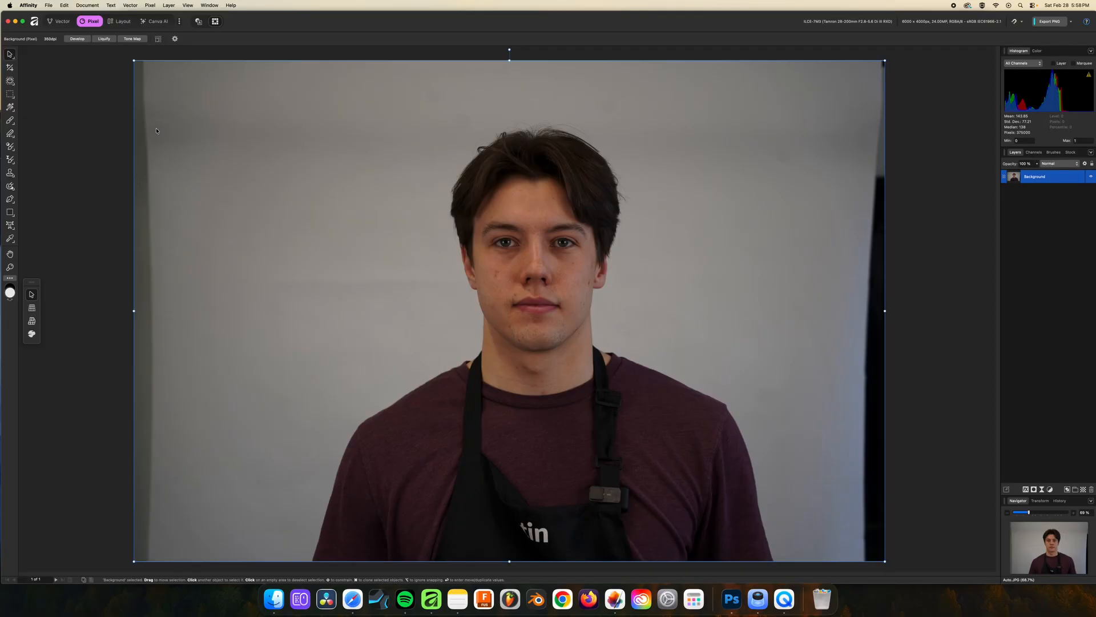
Look through the Vector and Layout studios and return to the Pixel studio
{"action": "left_click", "coordinate": [59, 23]}
{"action": "left_click", "coordinate": [89, 21]}
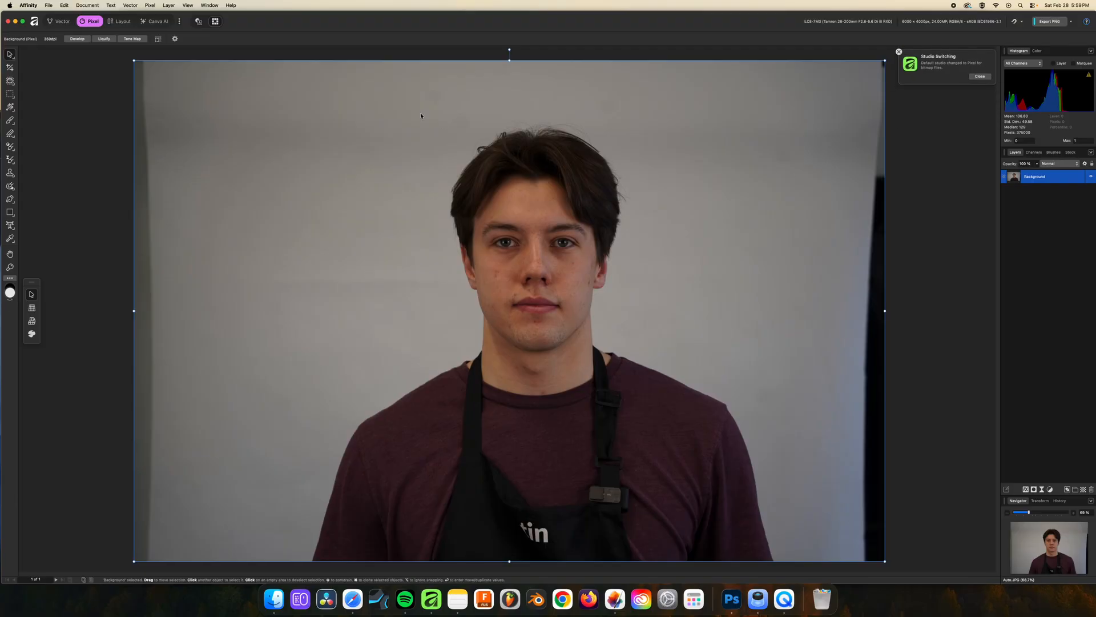
{"action": "left_click", "coordinate": [124, 23]}
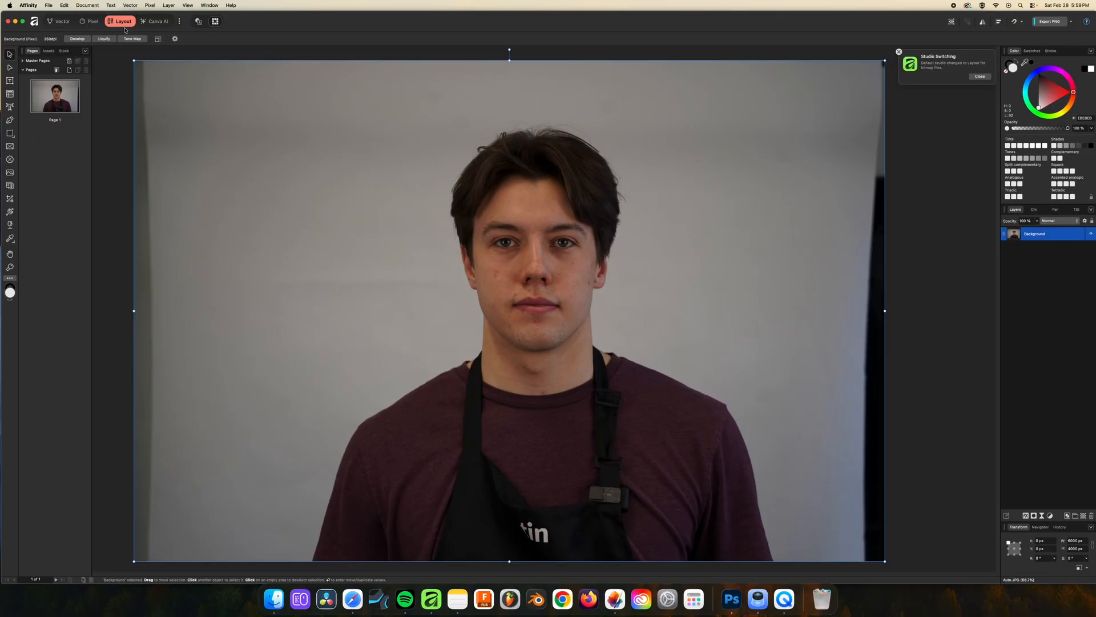
{"action": "left_click", "coordinate": [93, 22]}
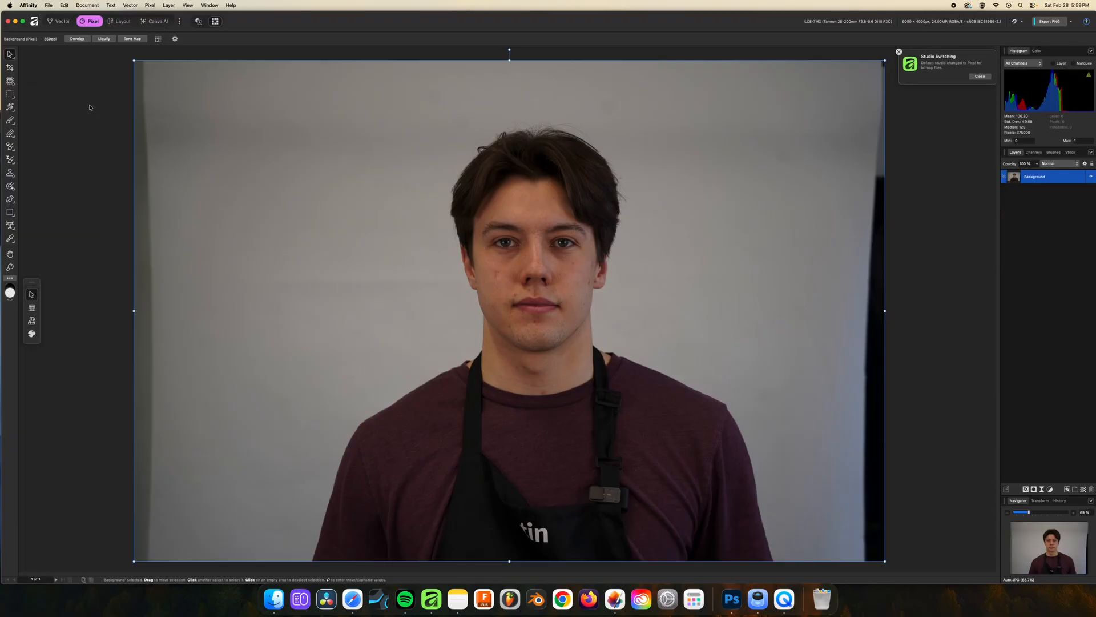
Crop the photo to a 1:1 custom ratio at 4000 x 4000 px, with the crop area centred on the subject
{"action": "left_click", "coordinate": [10, 68]}
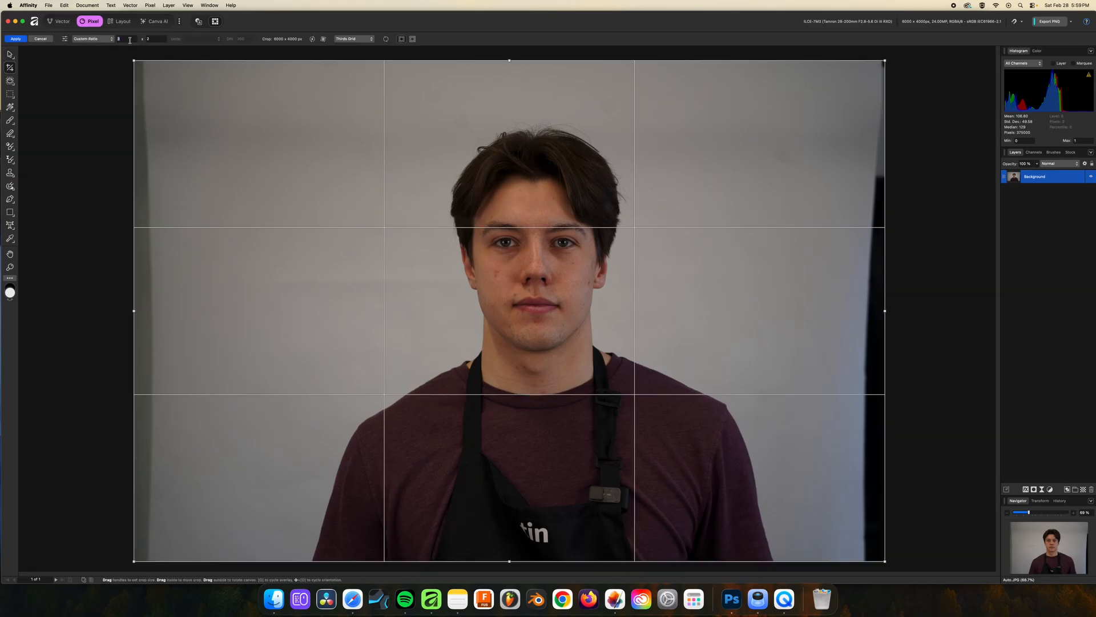
{"action": "double_click", "coordinate": [157, 38]}
{"action": "type", "text": "1"}
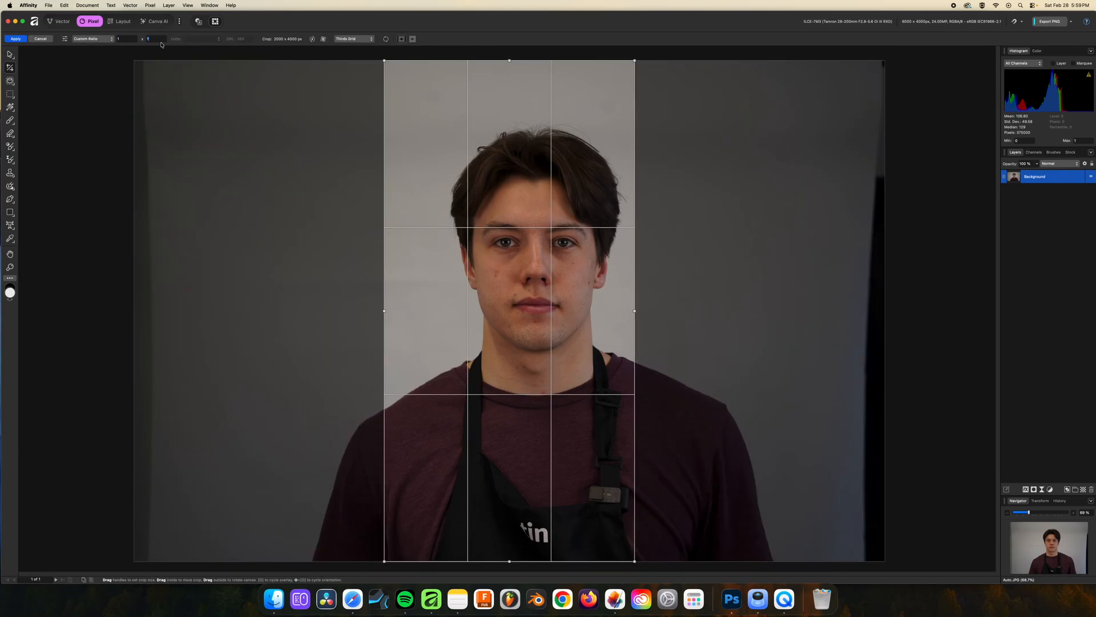
{"action": "key", "text": "Return"}
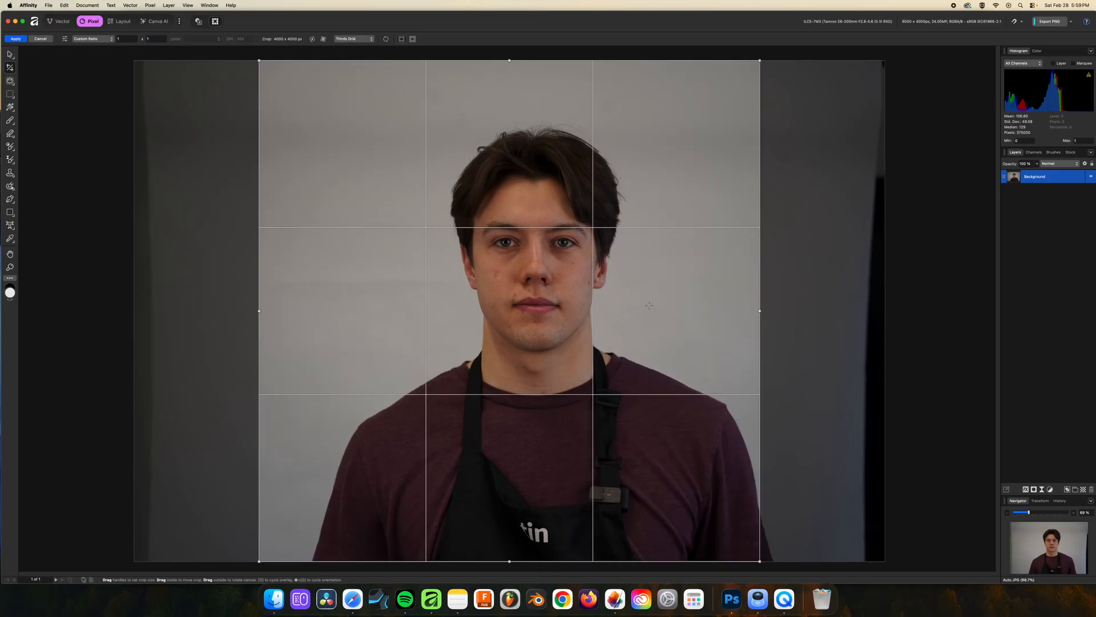
{"action": "mouse_move", "coordinate": [261, 102]}
{"action": "left_mouse_down"}
{"action": "mouse_move", "coordinate": [295, 101]}
{"action": "mouse_move", "coordinate": [274, 93]}
{"action": "left_mouse_up"}
{"action": "left_click_drag", "start_coordinate": [247, 100], "coordinate": [294, 103]}
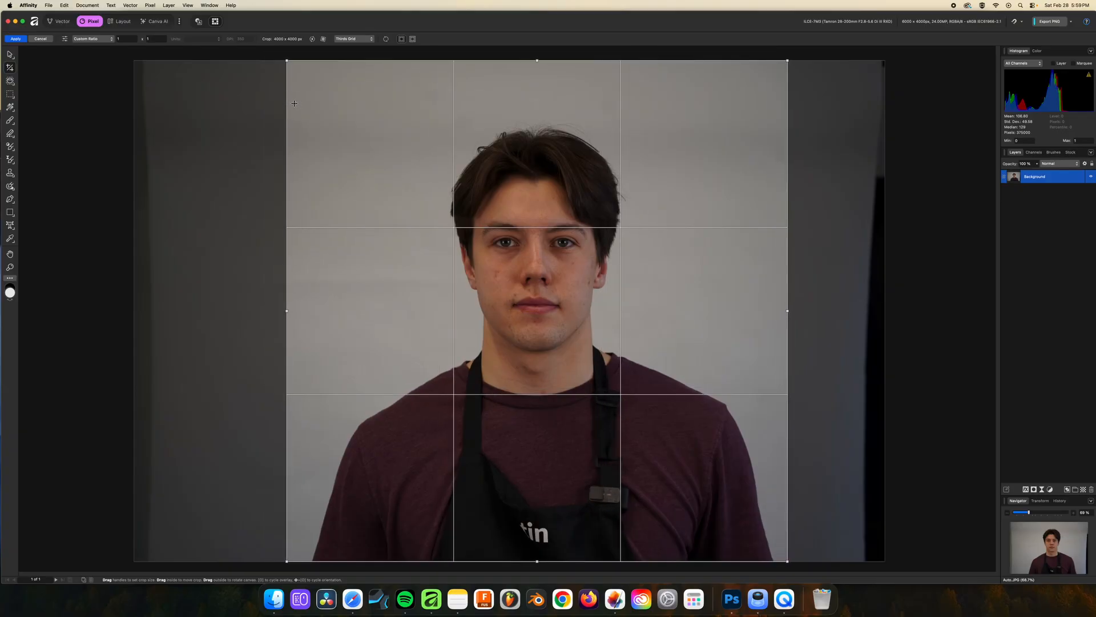
{"action": "key", "text": "Return"}
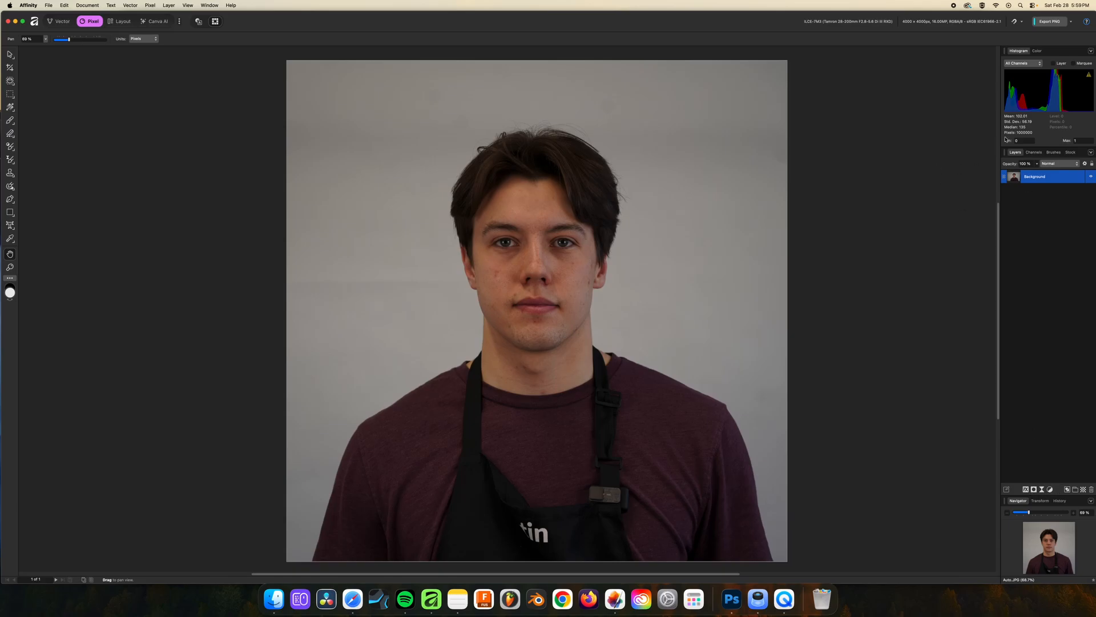
Add an Exposure adjustment layer above the Background layer and raise its exposure to about 1.15
{"action": "left_click", "coordinate": [1049, 489]}
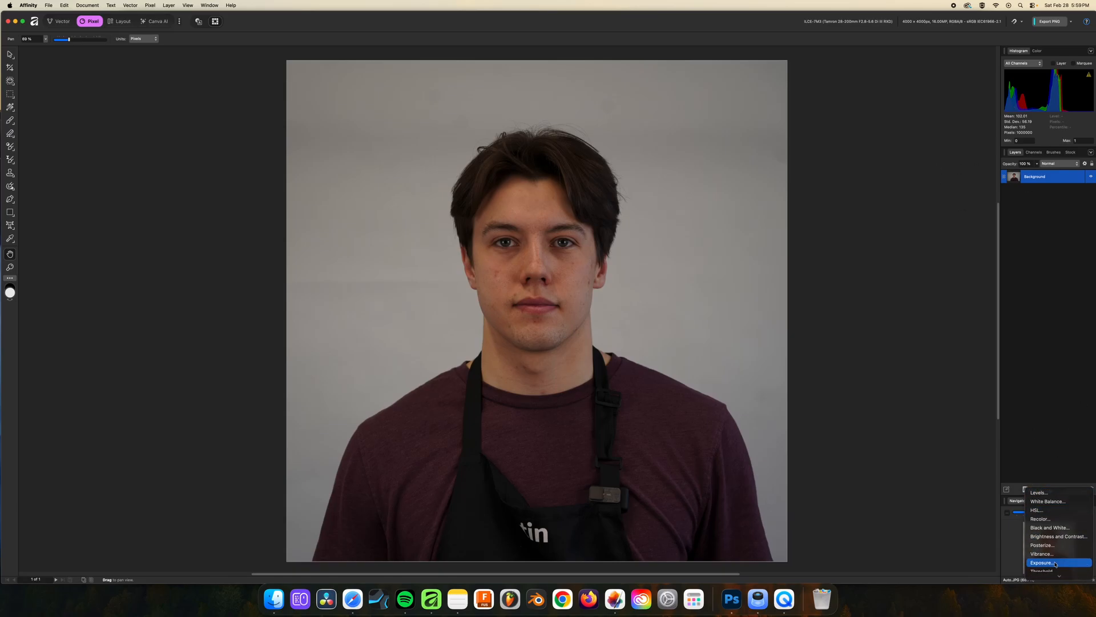
{"action": "scroll", "coordinate": [1059, 544], "scroll_direction": "down", "scroll_amount": 5}
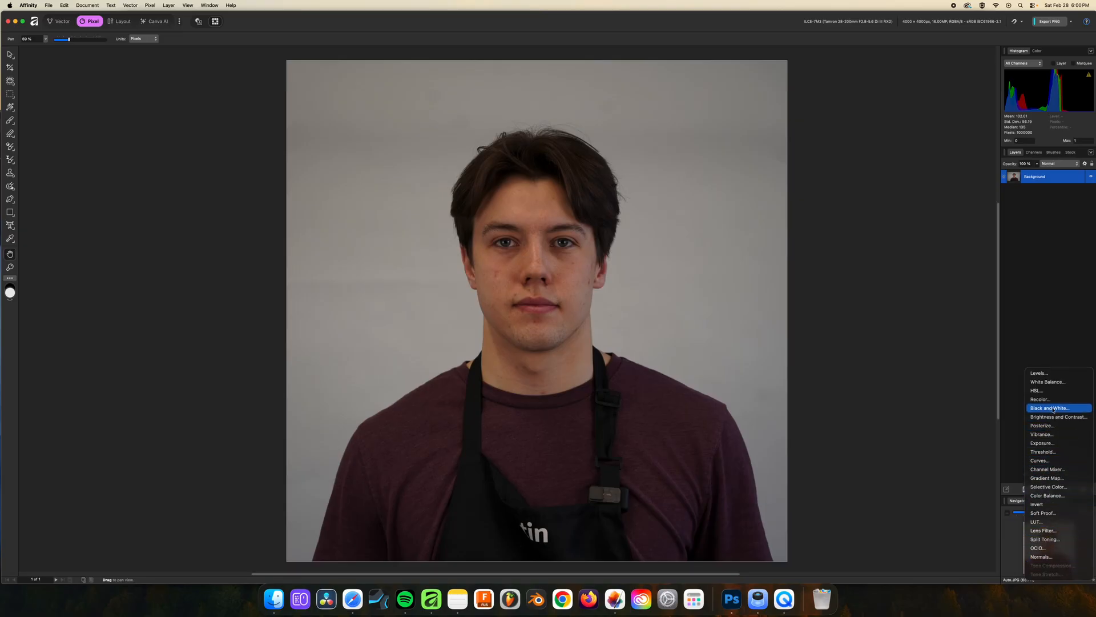
{"action": "left_click", "coordinate": [1054, 446]}
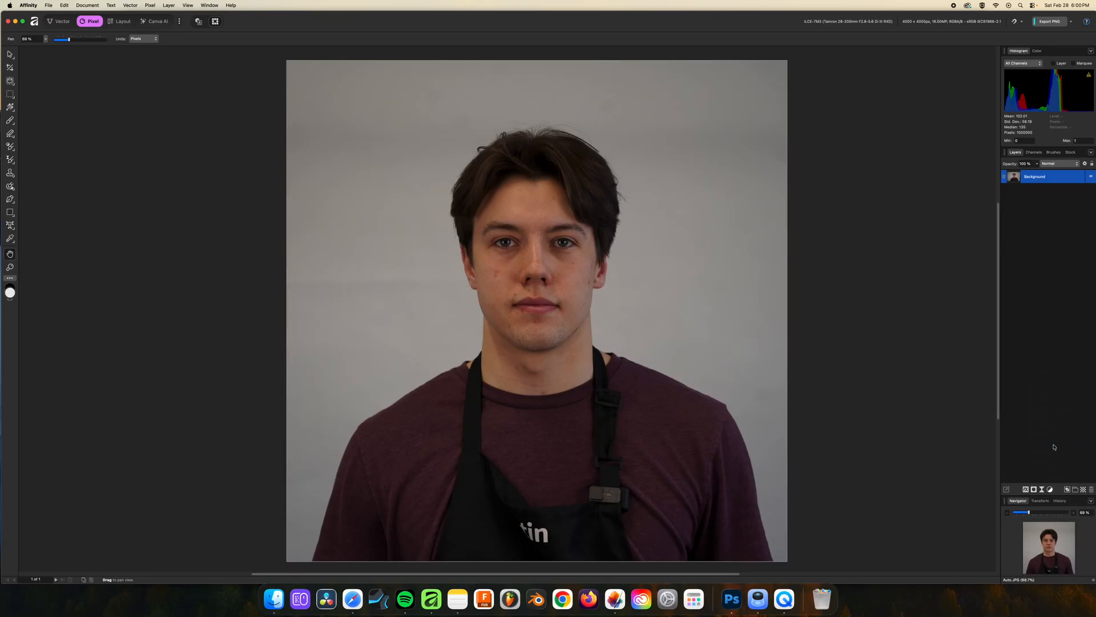
{"action": "left_click_drag", "start_coordinate": [910, 546], "coordinate": [913, 548]}
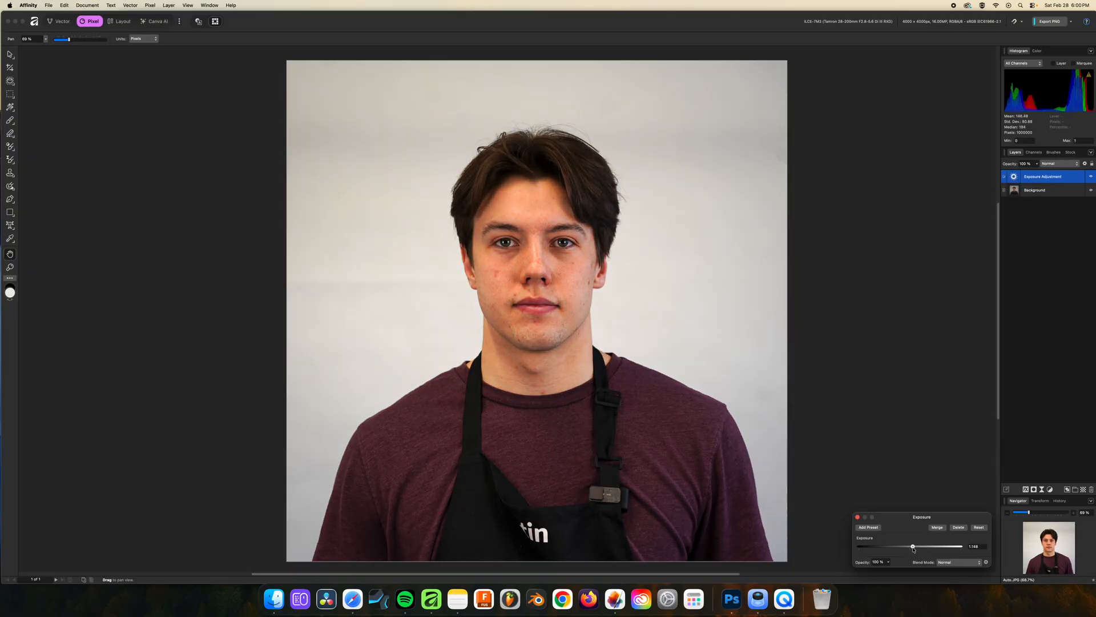
Clear the layer selection and add a second Exposure adjustment layer above the first
{"action": "left_click", "coordinate": [1037, 283]}
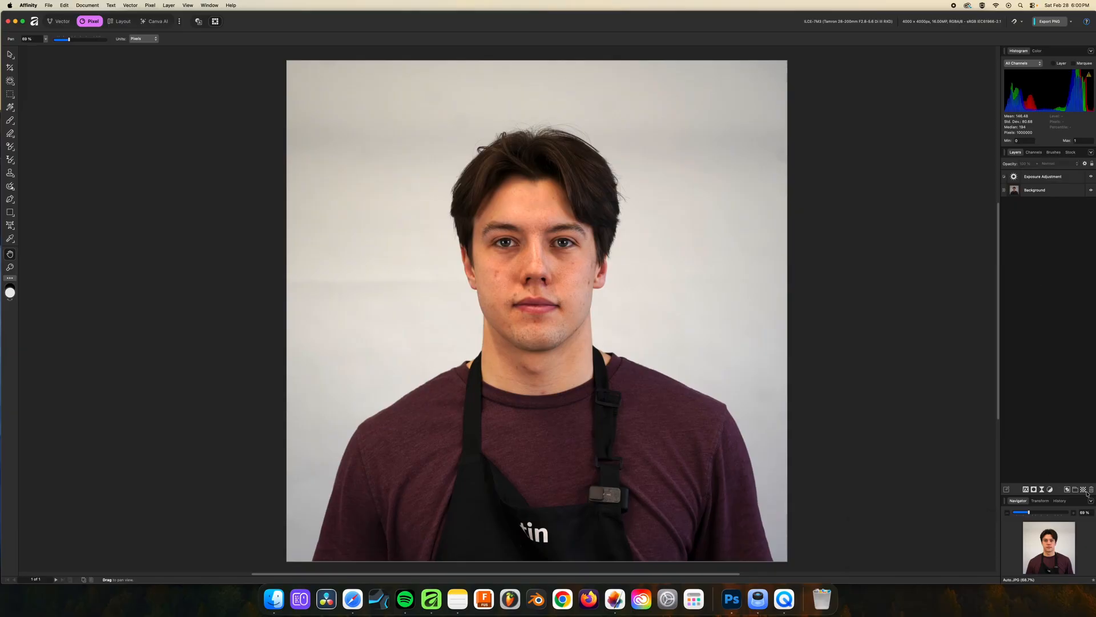
{"action": "left_click", "coordinate": [1049, 490]}
{"action": "left_click", "coordinate": [1063, 567]}
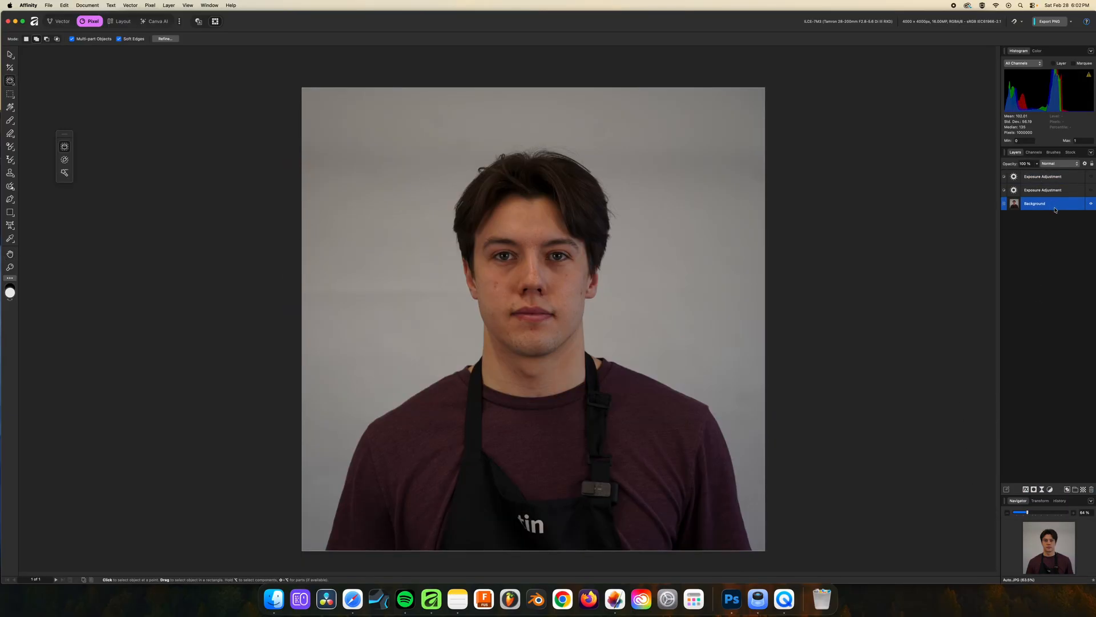
Select the grey backdrop around the subject on the Background layer with the Object Selection tool
{"action": "left_click", "coordinate": [747, 244]}
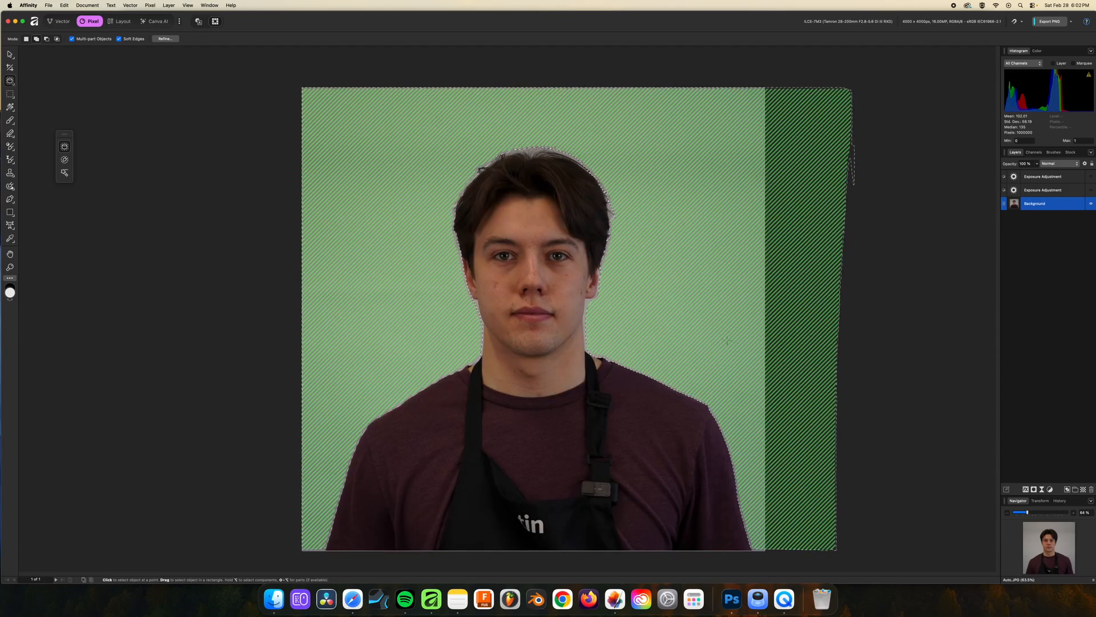
Mask the upper Exposure adjustment with the backdrop selection and turn the lower Exposure adjustment back on
{"action": "left_click", "coordinate": [64, 163]}
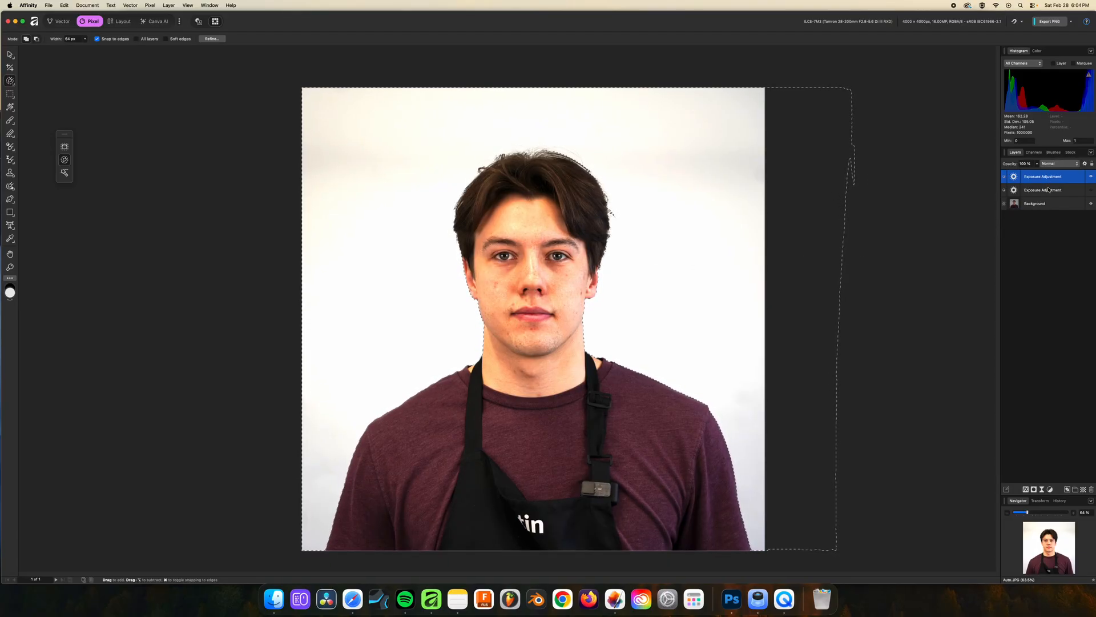
{"action": "left_click", "coordinate": [1034, 489]}
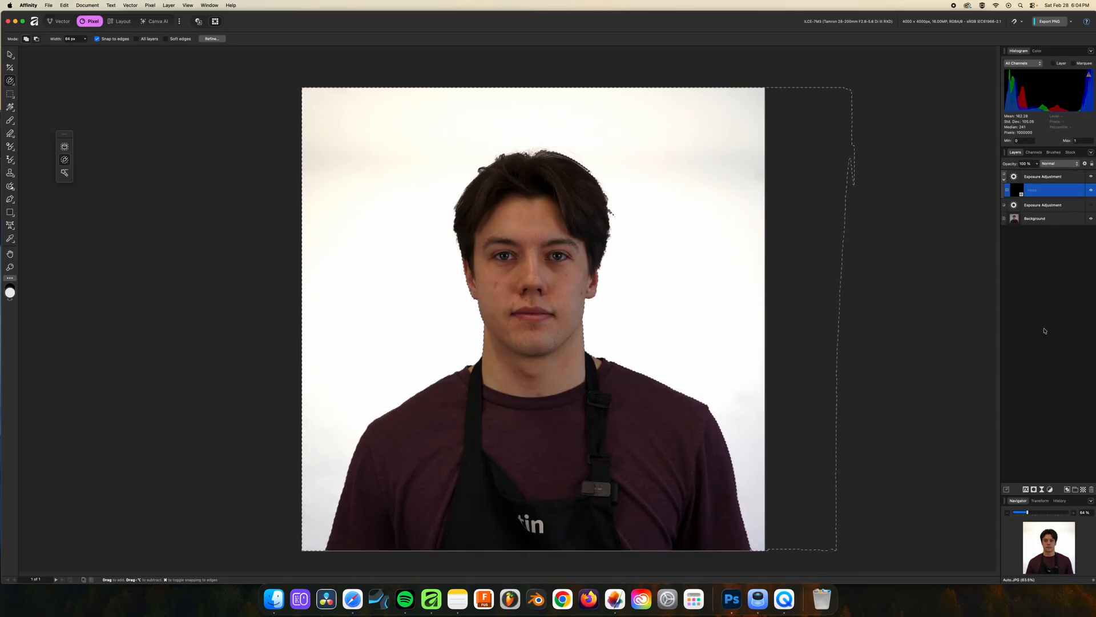
{"action": "left_click", "coordinate": [1090, 206]}
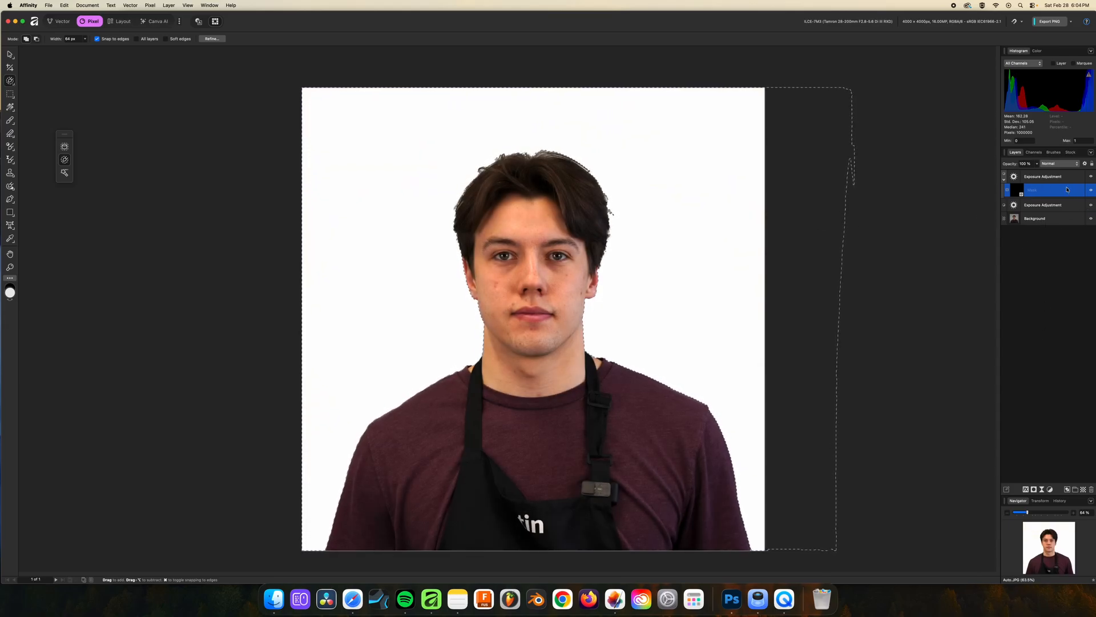
Slightly lower the exposure value of the masked upper Exposure adjustment to tone down the overexposed backdrop
{"action": "left_click", "coordinate": [1057, 178]}
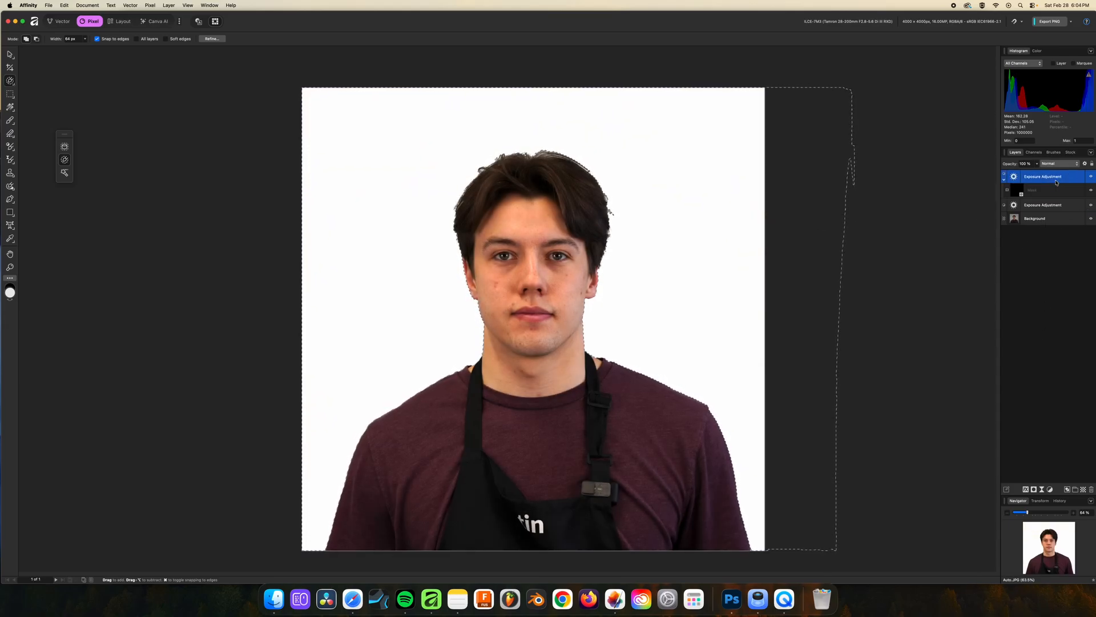
{"action": "double_click", "coordinate": [1015, 177]}
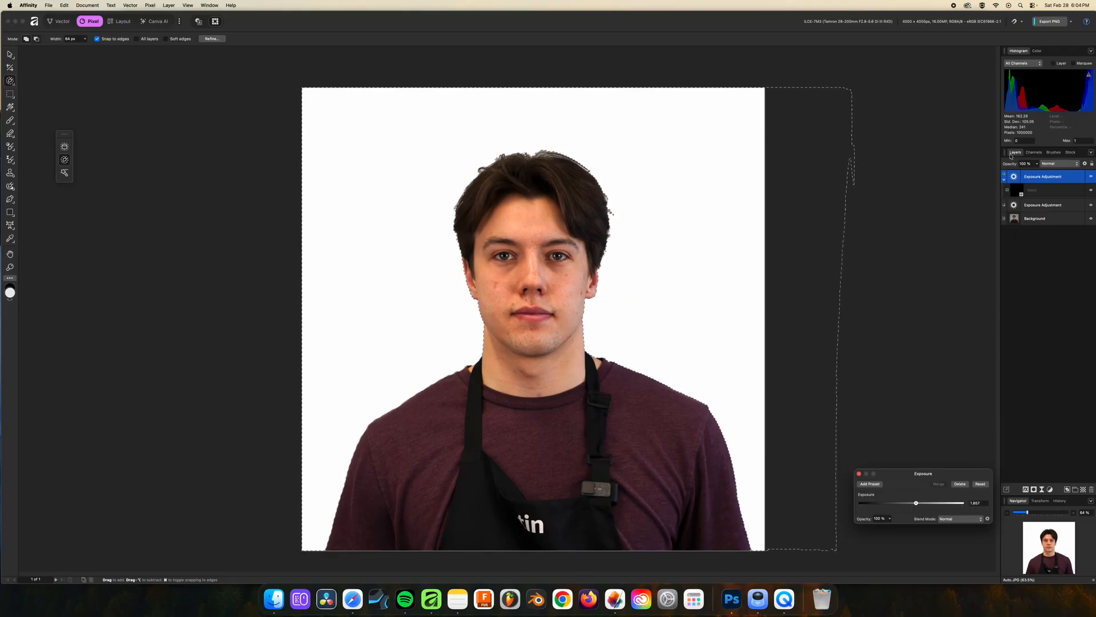
{"action": "mouse_move", "coordinate": [916, 503]}
{"action": "left_mouse_down"}
{"action": "mouse_move", "coordinate": [905, 506]}
{"action": "mouse_move", "coordinate": [914, 506]}
{"action": "left_mouse_up"}
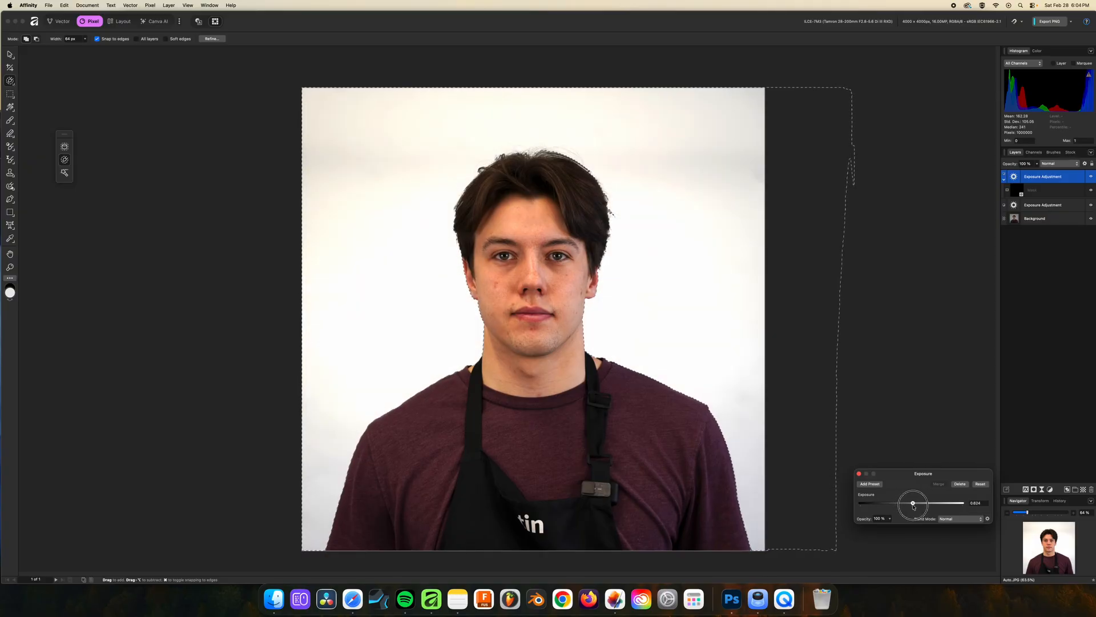
{"action": "left_click_drag", "start_coordinate": [913, 506], "coordinate": [914, 507]}
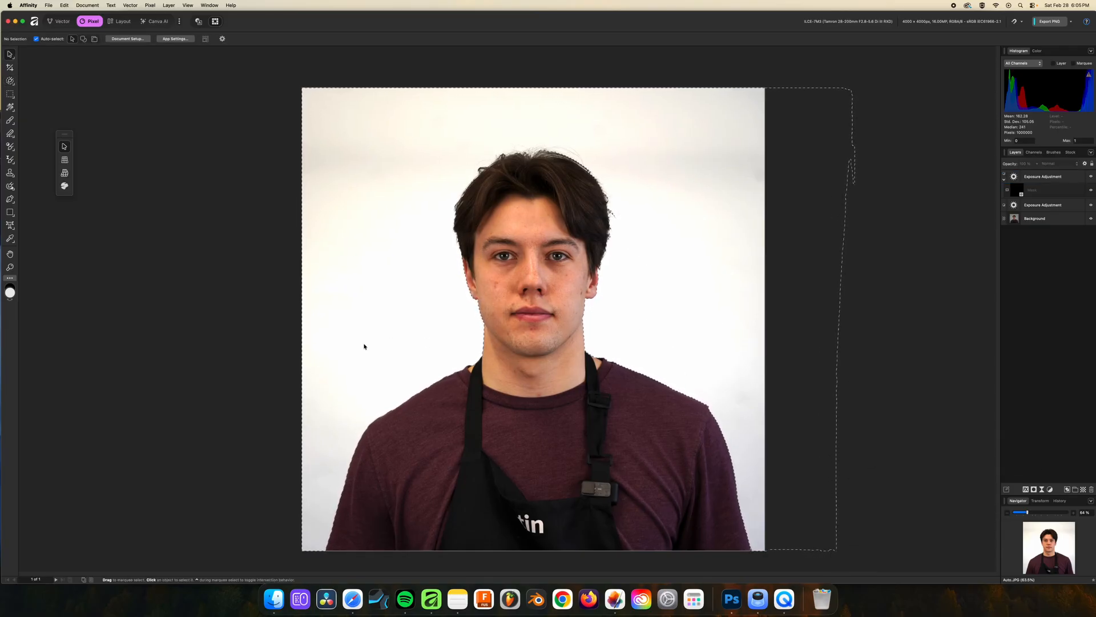
Set up a whole-document JPEG export at 4000 x 4000 px from the best-quality preset, with the quality lowered for a smaller file
{"action": "left_click", "coordinate": [49, 5]}
{"action": "mouse_move", "coordinate": [131, 207]}
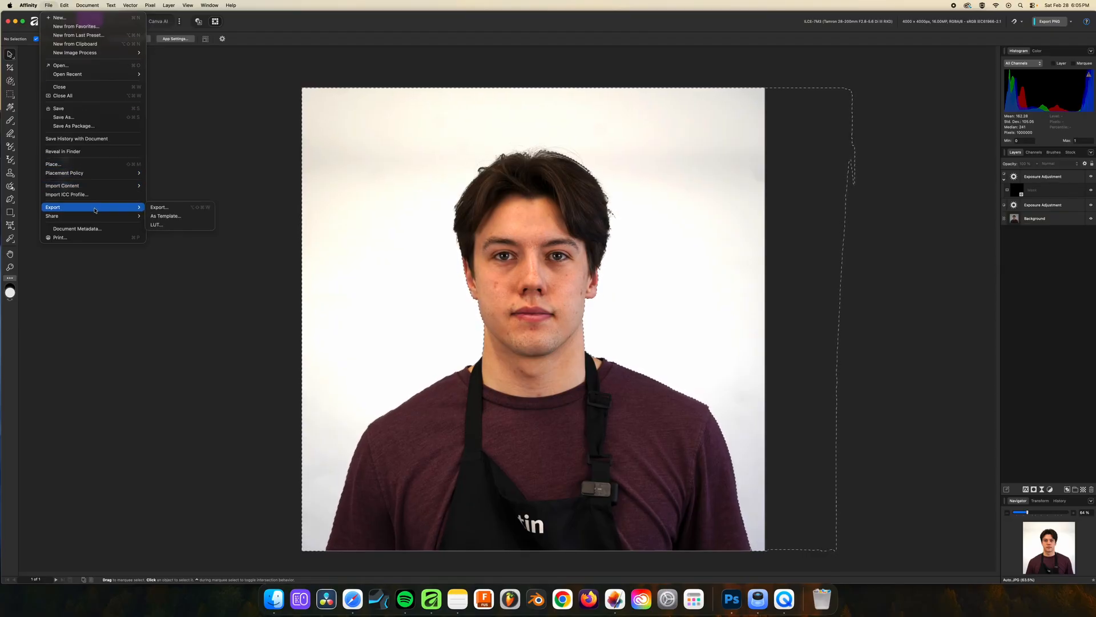
{"action": "left_click", "coordinate": [211, 207]}
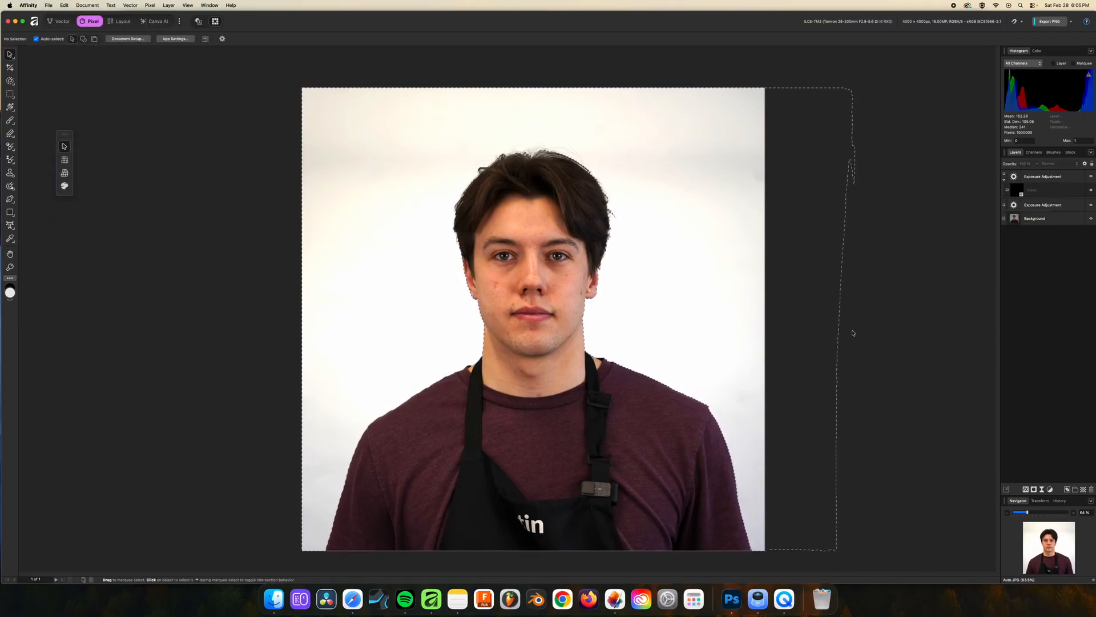
{"action": "key", "text": "super+alt+shift+s"}
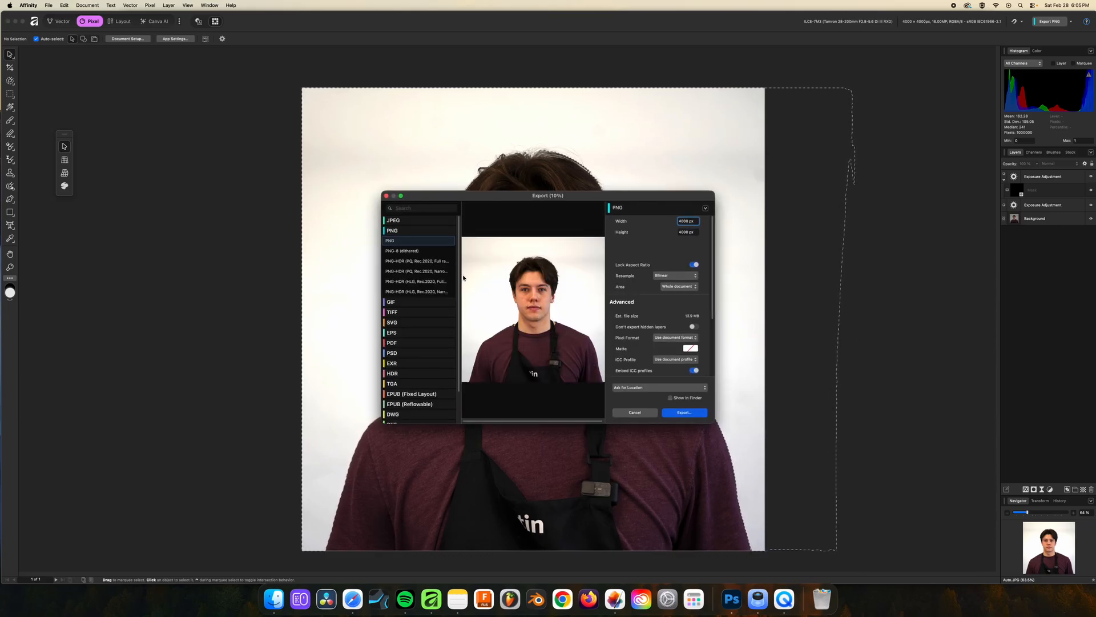
{"action": "left_click", "coordinate": [405, 221]}
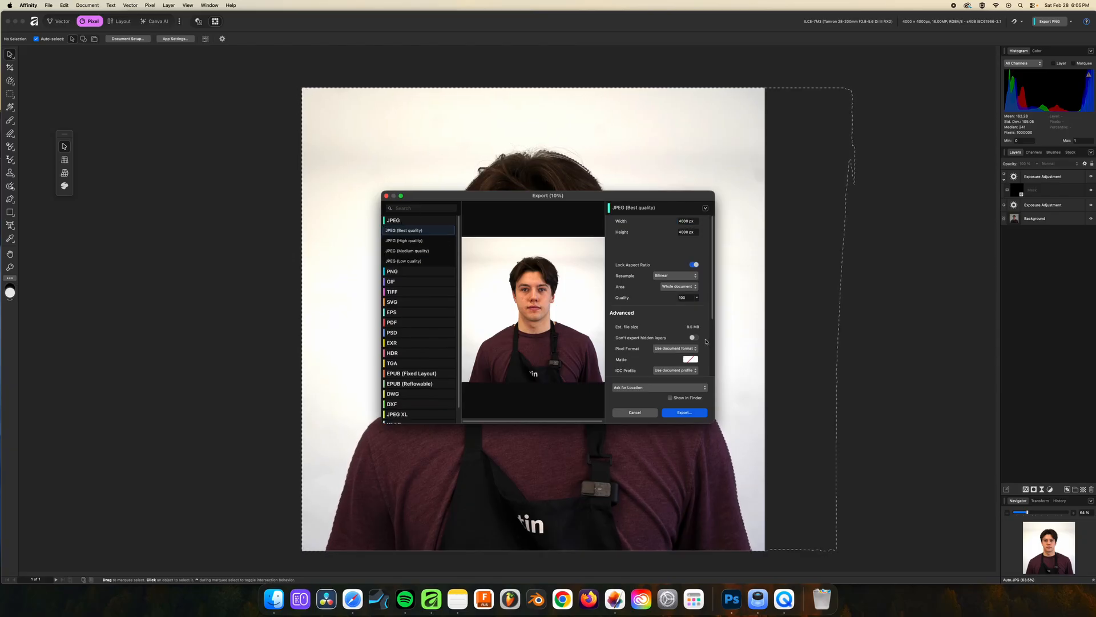
{"action": "left_click", "coordinate": [697, 297]}
{"action": "mouse_move", "coordinate": [697, 306]}
{"action": "left_mouse_down"}
{"action": "mouse_move", "coordinate": [688, 308]}
{"action": "mouse_move", "coordinate": [706, 311]}
{"action": "left_mouse_up"}
{"action": "left_click", "coordinate": [679, 414]}
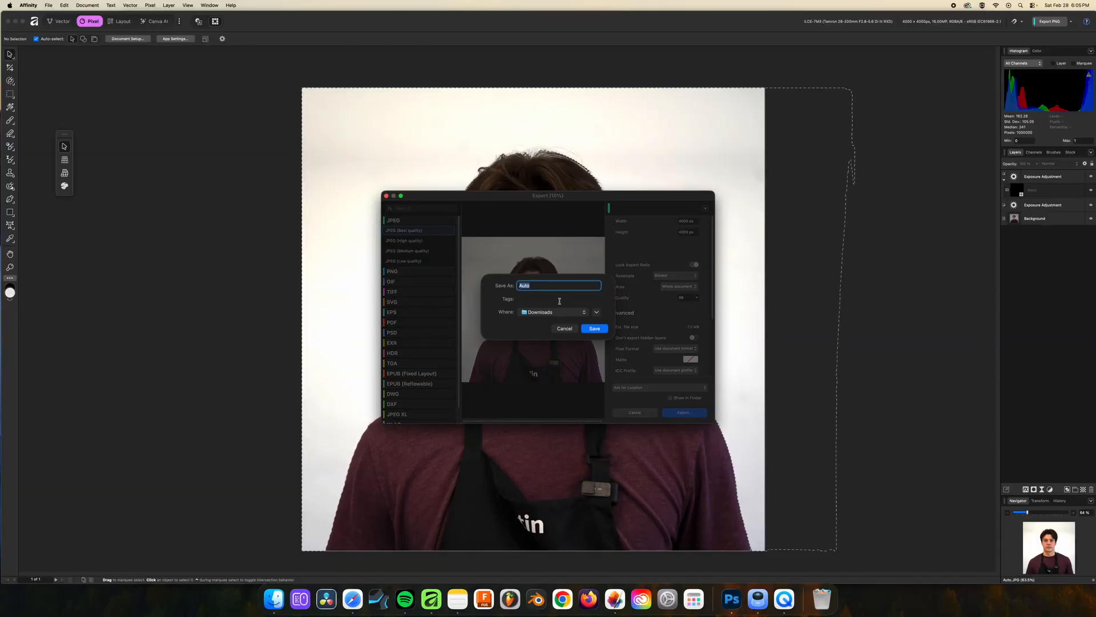
Save the exported JPEG to the Desktop under the file name Auto
{"action": "left_click", "coordinate": [554, 311]}
{"action": "left_click", "coordinate": [548, 448]}
{"action": "left_click", "coordinate": [594, 328]}
Reveal the desktop and preview the exported Auto.jpg in Quick Look
{"action": "key", "text": "F11"}
{"action": "left_click", "coordinate": [1072, 352]}
{"action": "key", "text": "space"}
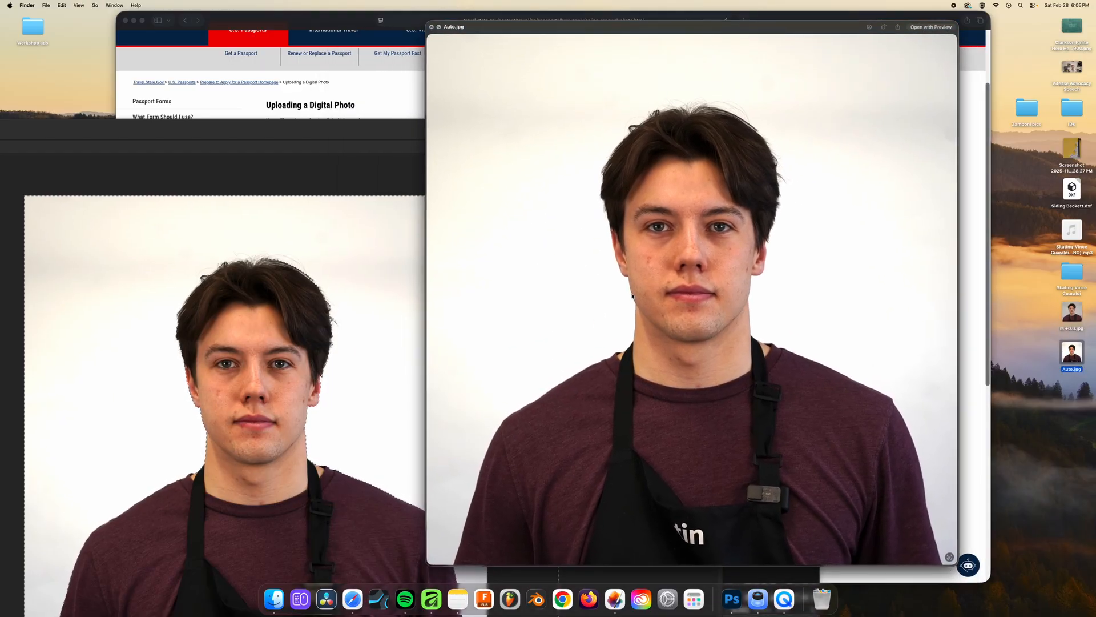
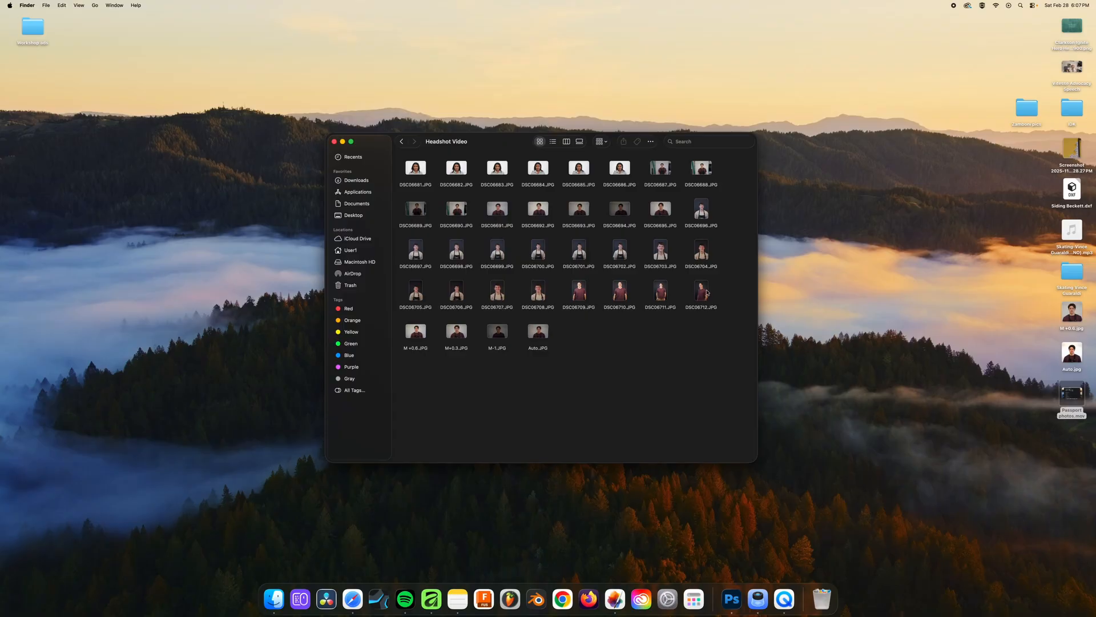
Open the dark-backdrop headshots, including DSC06712, DSC06708 and DSC06703, from the Headshot Video folder in Pixelmator Pro
{"action": "left_click", "coordinate": [713, 308]}
{"action": "left_click", "coordinate": [538, 291], "text": "super"}
{"action": "left_click", "coordinate": [661, 251], "text": "super"}
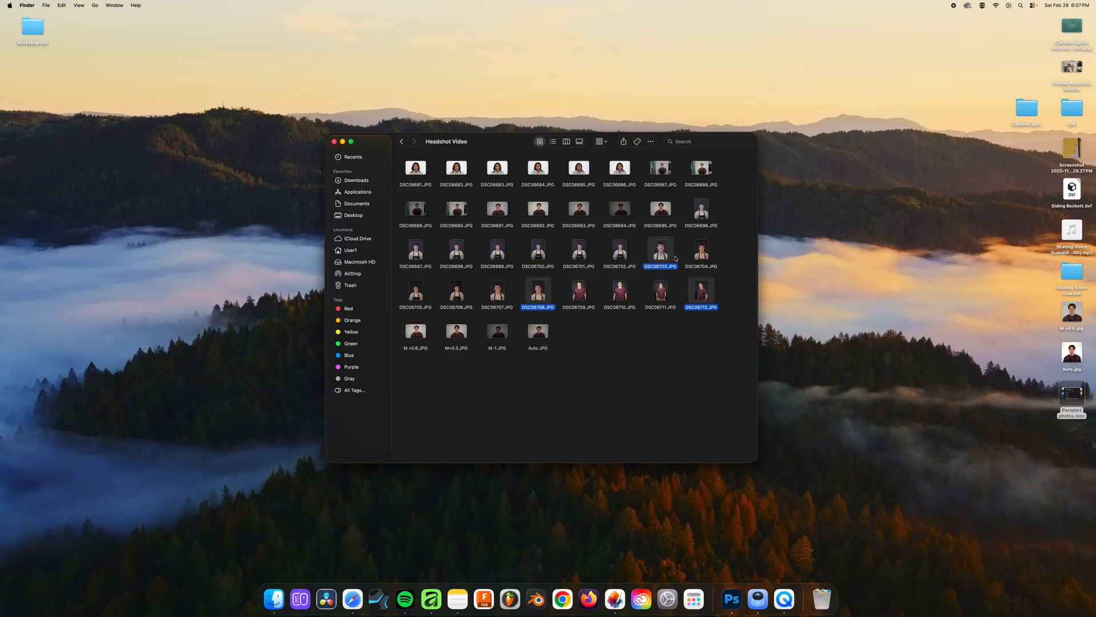
{"action": "right_click", "coordinate": [664, 239]}
{"action": "mouse_move", "coordinate": [714, 262]}
{"action": "left_click", "coordinate": [816, 336]}
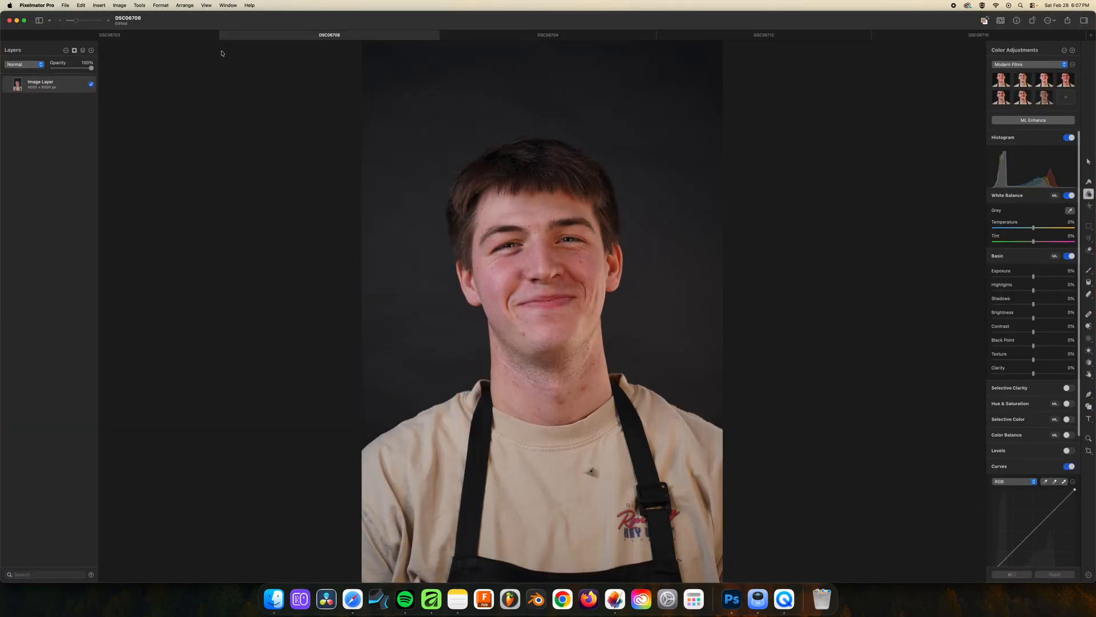
Compare the framing and lighting of the opened headshots DSC06703, DSC06708, DSC06704 and DSC06712, finishing on DSC06712
{"action": "left_click", "coordinate": [162, 40]}
{"action": "left_click", "coordinate": [247, 37]}
{"action": "left_click", "coordinate": [206, 37]}
{"action": "left_click", "coordinate": [317, 37]}
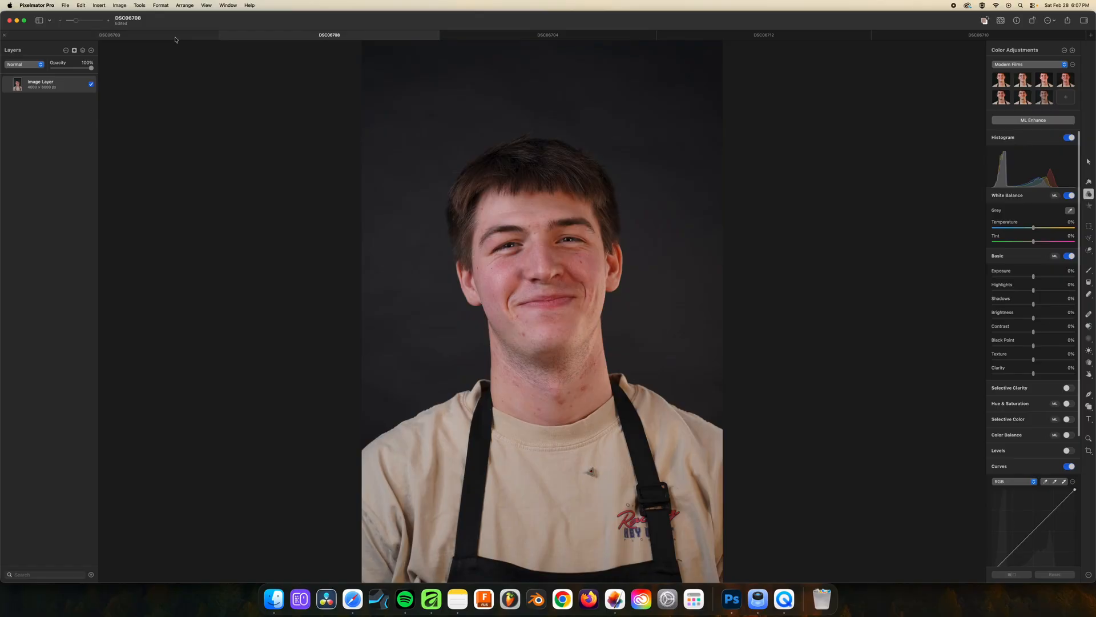
{"action": "left_click", "coordinate": [175, 40]}
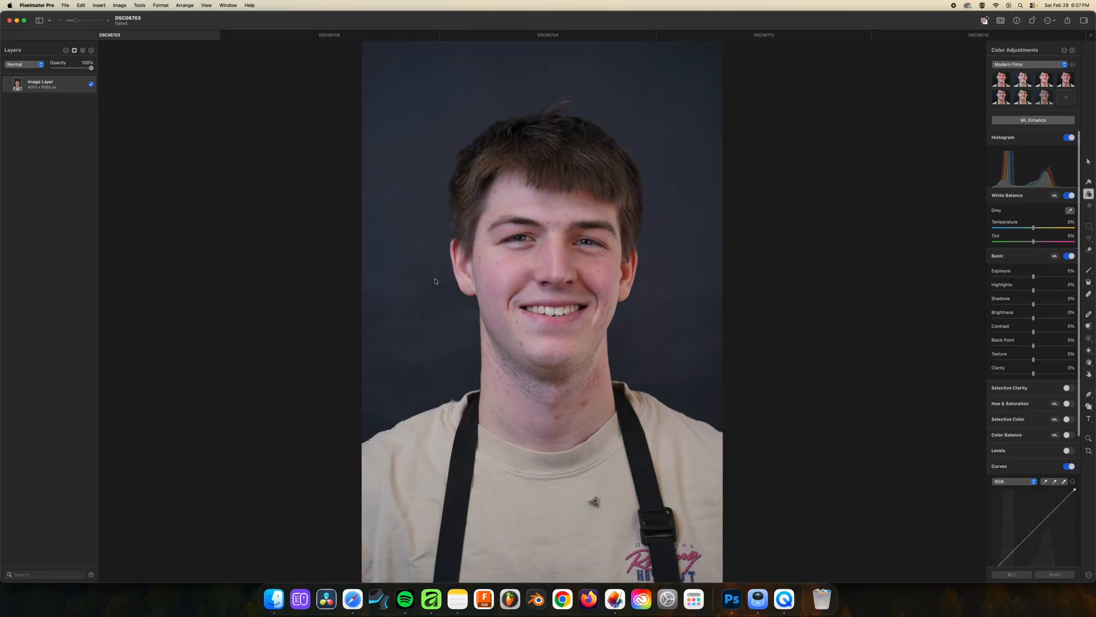
{"action": "left_click", "coordinate": [311, 36]}
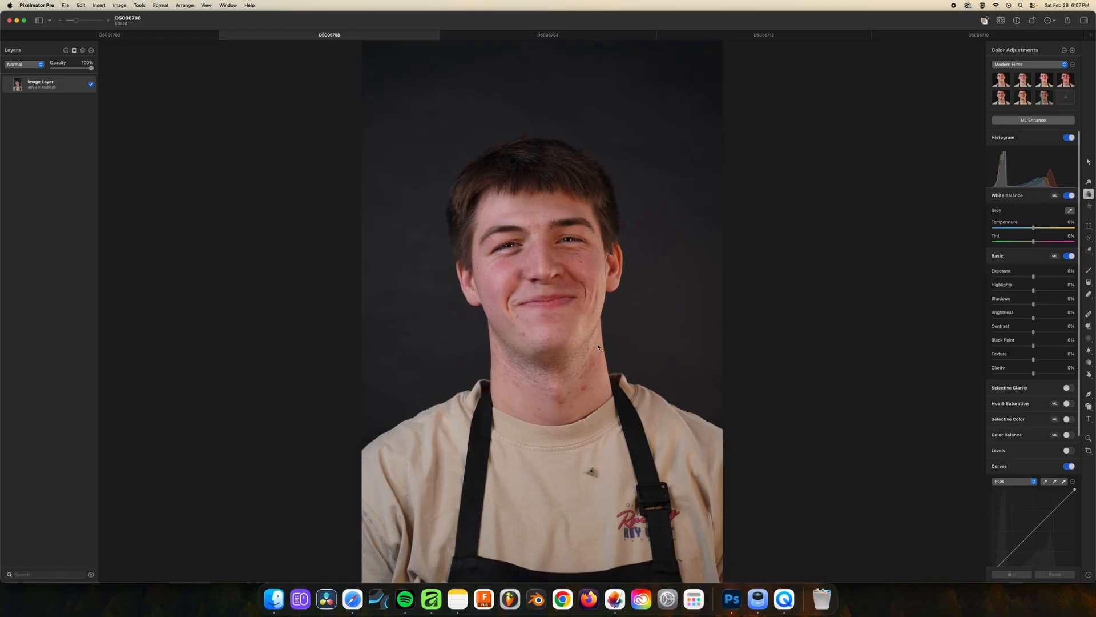
{"action": "left_click", "coordinate": [548, 35]}
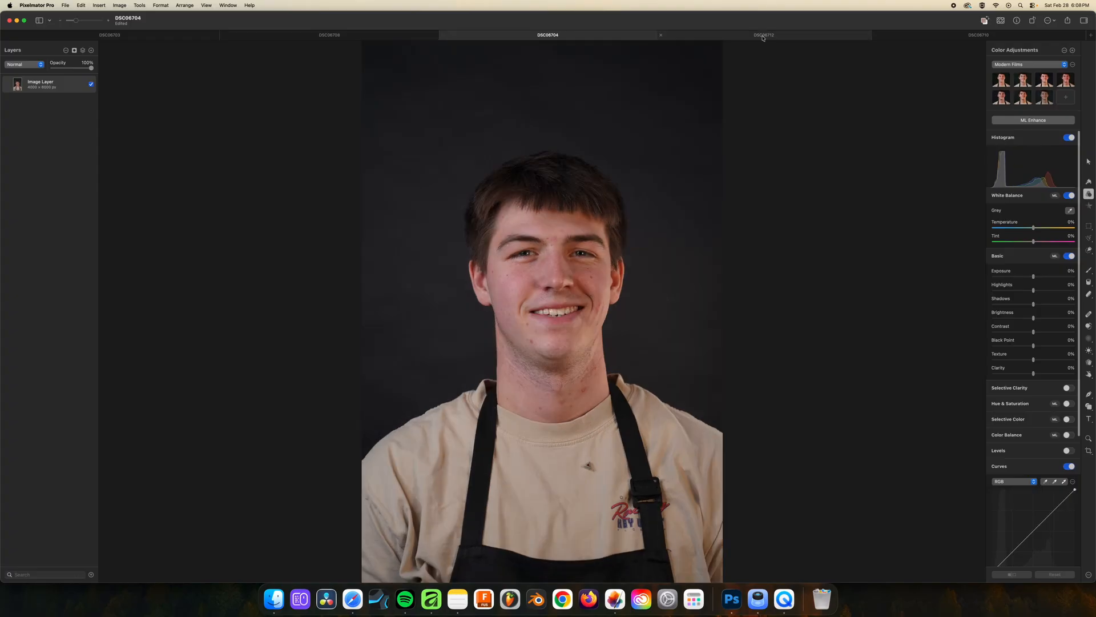
{"action": "left_click", "coordinate": [743, 38]}
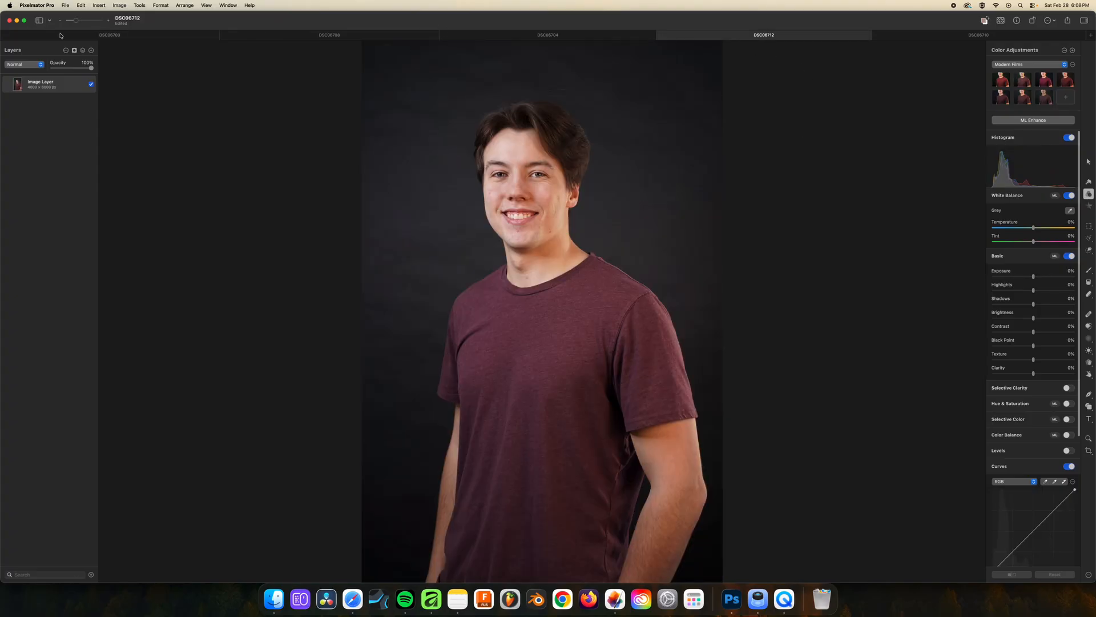
Crop the DSC06712 portrait at a 2:3 ratio, tightening the frame around the head and torso
{"action": "key", "text": "c"}
{"action": "left_click", "coordinate": [1032, 64]}
{"action": "left_click", "coordinate": [1022, 201]}
{"action": "left_click_drag", "start_coordinate": [718, 573], "coordinate": [649, 467]}
{"action": "left_click_drag", "start_coordinate": [567, 350], "coordinate": [590, 352]}
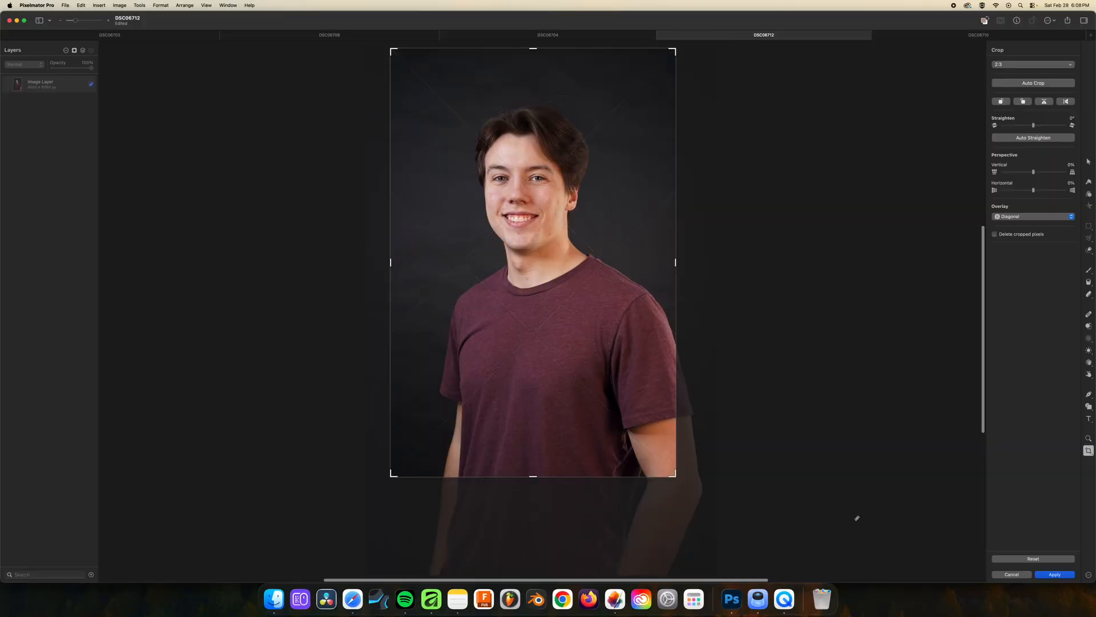
{"action": "left_click", "coordinate": [1055, 575]}
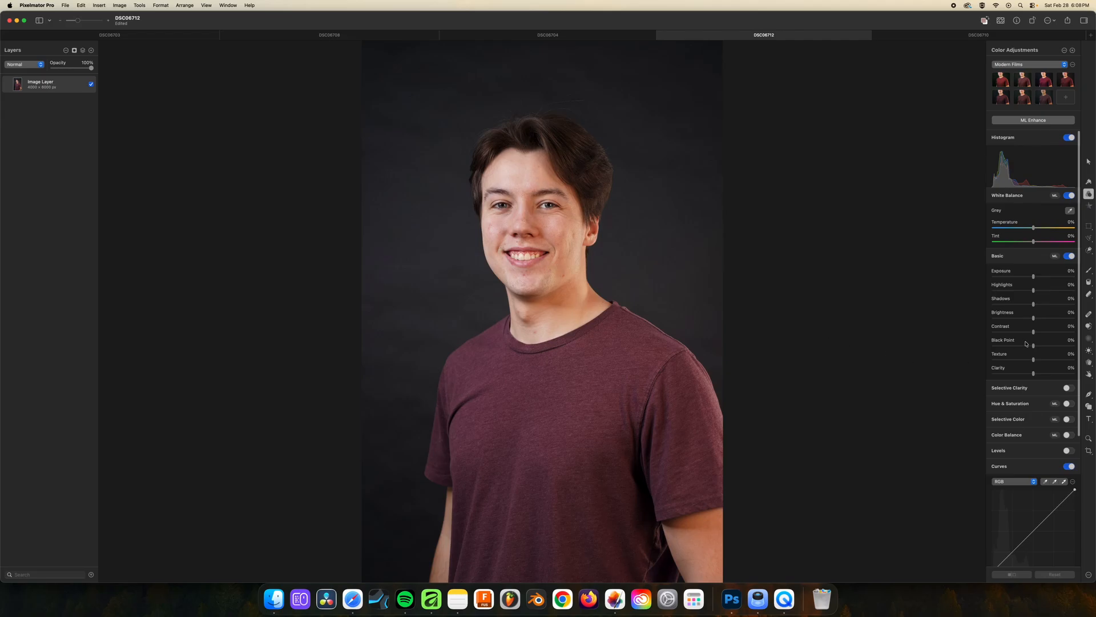
Select the man in the maroon shirt with Select Subject and inspect the selection edge around the collar in Add mode
{"action": "left_click", "coordinate": [1088, 249]}
{"action": "left_click_drag", "start_coordinate": [730, 207], "coordinate": [711, 176]}
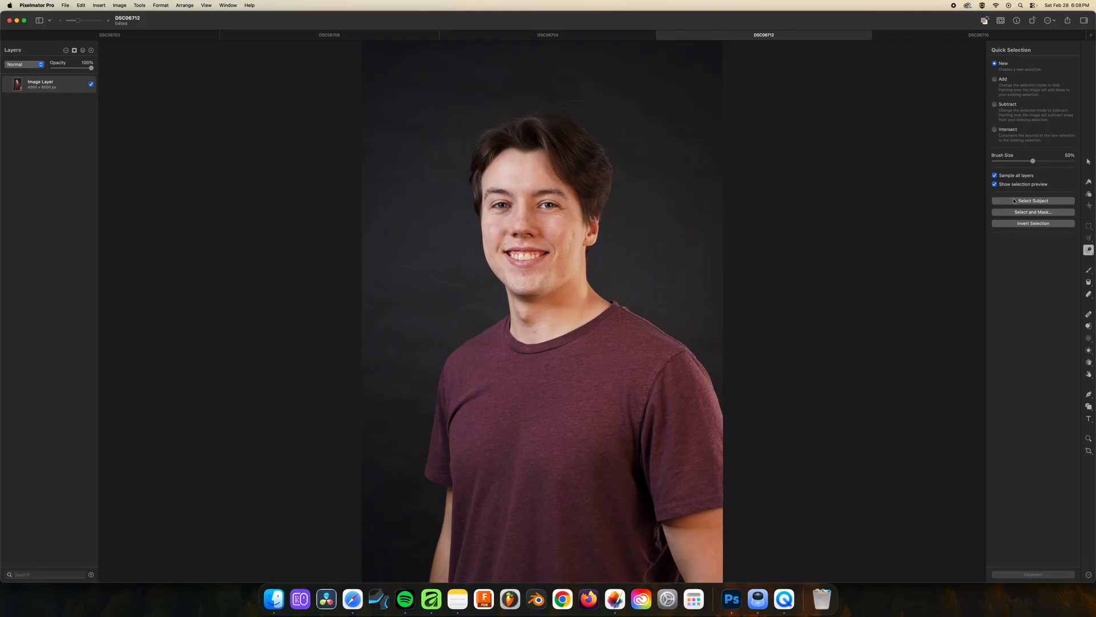
{"action": "left_click", "coordinate": [1030, 201]}
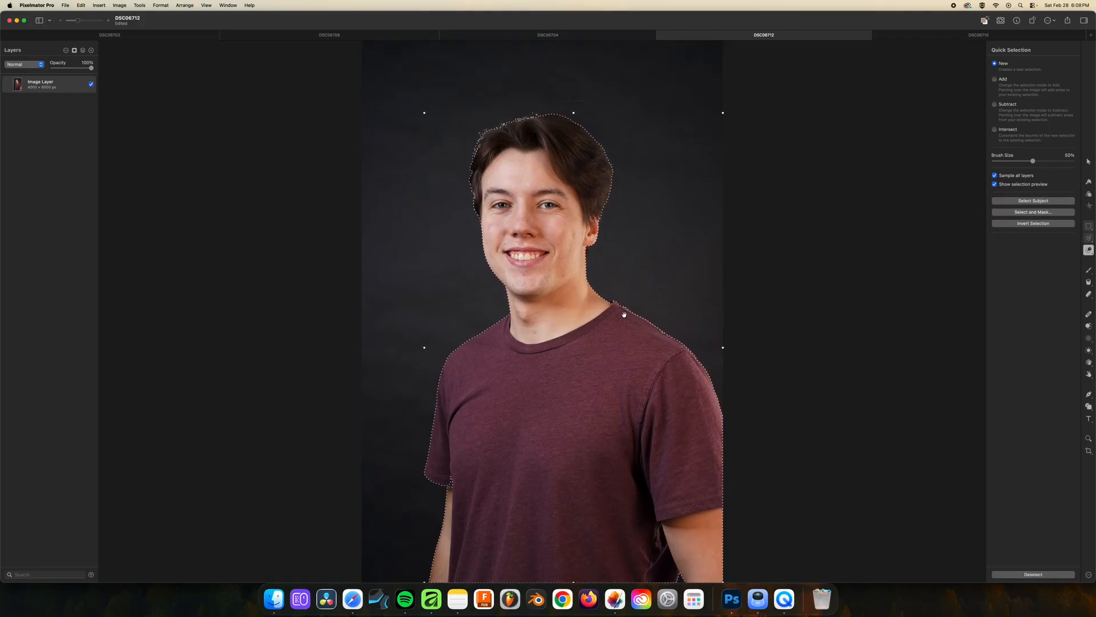
{"action": "scroll", "coordinate": [624, 314], "scroll_direction": "up", "scroll_amount": 6}
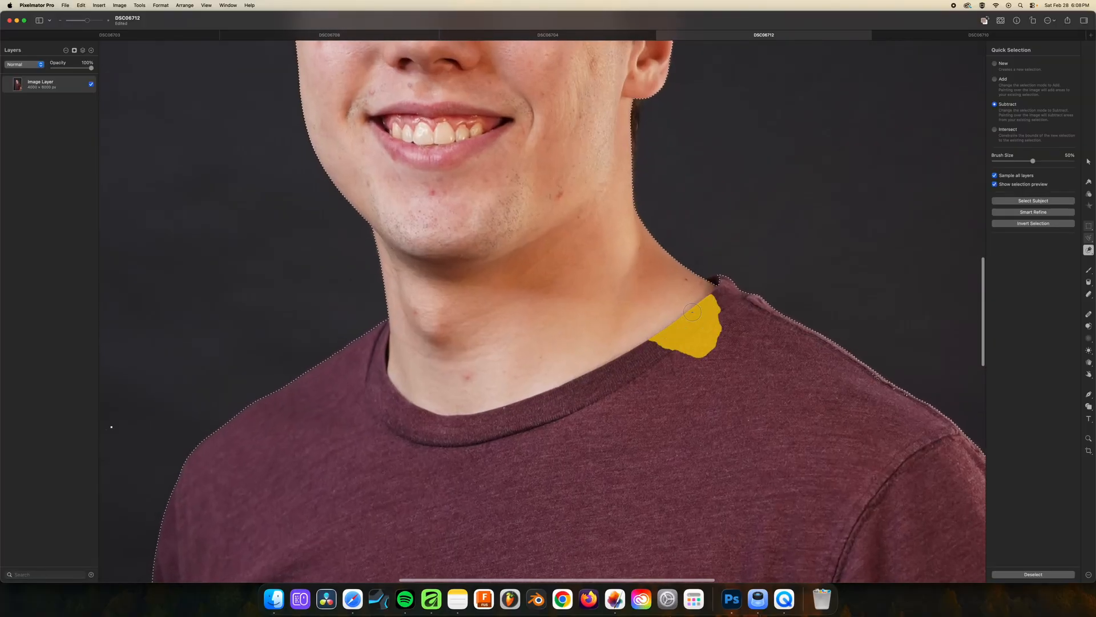
{"action": "scroll", "coordinate": [692, 308], "scroll_direction": "up", "scroll_amount": 1}
{"action": "left_click", "coordinate": [995, 79]}
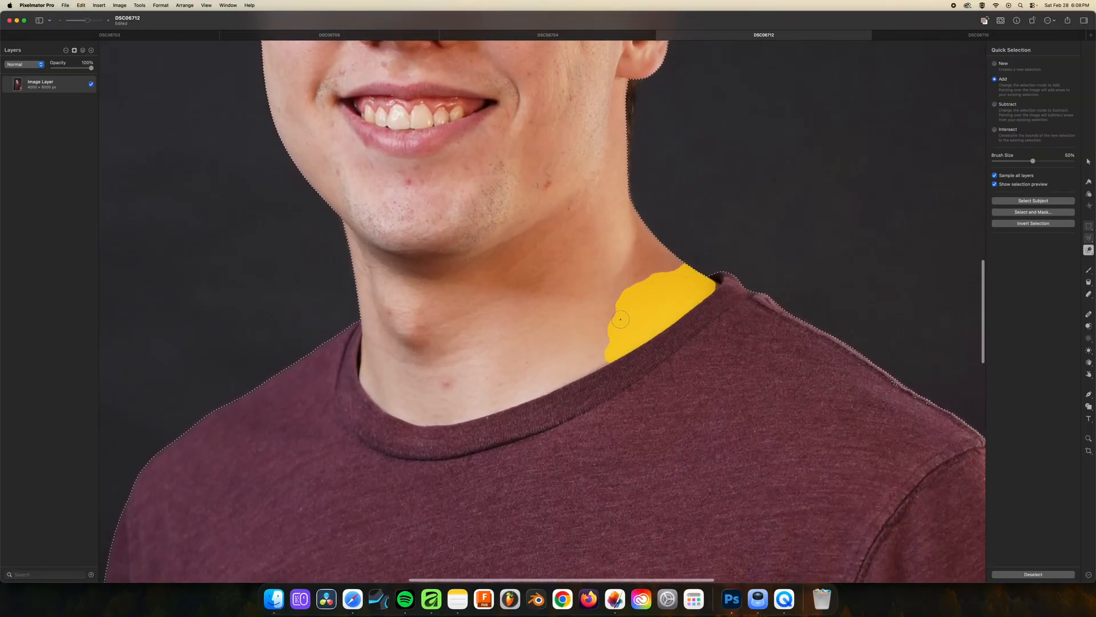
{"action": "key", "text": "super+0"}
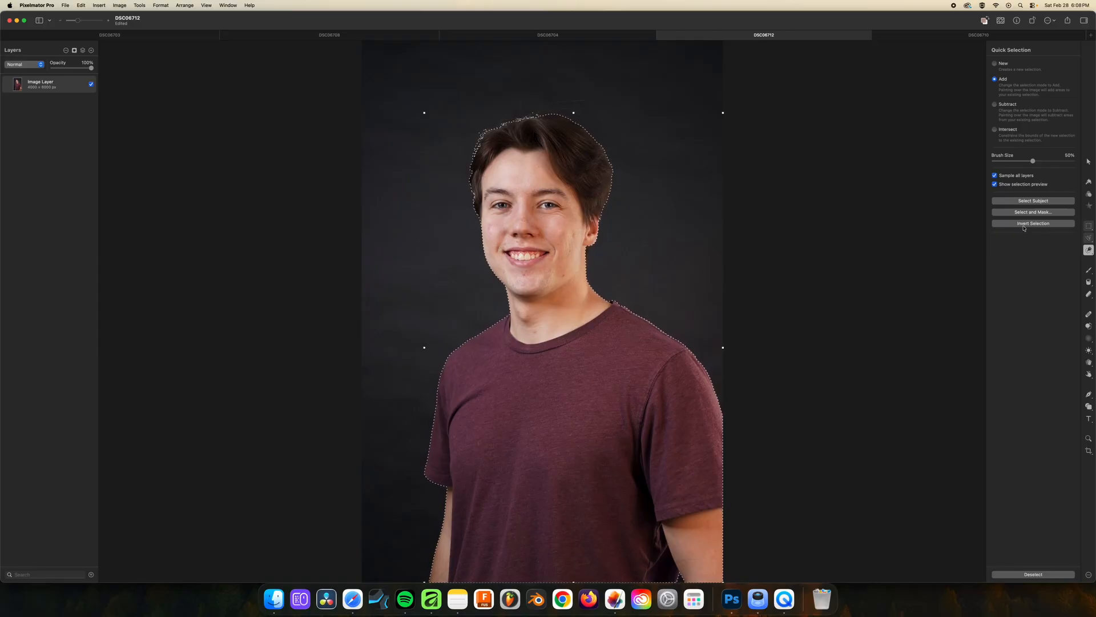
Invert the subject selection and add a Color Adjustments layer masked to the backdrop
{"action": "left_click", "coordinate": [1023, 225]}
{"action": "left_click", "coordinate": [91, 50]}
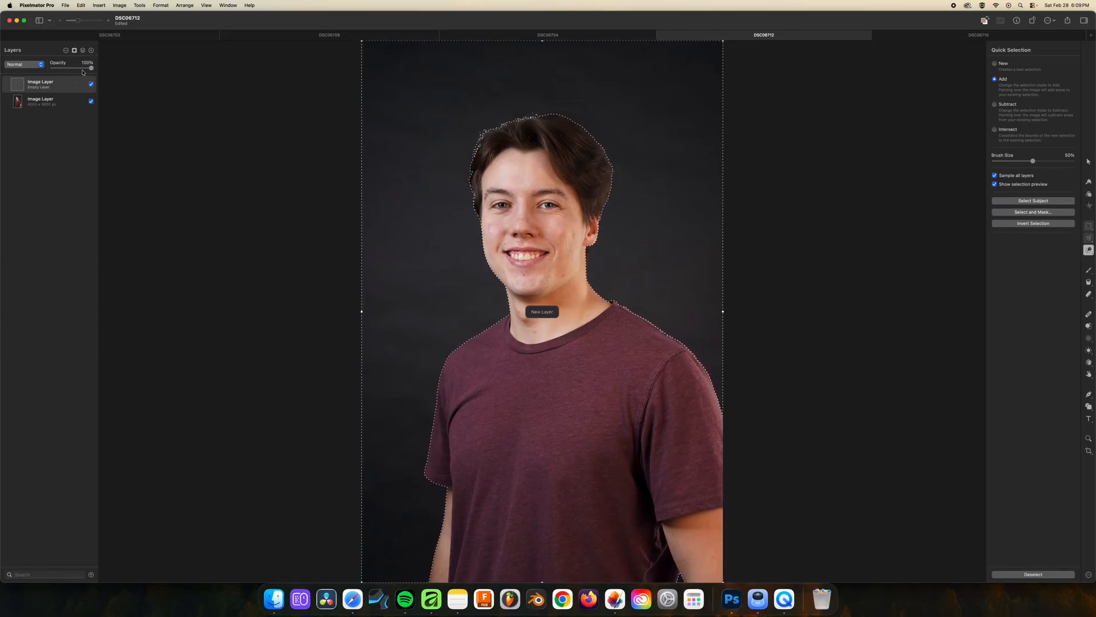
{"action": "left_click", "coordinate": [1088, 194]}
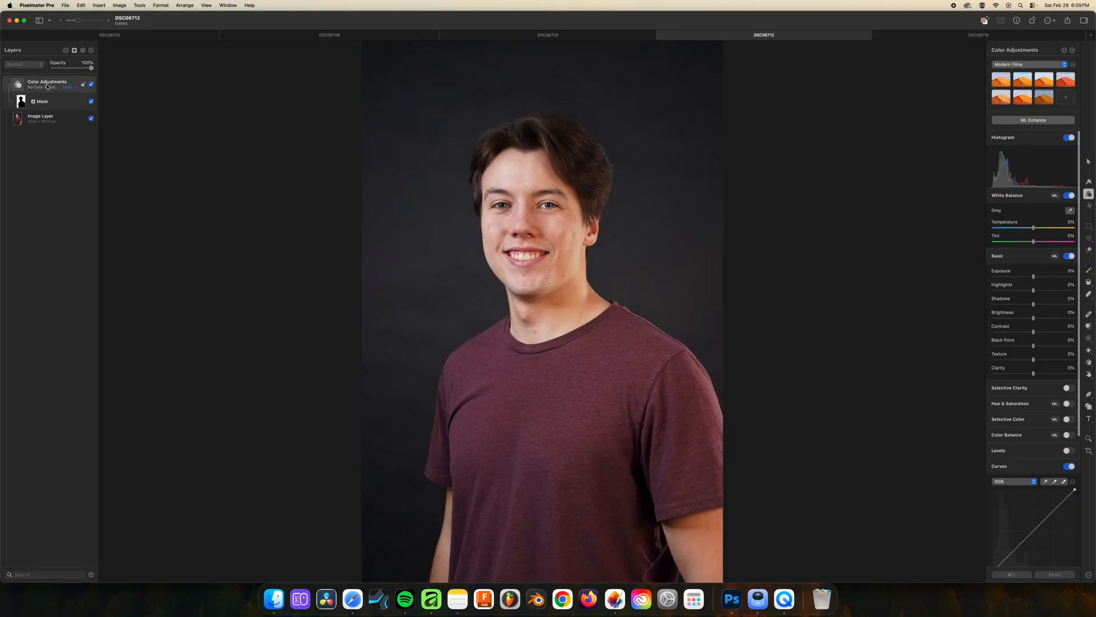
Darken the backdrop by setting the masked Color Adjustments layer's exposure to -57%
{"action": "left_click", "coordinate": [36, 101]}
{"action": "left_click", "coordinate": [36, 87]}
{"action": "left_click_drag", "start_coordinate": [1034, 276], "coordinate": [1022, 277]}
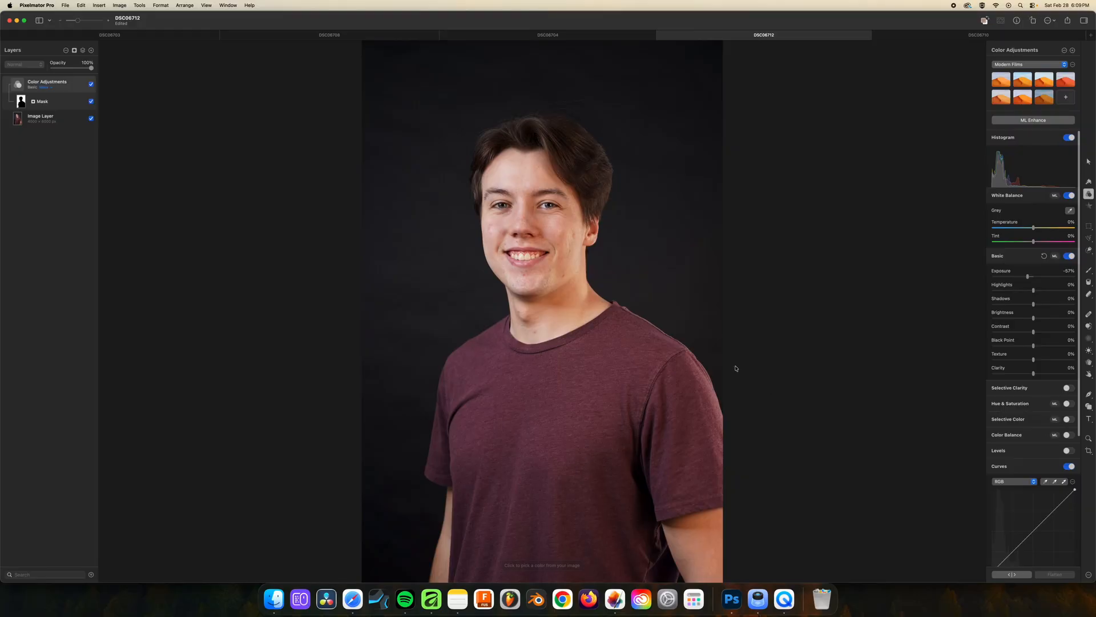
{"action": "scroll", "coordinate": [735, 368], "scroll_direction": "down", "scroll_amount": 5}
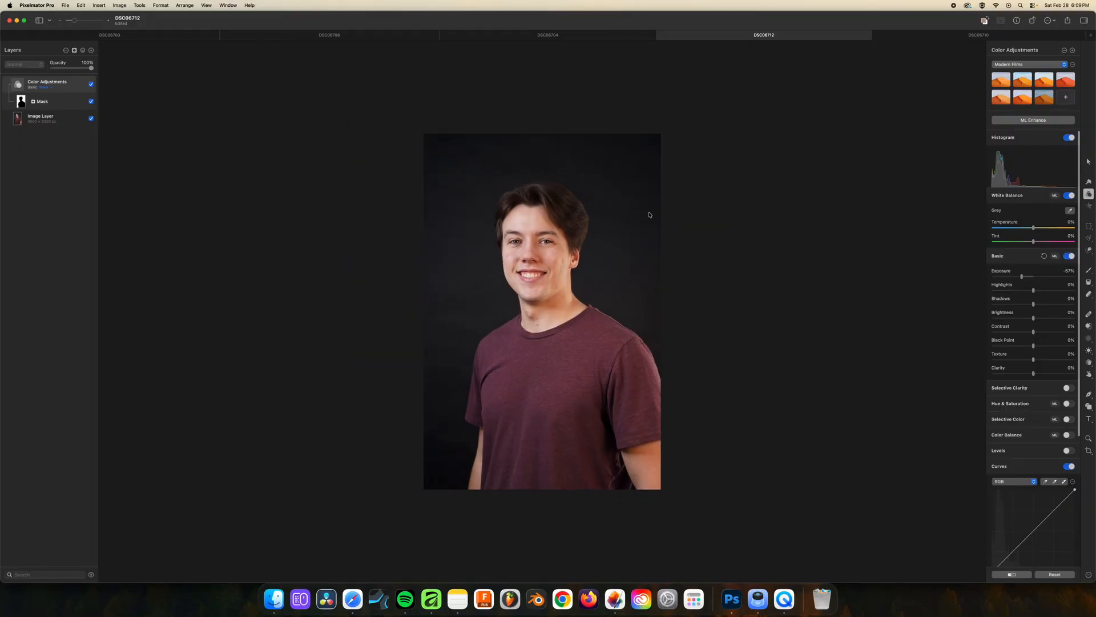
{"action": "scroll", "coordinate": [546, 274], "scroll_direction": "up", "scroll_amount": 2}
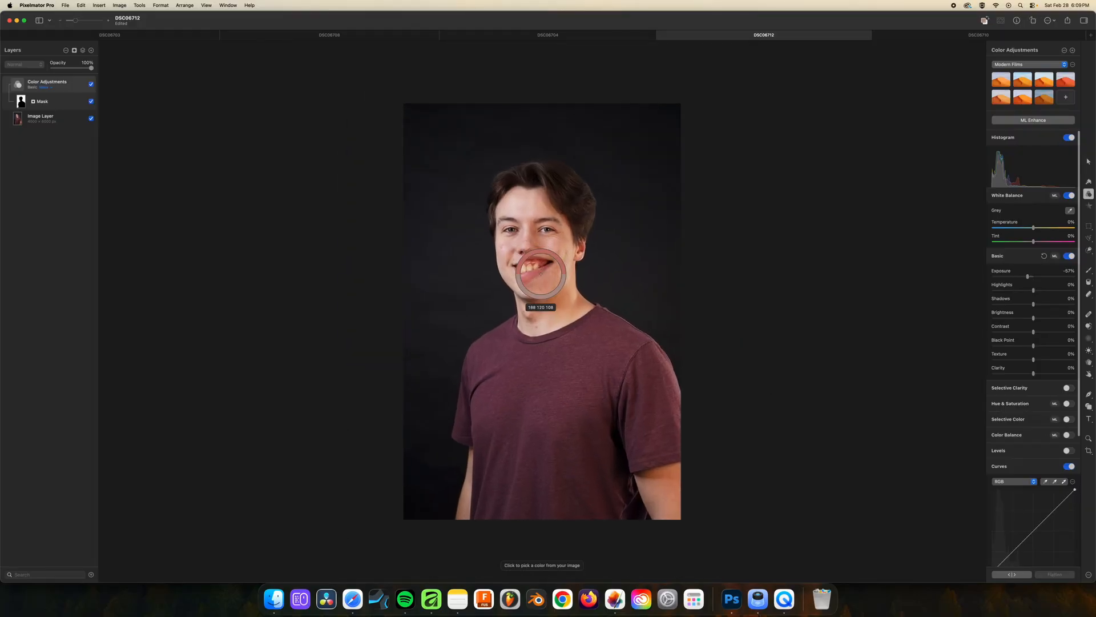
Target the base image layer and turn off its Basic adjustment group
{"action": "left_click", "coordinate": [43, 118]}
{"action": "scroll", "coordinate": [1055, 314], "scroll_direction": "down", "scroll_amount": 2}
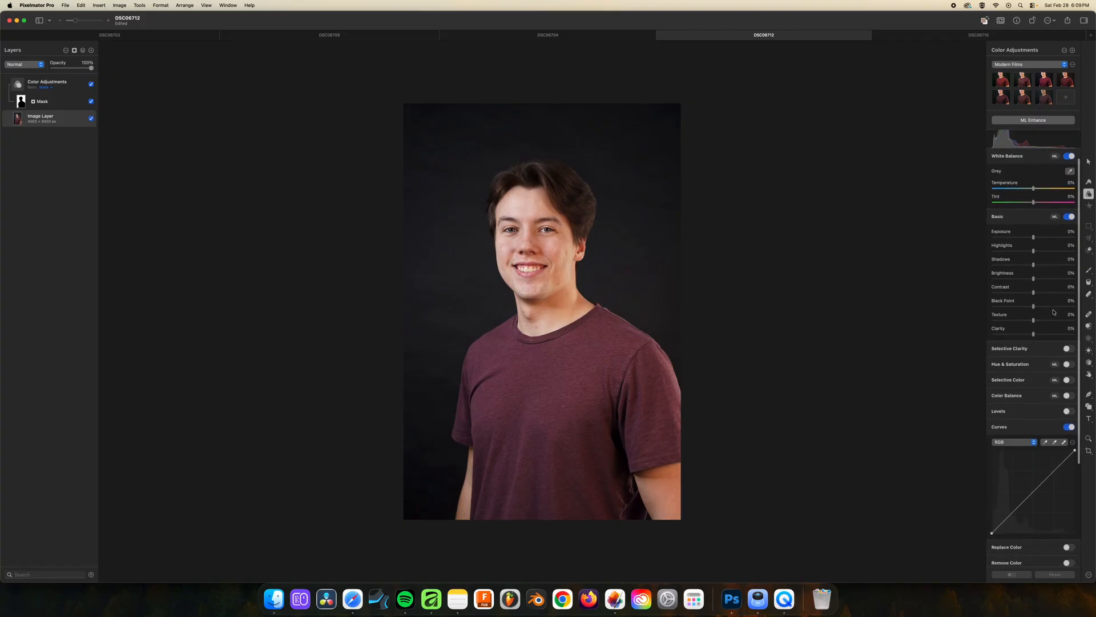
{"action": "left_click", "coordinate": [1068, 216]}
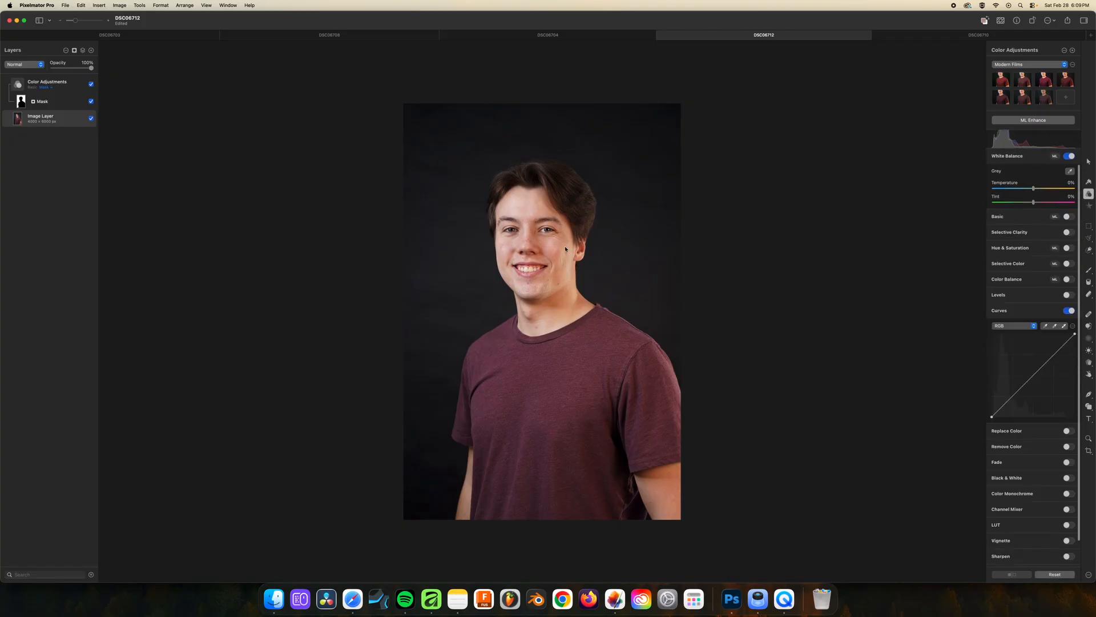
{"action": "scroll", "coordinate": [501, 235], "scroll_direction": "up", "scroll_amount": 5}
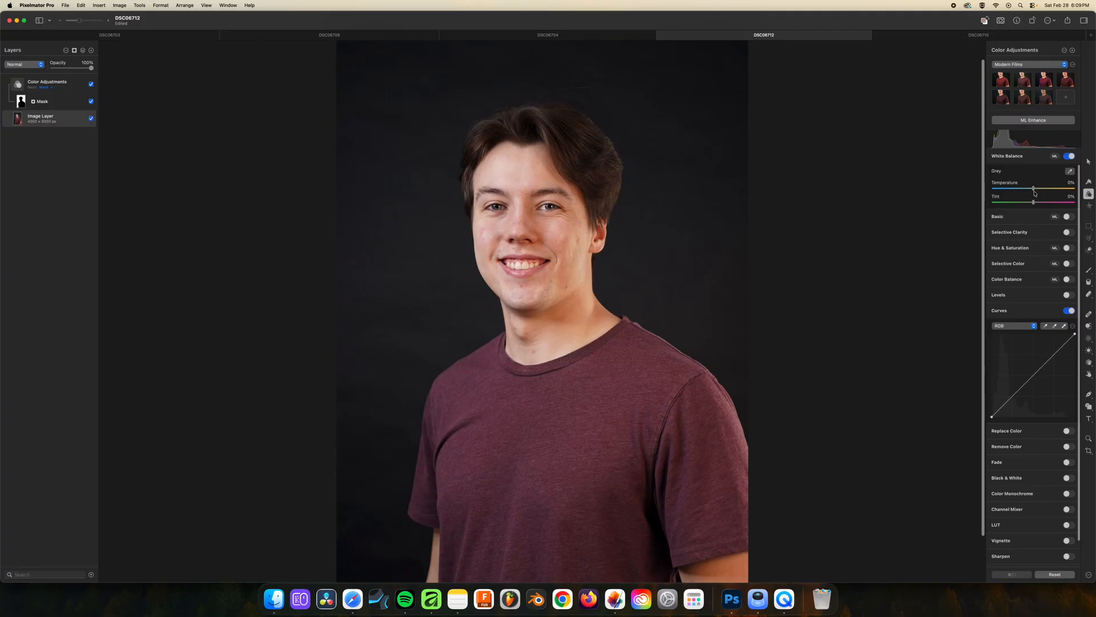
Try a 6% warmer temperature and a grey point picked from the backdrop, and undo both white balance changes
{"action": "left_click_drag", "start_coordinate": [1032, 189], "coordinate": [1035, 190]}
{"action": "left_click", "coordinate": [1070, 171]}
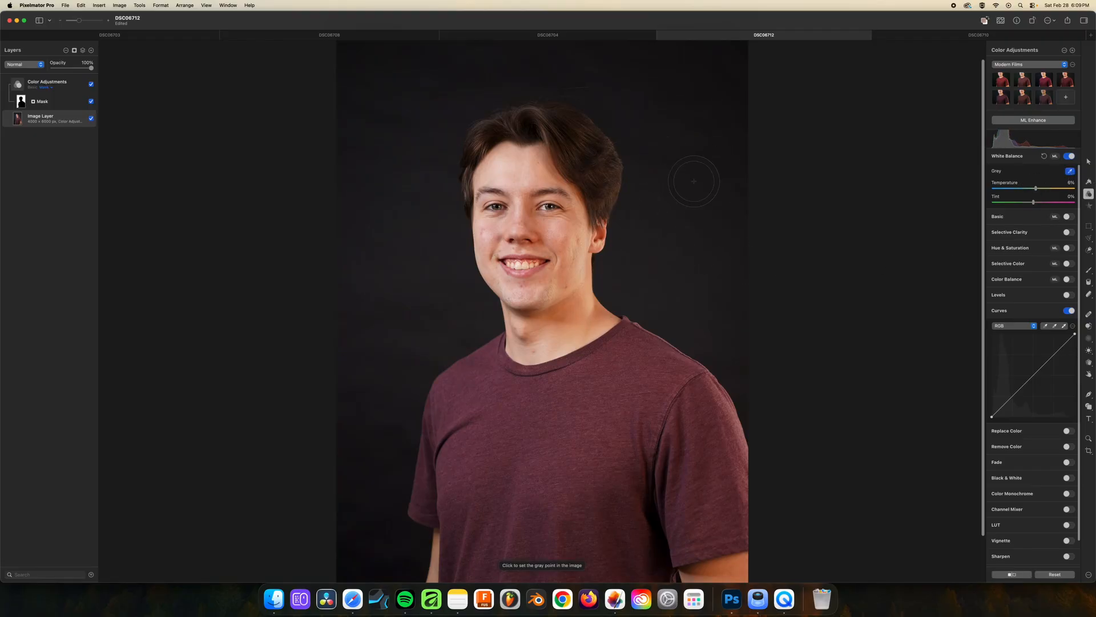
{"action": "left_click", "coordinate": [692, 156]}
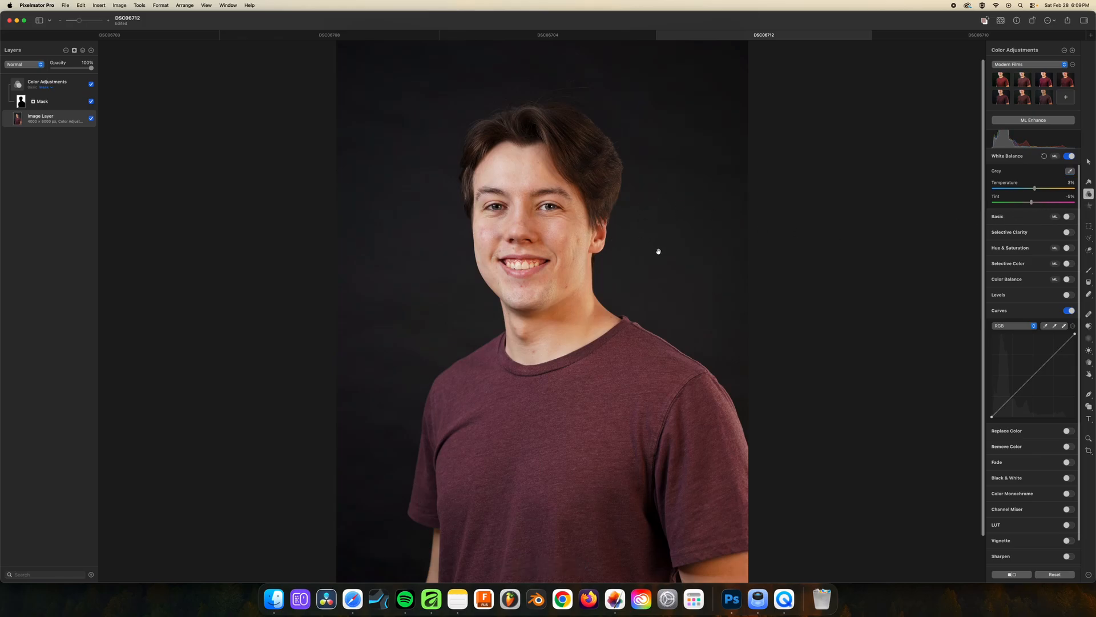
{"action": "scroll", "coordinate": [659, 252], "scroll_direction": "down", "scroll_amount": 3}
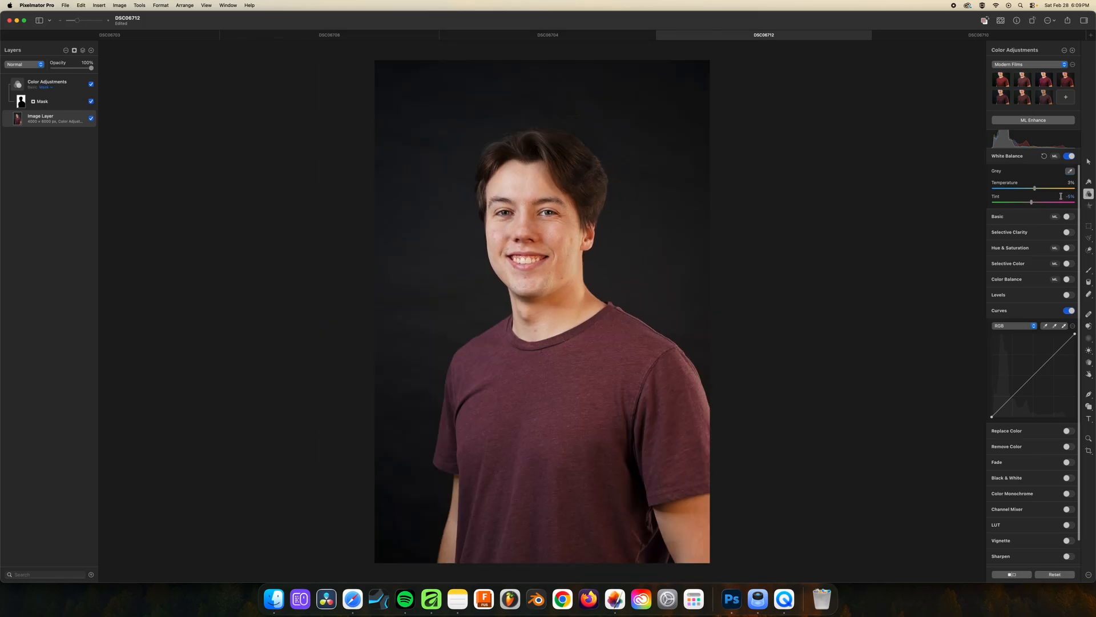
{"action": "key", "text": "super+z"}
{"action": "key", "text": "super+z"}
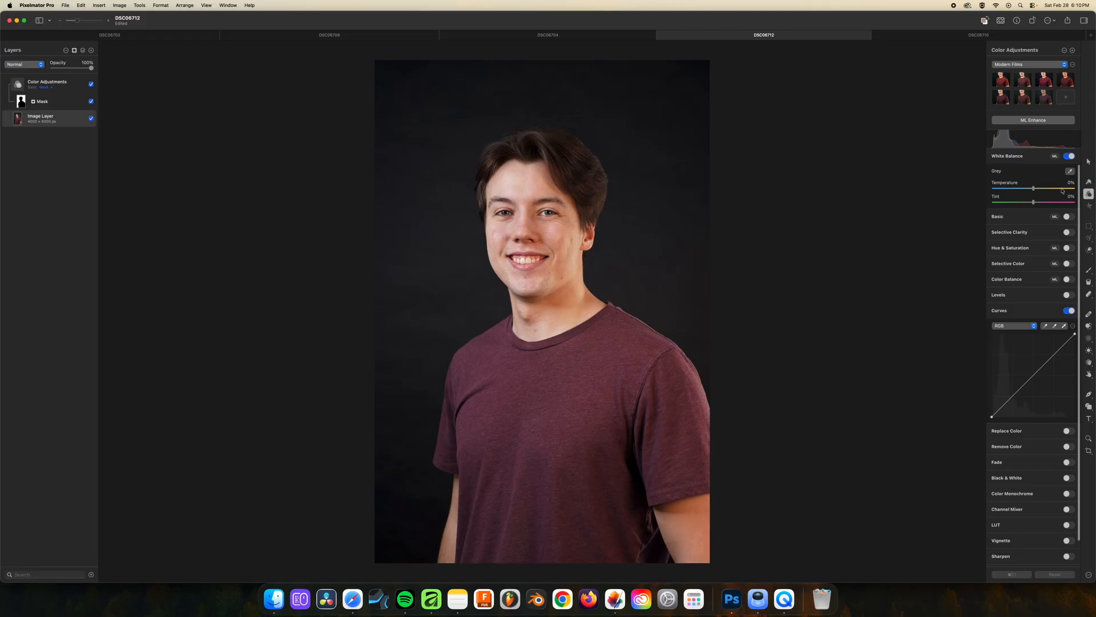
Turn off the White Balance adjustment on the base image layer
{"action": "left_click", "coordinate": [1069, 158]}
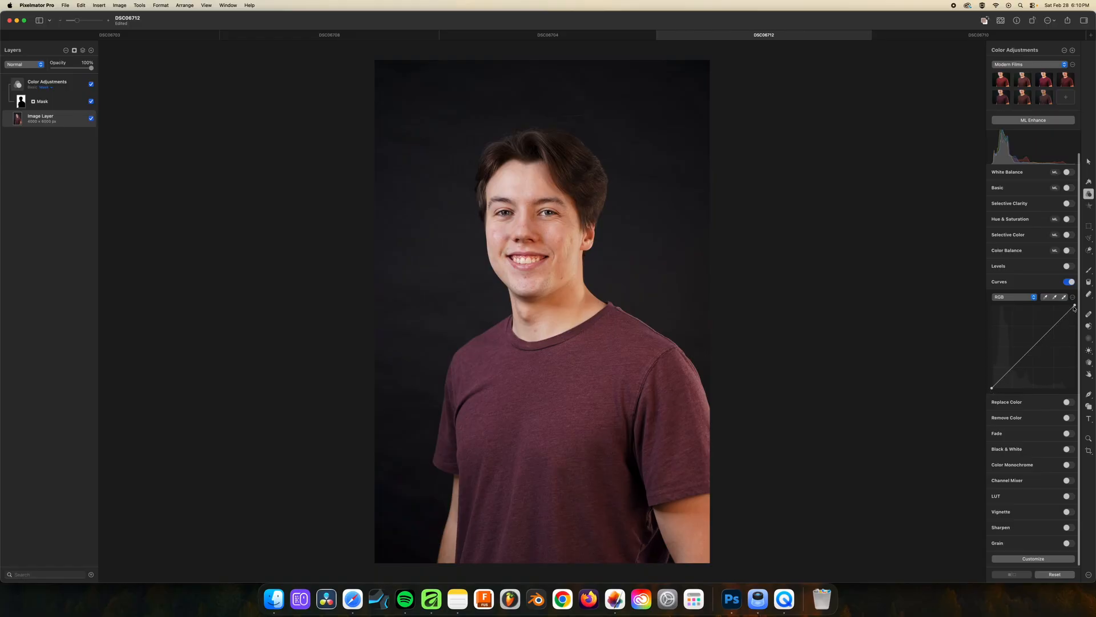
Try a contrast S-curve on the RGB channel with lowered shadows, raised highlights and lifted blacks, and reset Curves
{"action": "left_click", "coordinate": [1012, 368]}
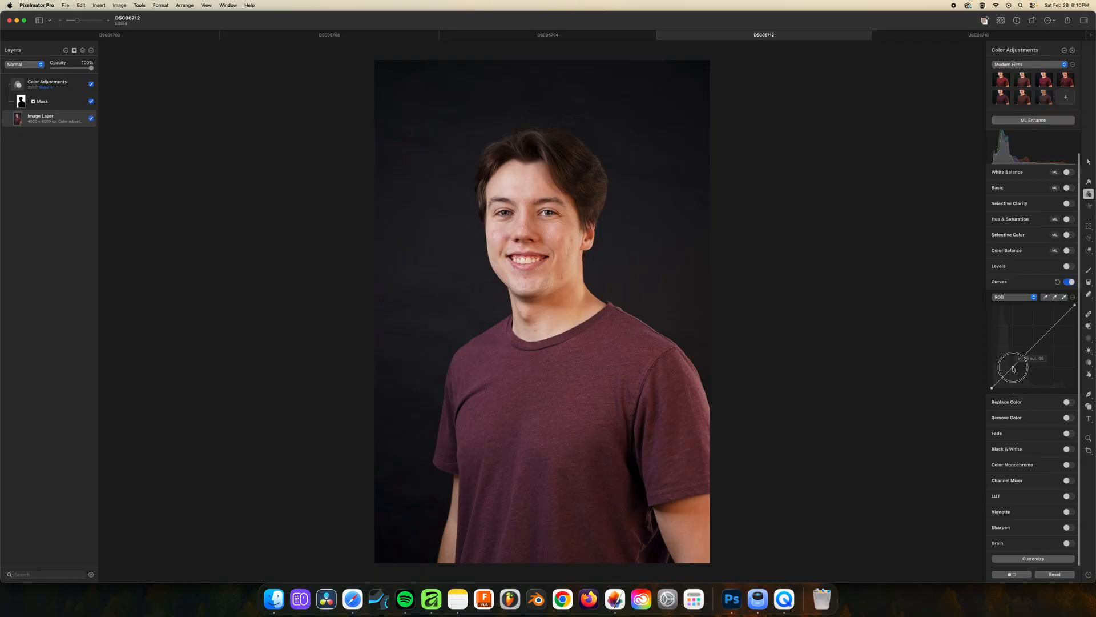
{"action": "left_click_drag", "start_coordinate": [1012, 368], "coordinate": [1012, 375]}
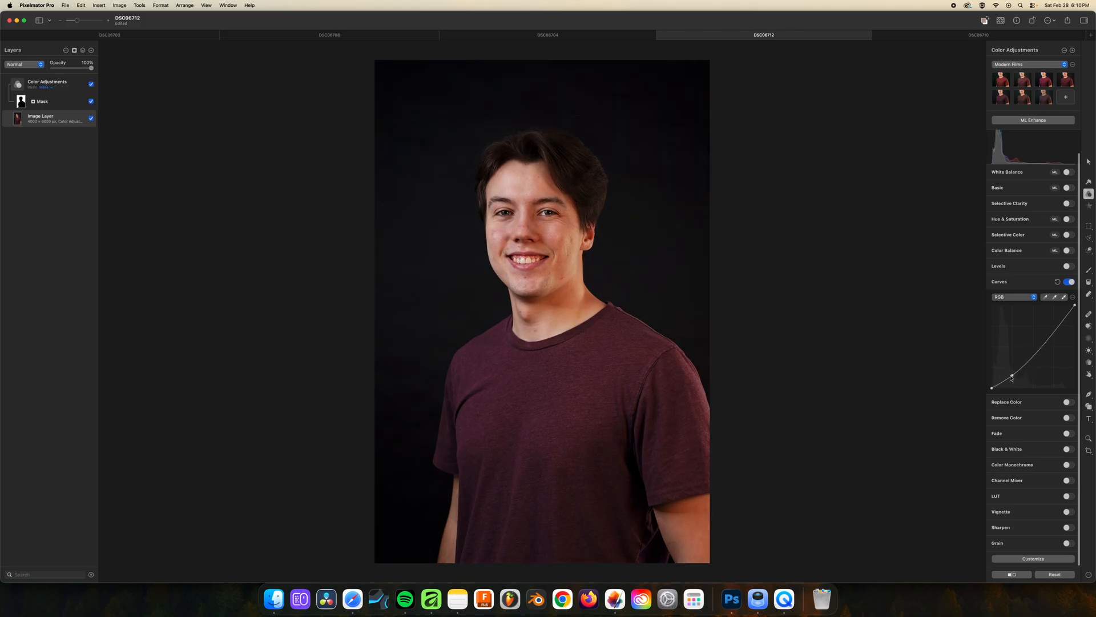
{"action": "left_click", "coordinate": [1012, 376]}
{"action": "left_click_drag", "start_coordinate": [1051, 330], "coordinate": [1051, 326]}
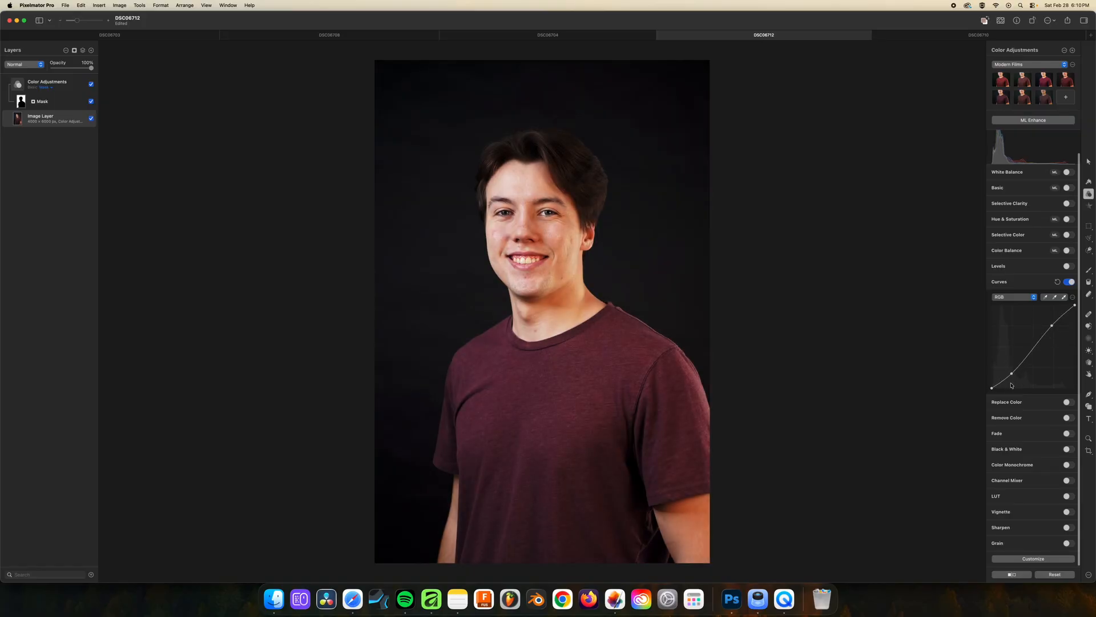
{"action": "left_click_drag", "start_coordinate": [1012, 374], "coordinate": [1012, 370]}
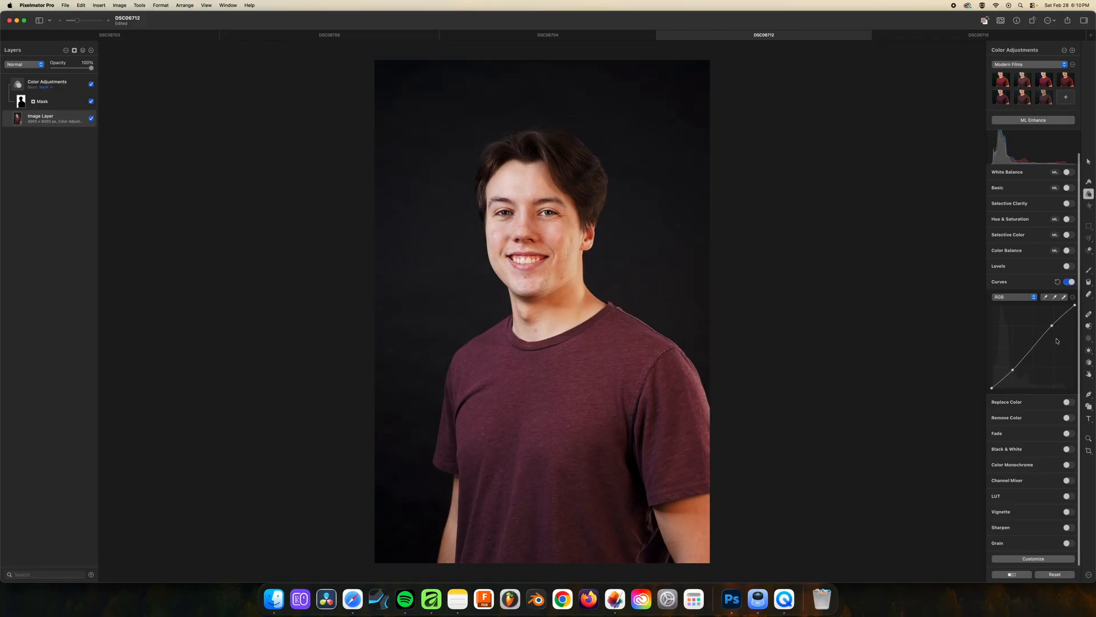
{"action": "left_click_drag", "start_coordinate": [1052, 329], "coordinate": [1053, 322]}
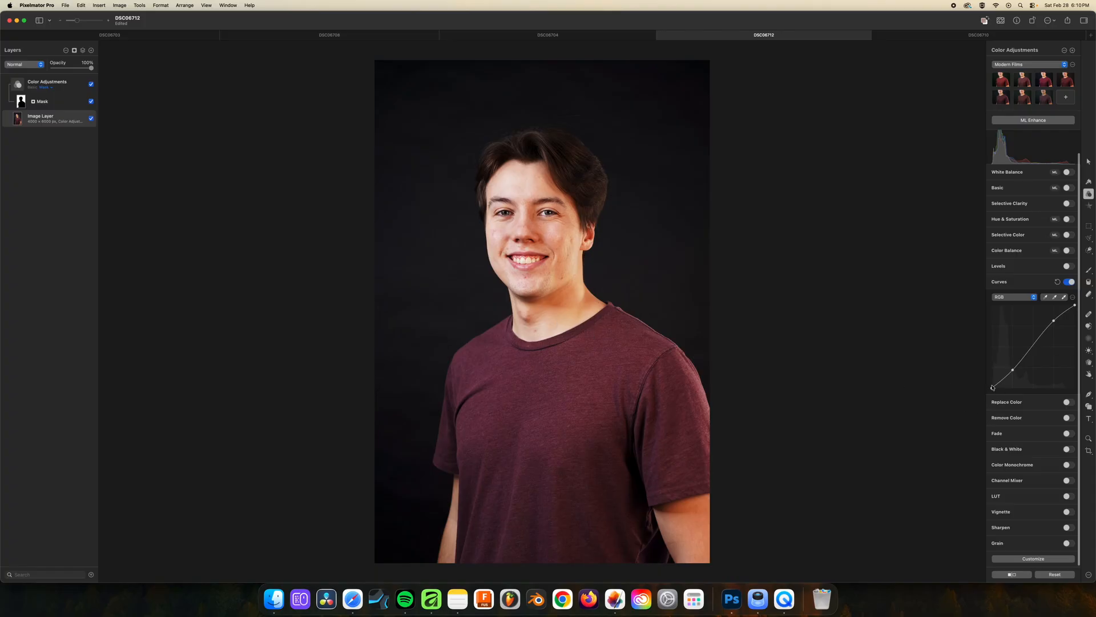
{"action": "left_click_drag", "start_coordinate": [991, 388], "coordinate": [1013, 368]}
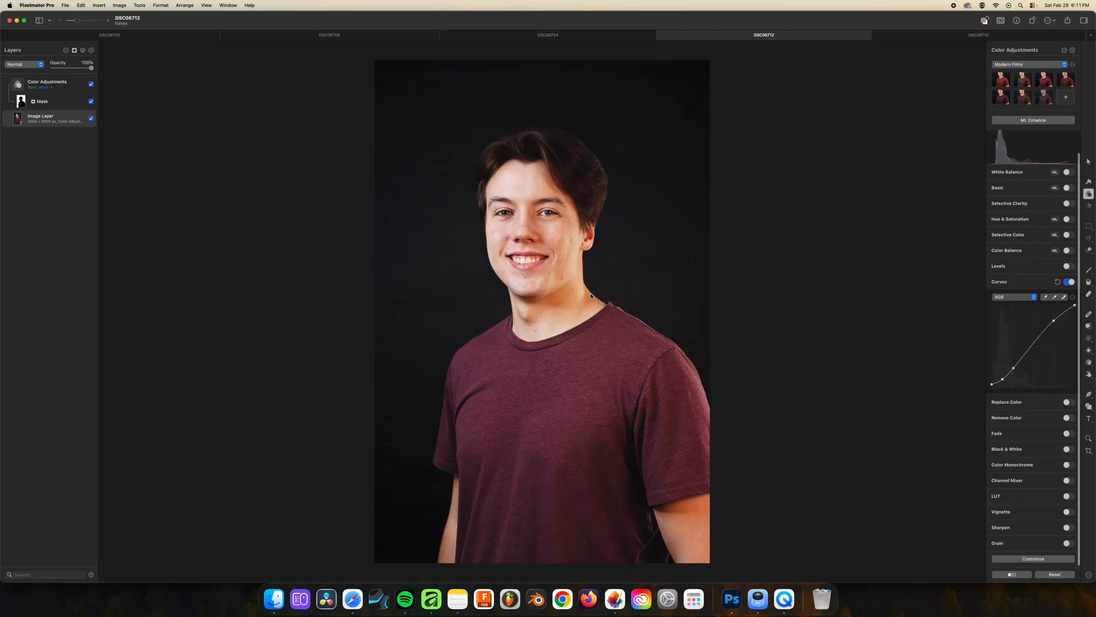
{"action": "left_click", "coordinate": [1058, 282]}
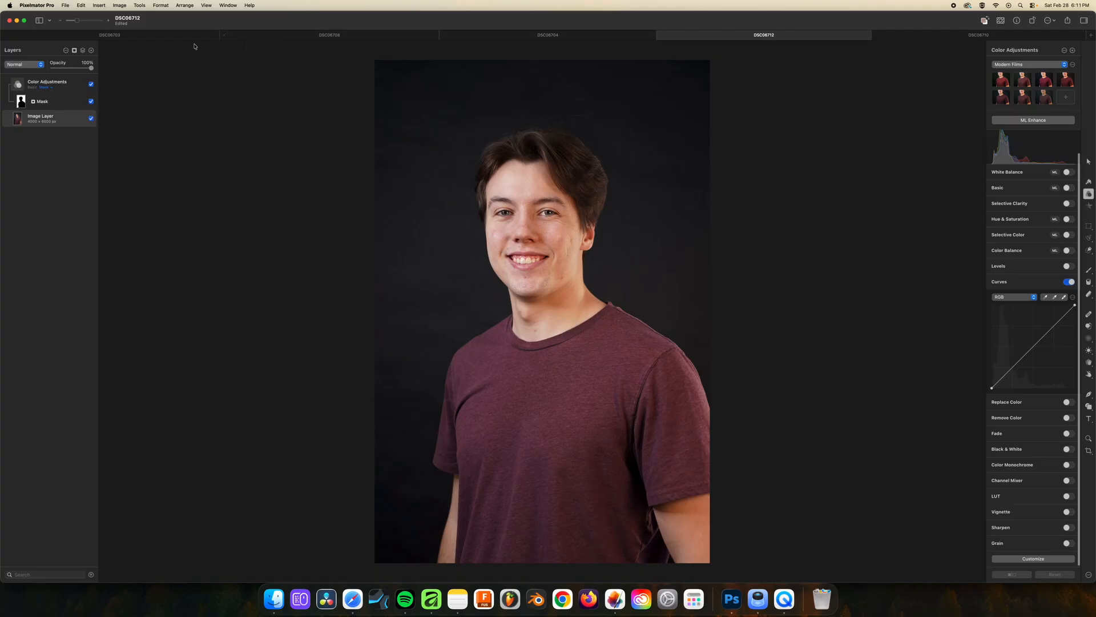
Switch to the DSC06703 headshot and shape its RGB curve into a gentle contrast S-curve with lowered shadows and raised highlights
{"action": "left_click", "coordinate": [139, 37]}
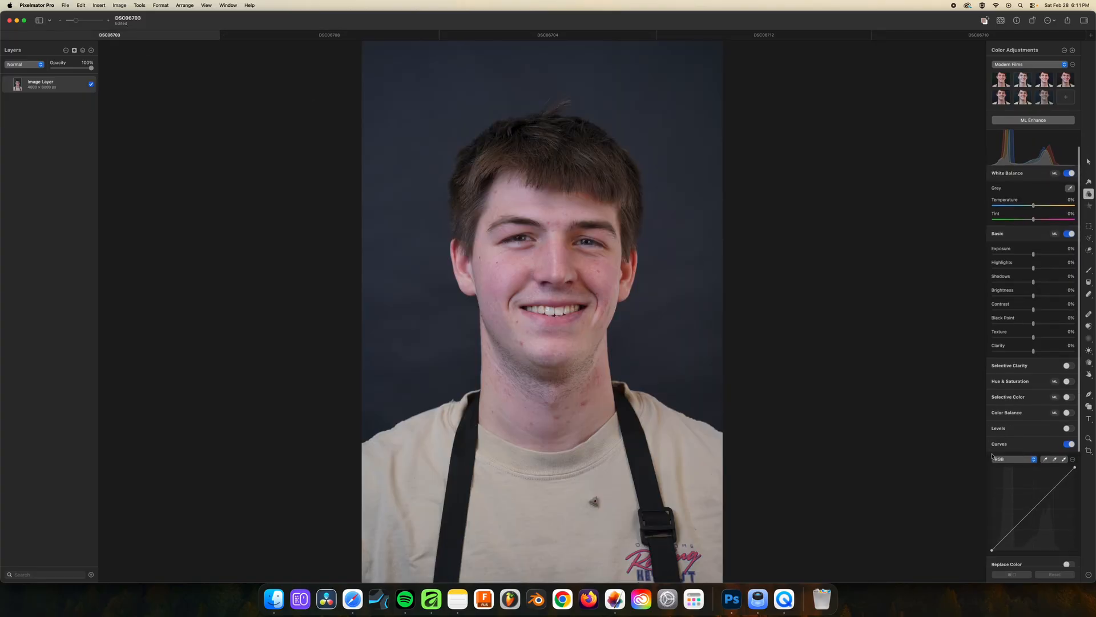
{"action": "scroll", "coordinate": [991, 452], "scroll_direction": "down", "scroll_amount": 3}
{"action": "left_click_drag", "start_coordinate": [1012, 512], "coordinate": [1011, 516]}
{"action": "left_click", "coordinate": [1050, 473]}
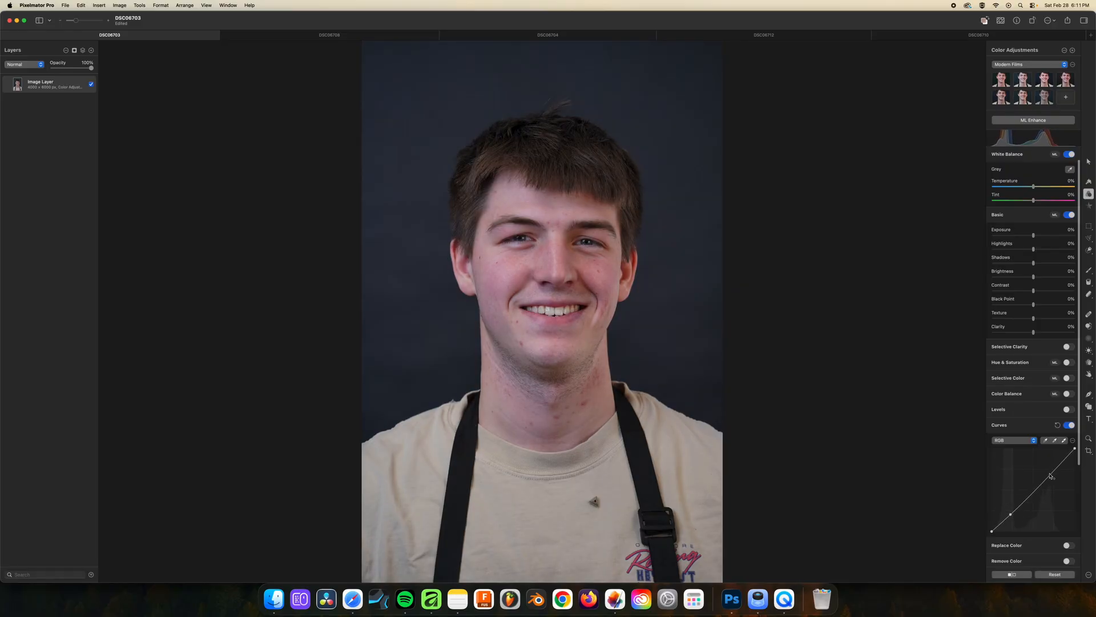
{"action": "left_click_drag", "start_coordinate": [1049, 473], "coordinate": [1051, 469]}
Compare the DSC06703 headshot before and after its color adjustments
{"action": "left_click_drag", "start_coordinate": [1021, 575], "coordinate": [1014, 575]}
{"action": "left_click", "coordinate": [1016, 574]}
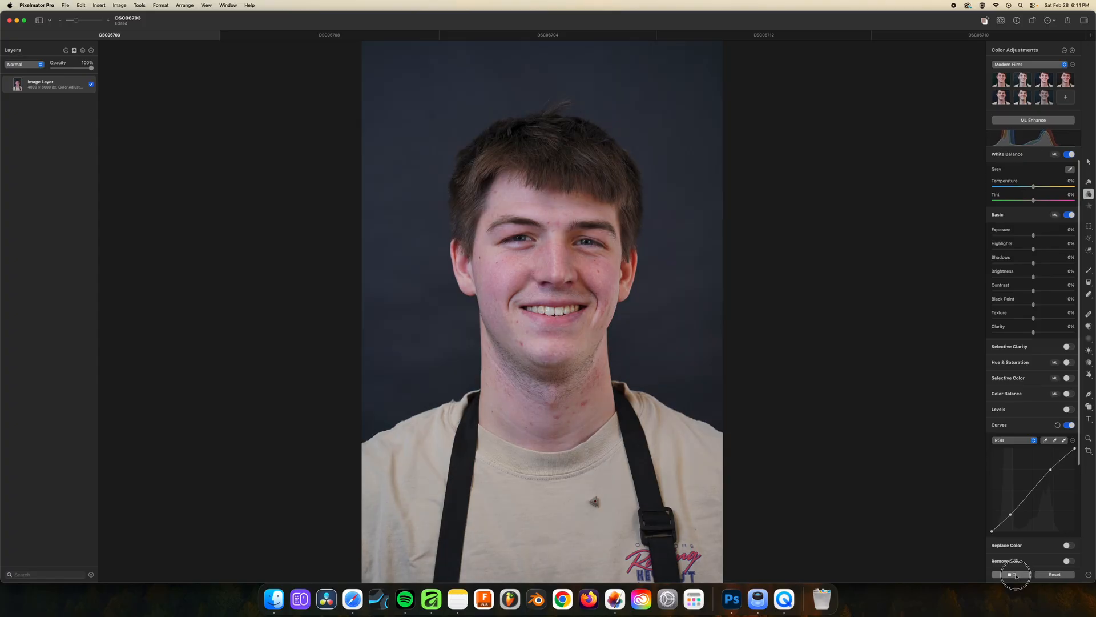
{"action": "left_click", "coordinate": [1016, 574]}
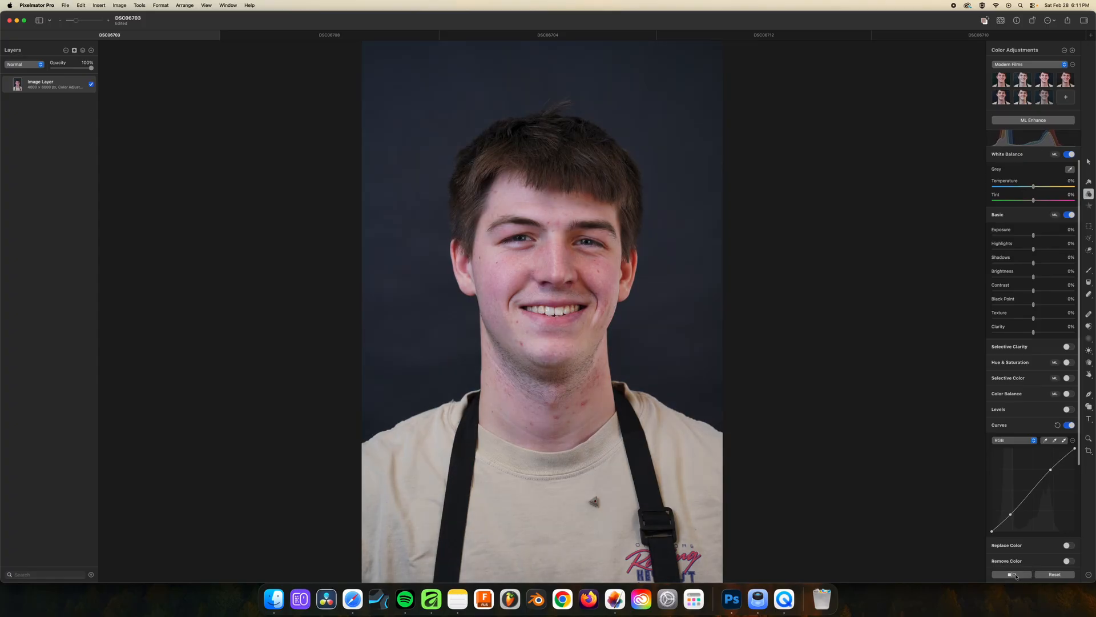
Return to DSC06712, raise its image layer's Basic exposure to about 25%, and view the JPEG export settings without exporting
{"action": "left_click", "coordinate": [967, 38]}
{"action": "left_click", "coordinate": [136, 35]}
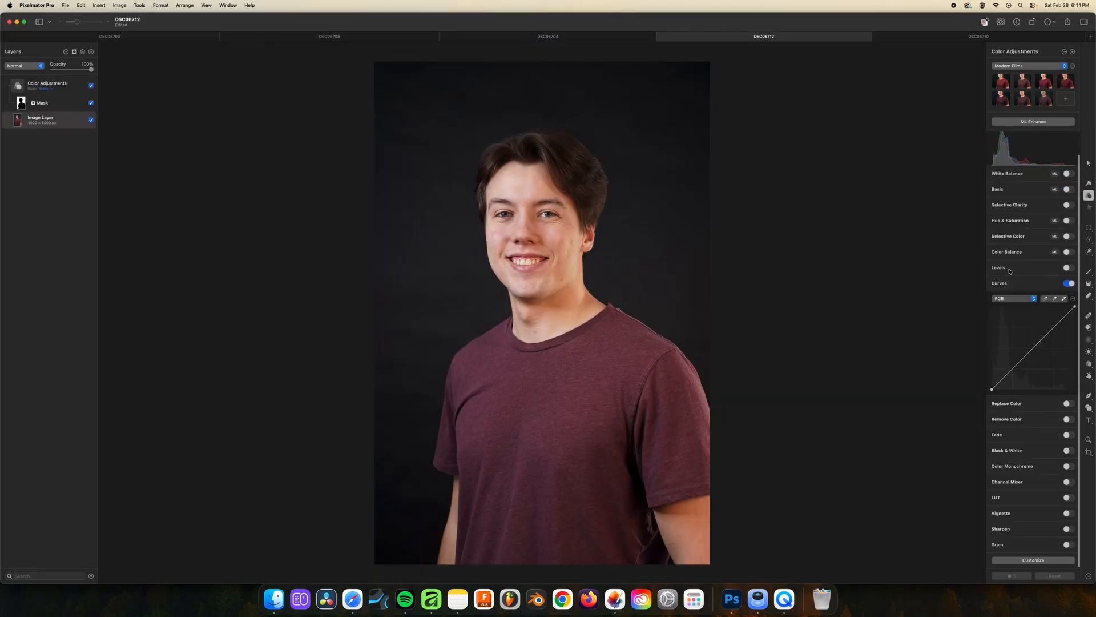
{"action": "left_click", "coordinate": [1069, 190]}
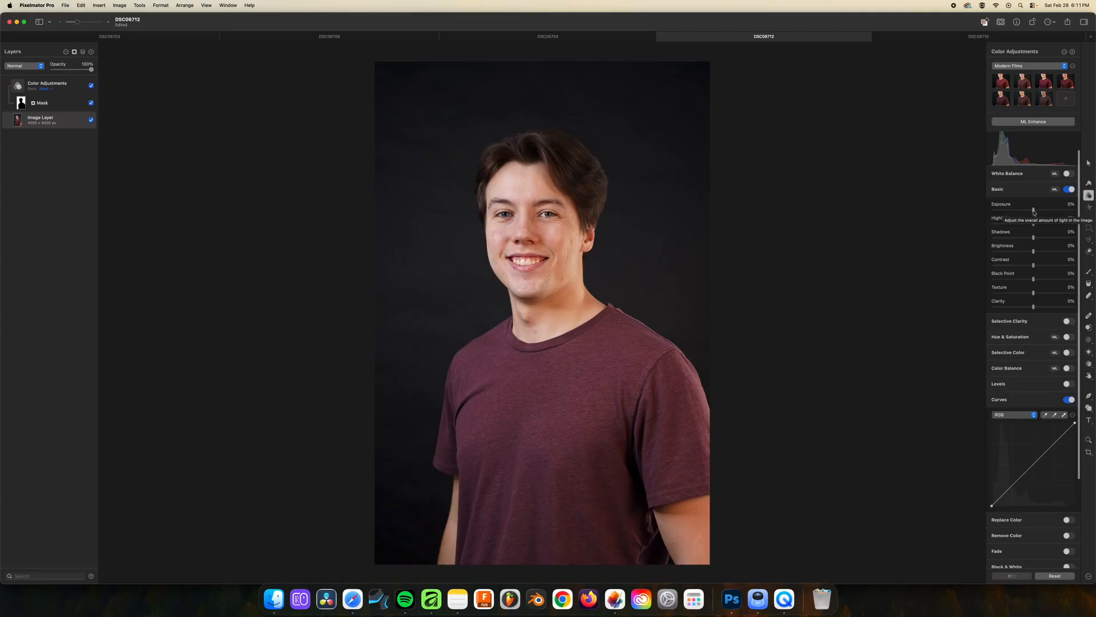
{"action": "left_click_drag", "start_coordinate": [1033, 210], "coordinate": [1038, 211]}
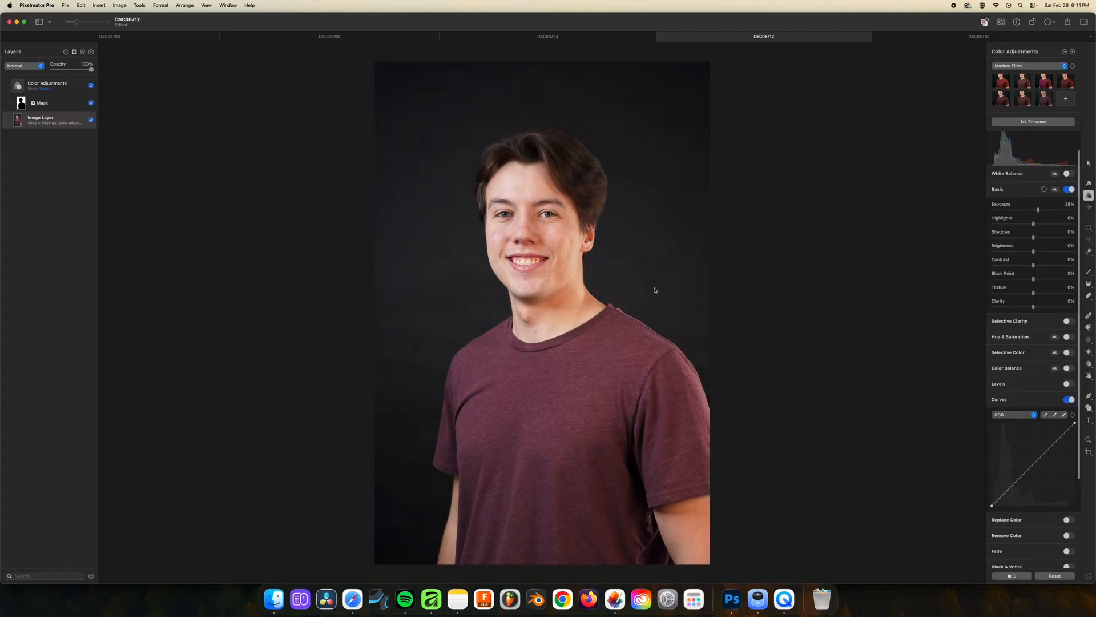
{"action": "key", "text": "super+shift+e"}
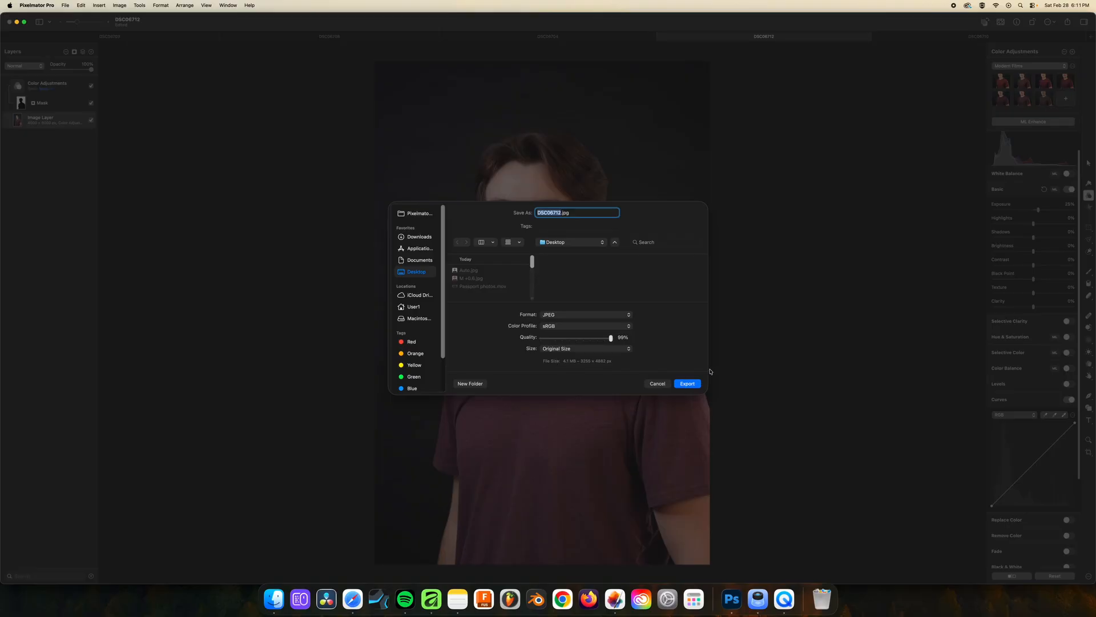
{"action": "left_click", "coordinate": [658, 383]}
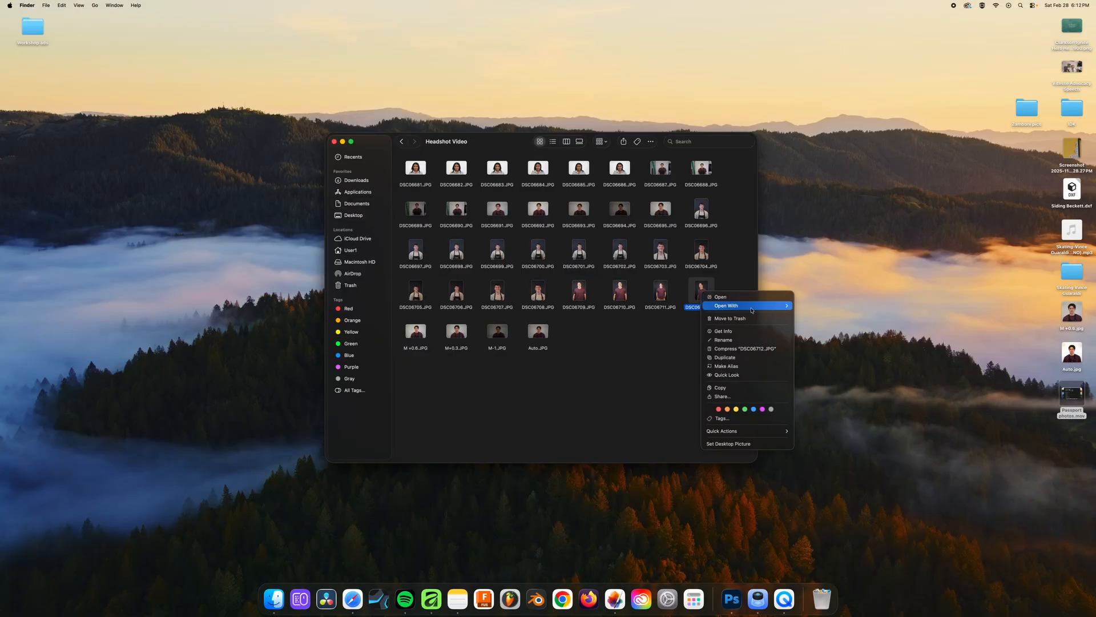
Open DSC06712.JPG from the Headshot Video folder in Affinity and deselect its background layer
{"action": "mouse_move", "coordinate": [753, 307]}
{"action": "left_click", "coordinate": [838, 346]}
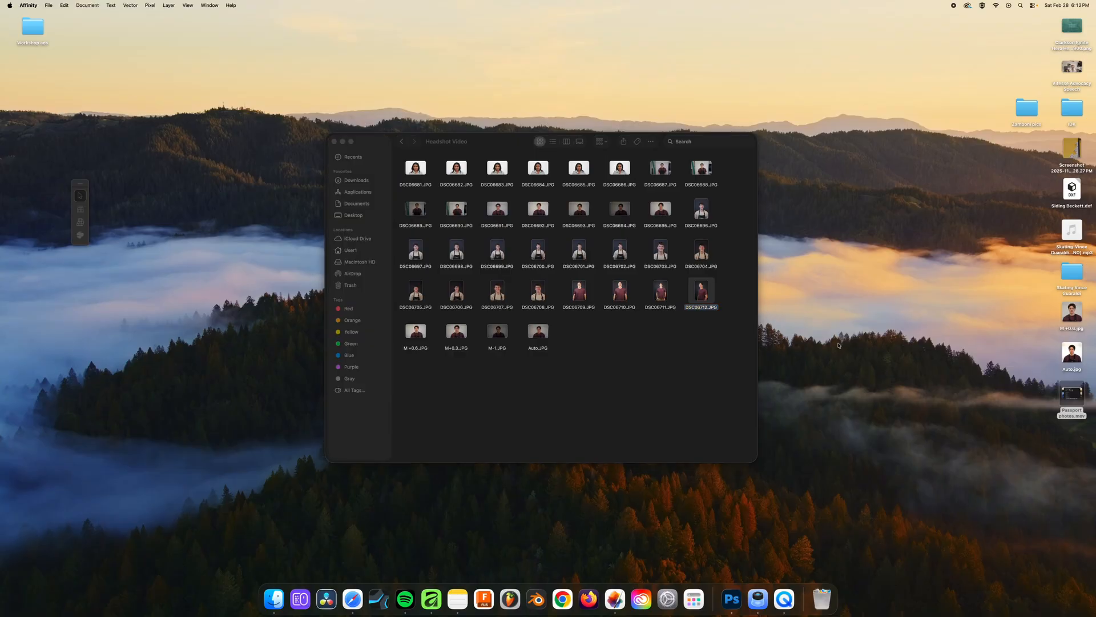
{"action": "left_click_drag", "start_coordinate": [416, 73], "coordinate": [399, 15]}
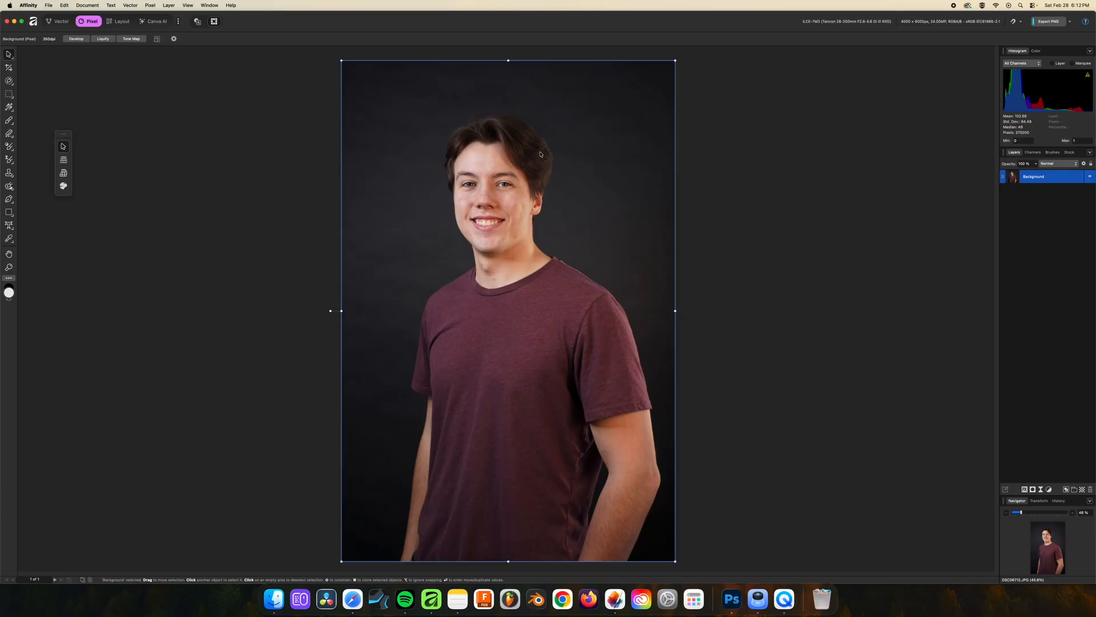
{"action": "left_click", "coordinate": [1039, 438]}
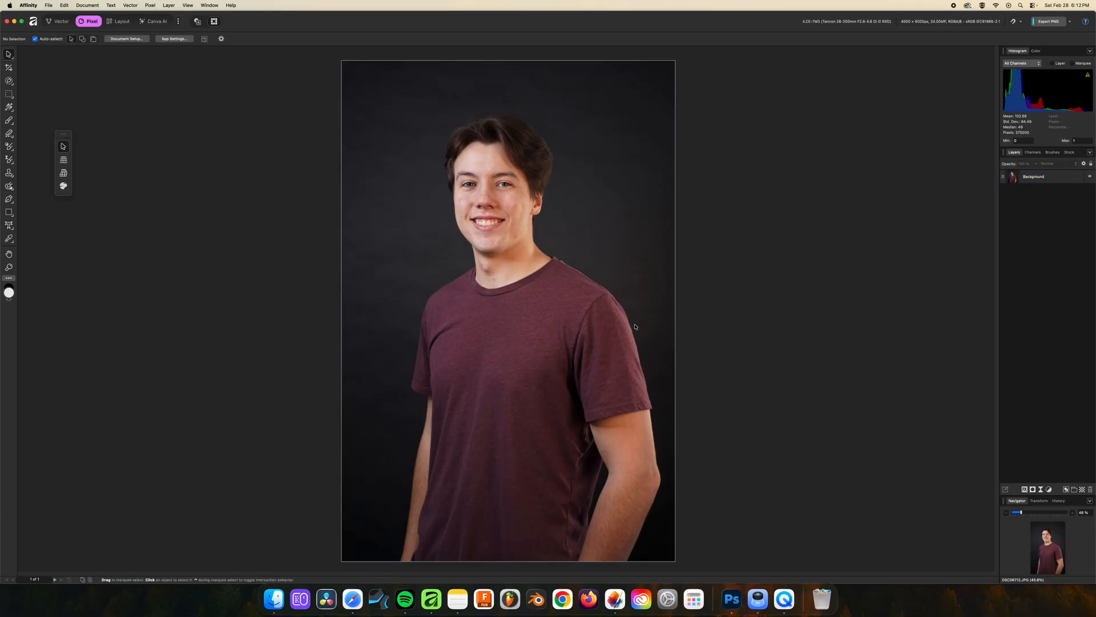
{"action": "scroll", "coordinate": [487, 250], "scroll_direction": "down", "scroll_amount": 1}
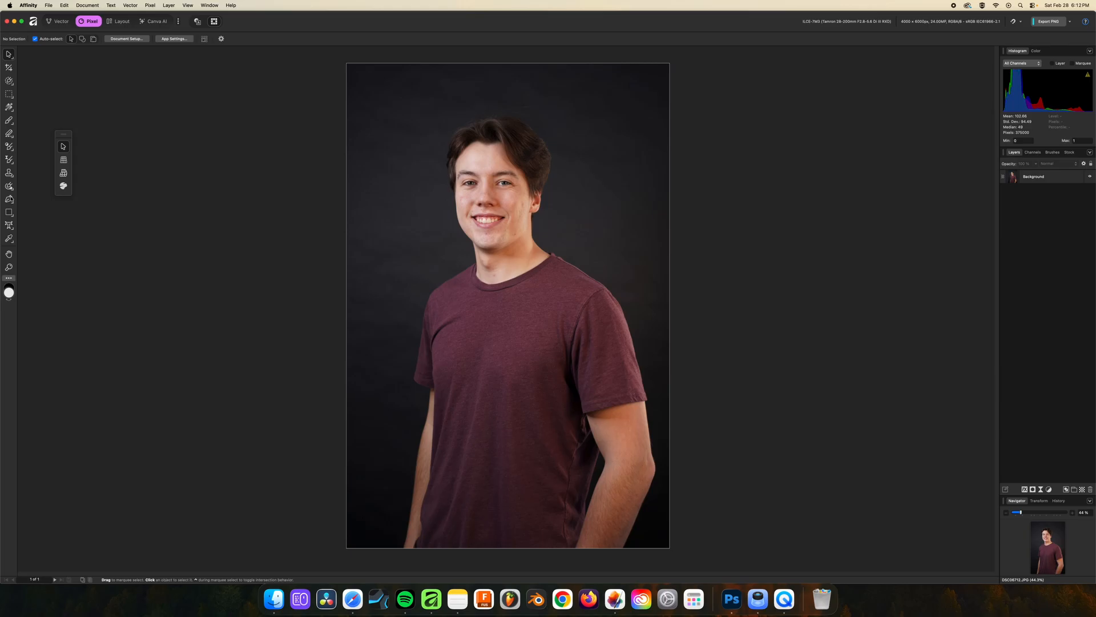
Add a Curves adjustment layer above the background with a contrast S-curve that lowers the shadows and raises the highlights
{"action": "left_click", "coordinate": [1051, 490]}
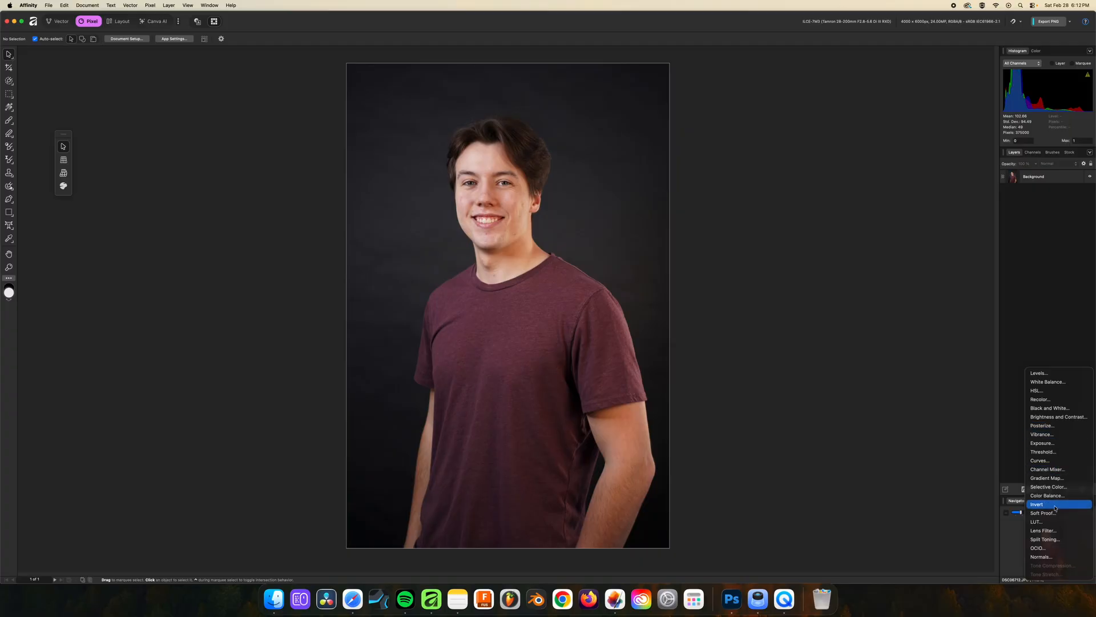
{"action": "left_click", "coordinate": [1042, 460]}
{"action": "left_click", "coordinate": [890, 459]}
{"action": "left_click_drag", "start_coordinate": [949, 400], "coordinate": [947, 393]}
{"action": "left_click", "coordinate": [1029, 318]}
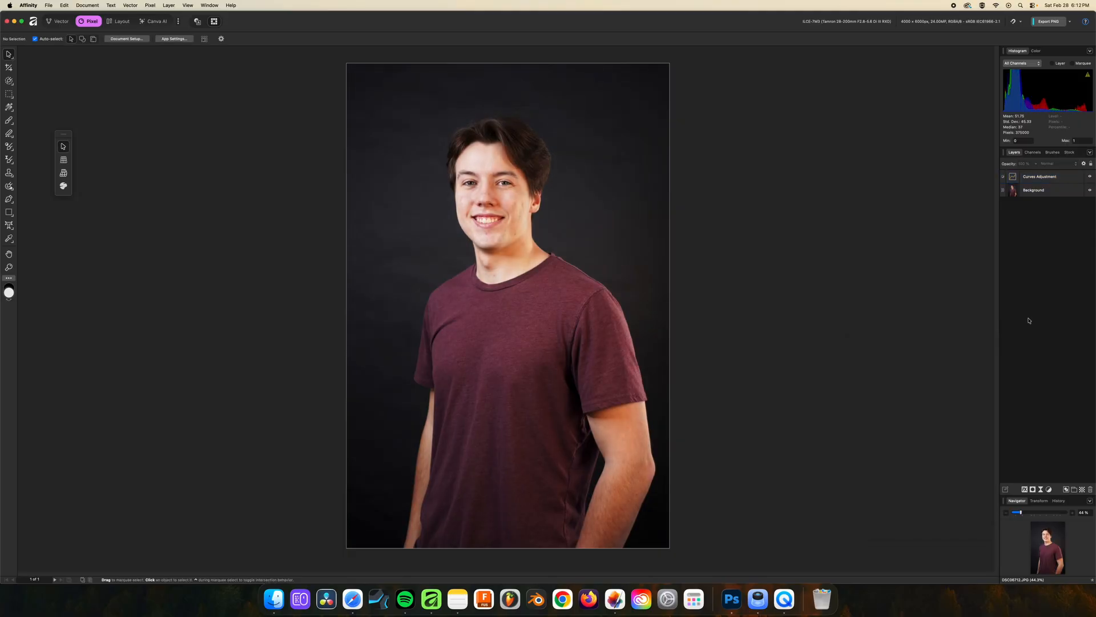
Compare the portrait with and without the Curves adjustment layer, and look through the available adjustment types
{"action": "left_click", "coordinate": [1090, 177]}
{"action": "left_click", "coordinate": [1090, 177]}
{"action": "left_click", "coordinate": [1090, 177]}
{"action": "left_click", "coordinate": [1091, 177]}
{"action": "left_click", "coordinate": [1091, 177]}
{"action": "left_click", "coordinate": [1090, 177]}
{"action": "left_click", "coordinate": [1048, 490]}
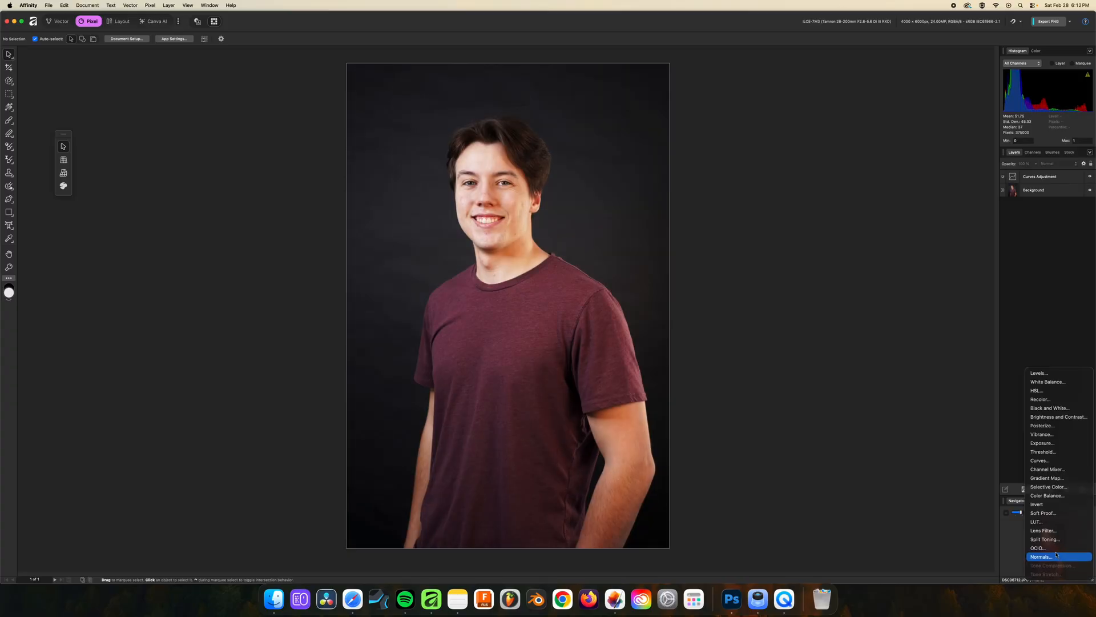
{"action": "left_click", "coordinate": [1048, 336]}
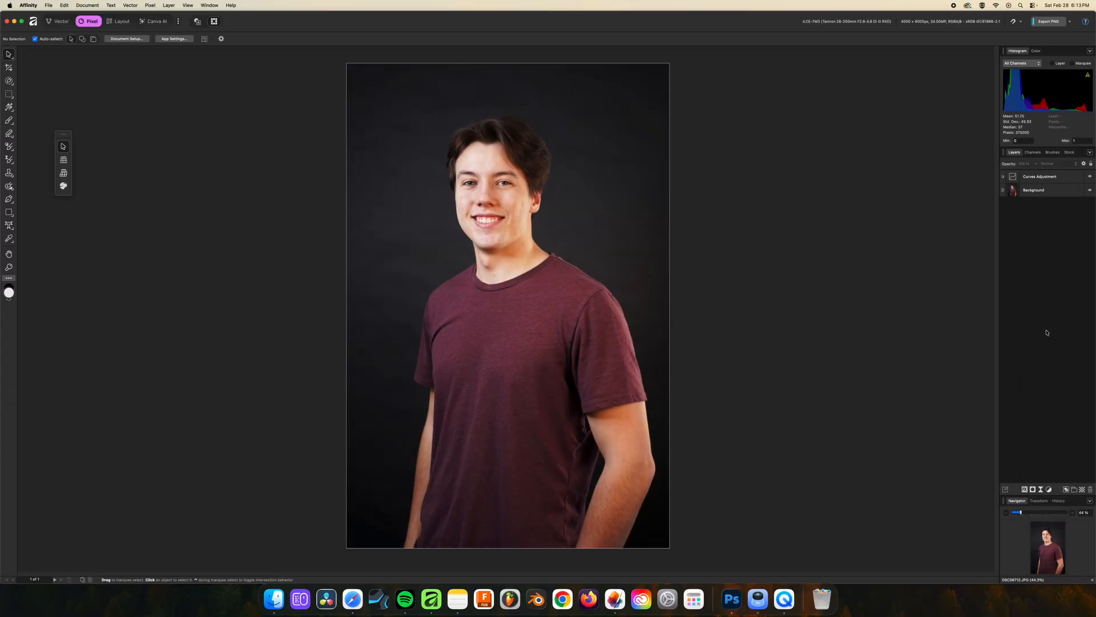